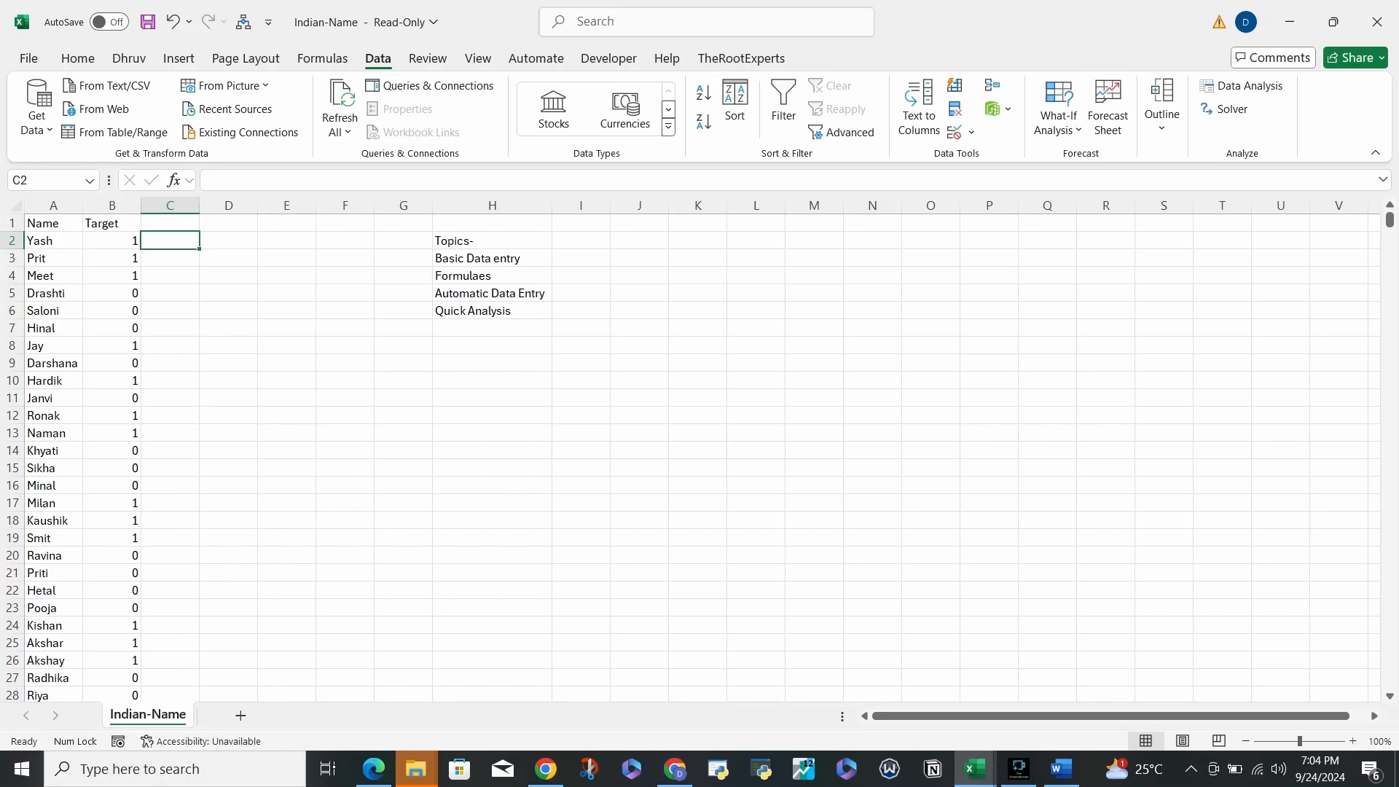
- Bold the Basic Data entry and Formulaes topics in H3:H4, then return toward cell D2
{"action": "key", "text": "Right"}
{"action": "key", "text": "Right"}
{"action": "key", "text": "Right"}
{"action": "key", "text": "Right"}
{"action": "key", "text": "Right"}
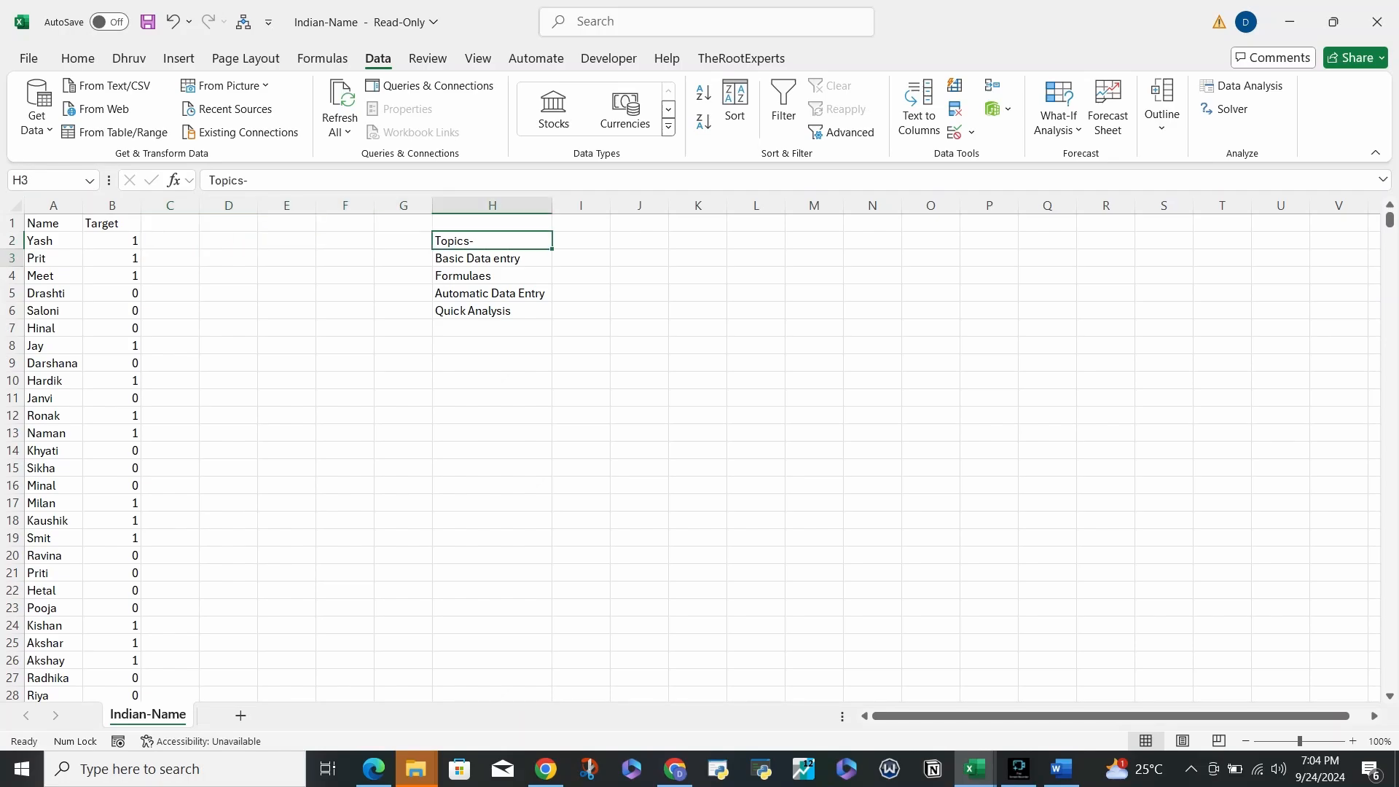
{"action": "key", "text": "Down"}
{"action": "key", "text": "Down"}
{"action": "key", "text": "Down"}
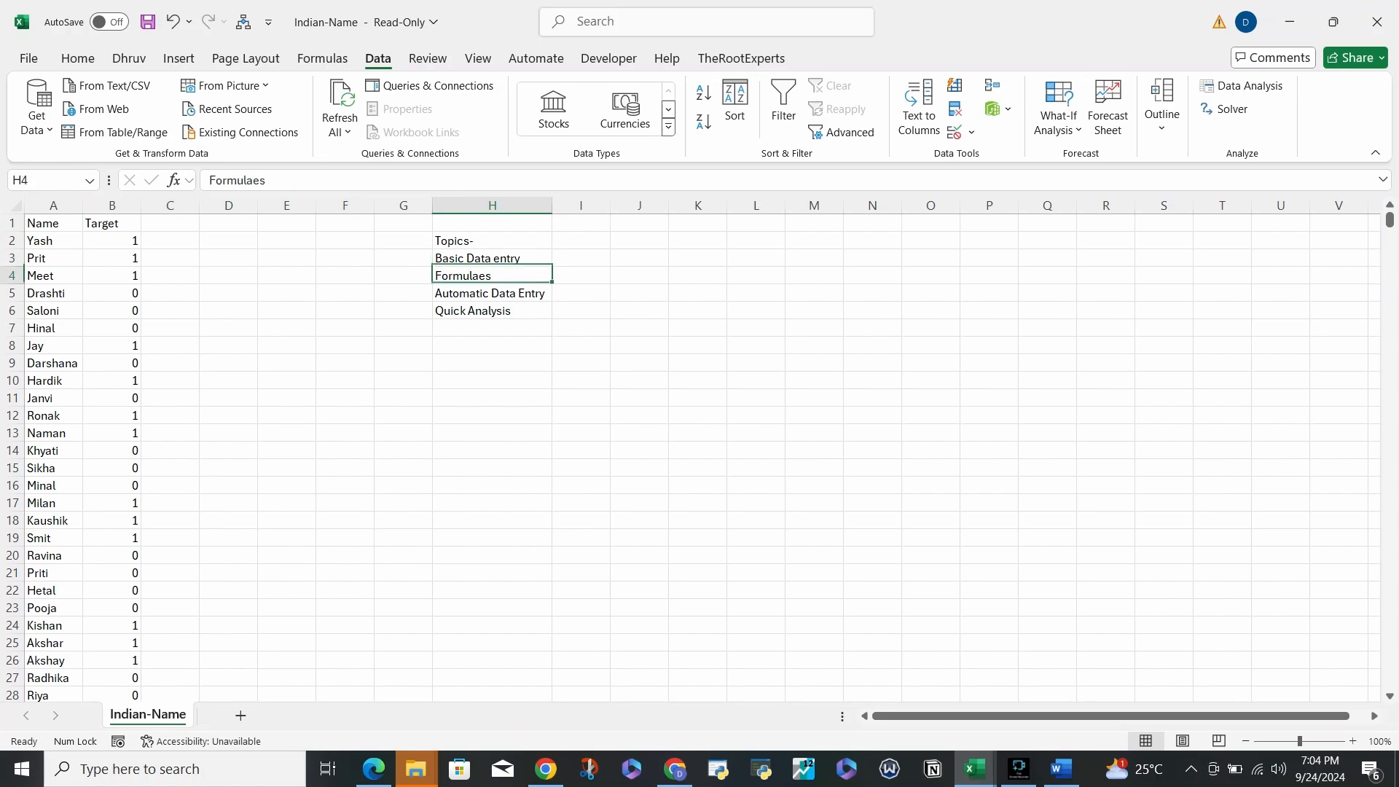
{"action": "key", "text": "Up"}
{"action": "key", "text": "Up"}
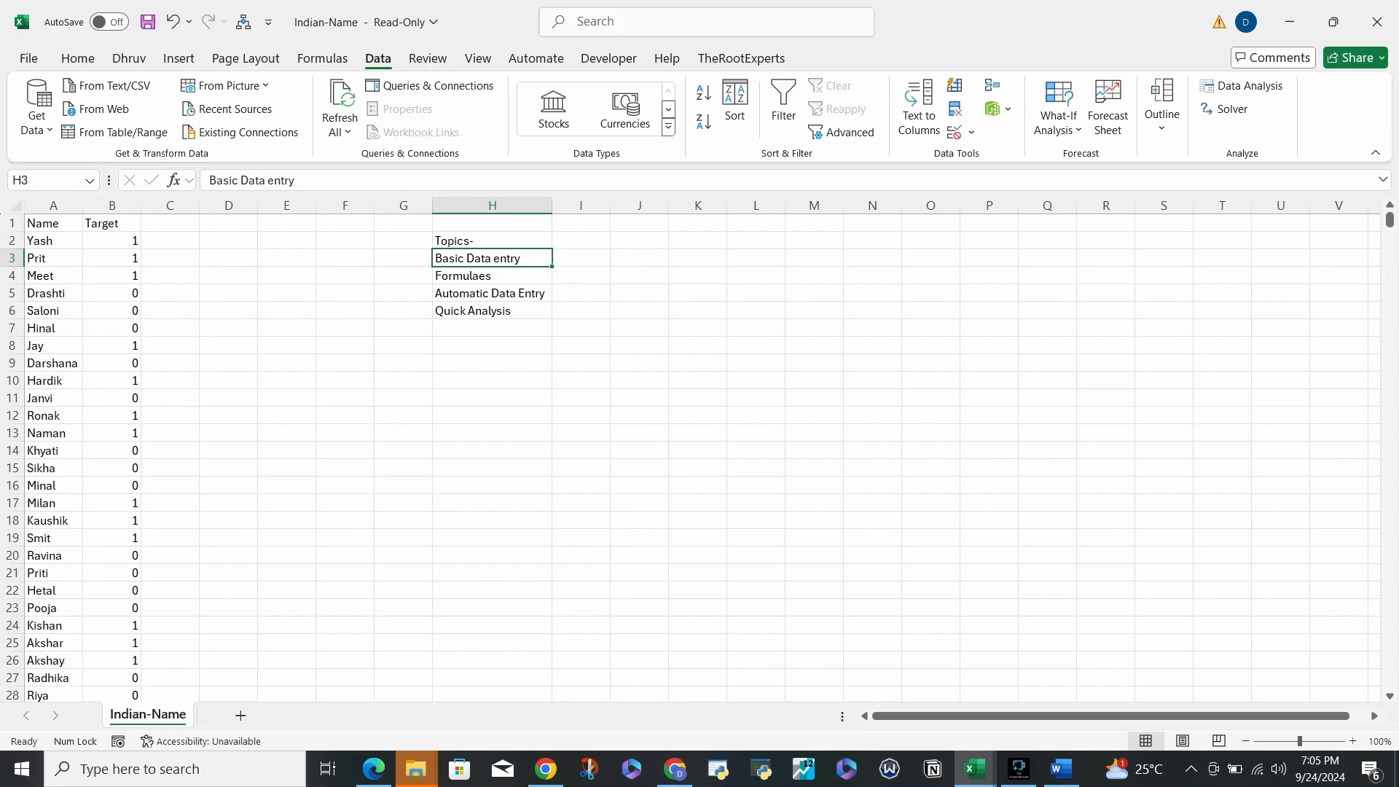
{"action": "key", "text": "shift+Down"}
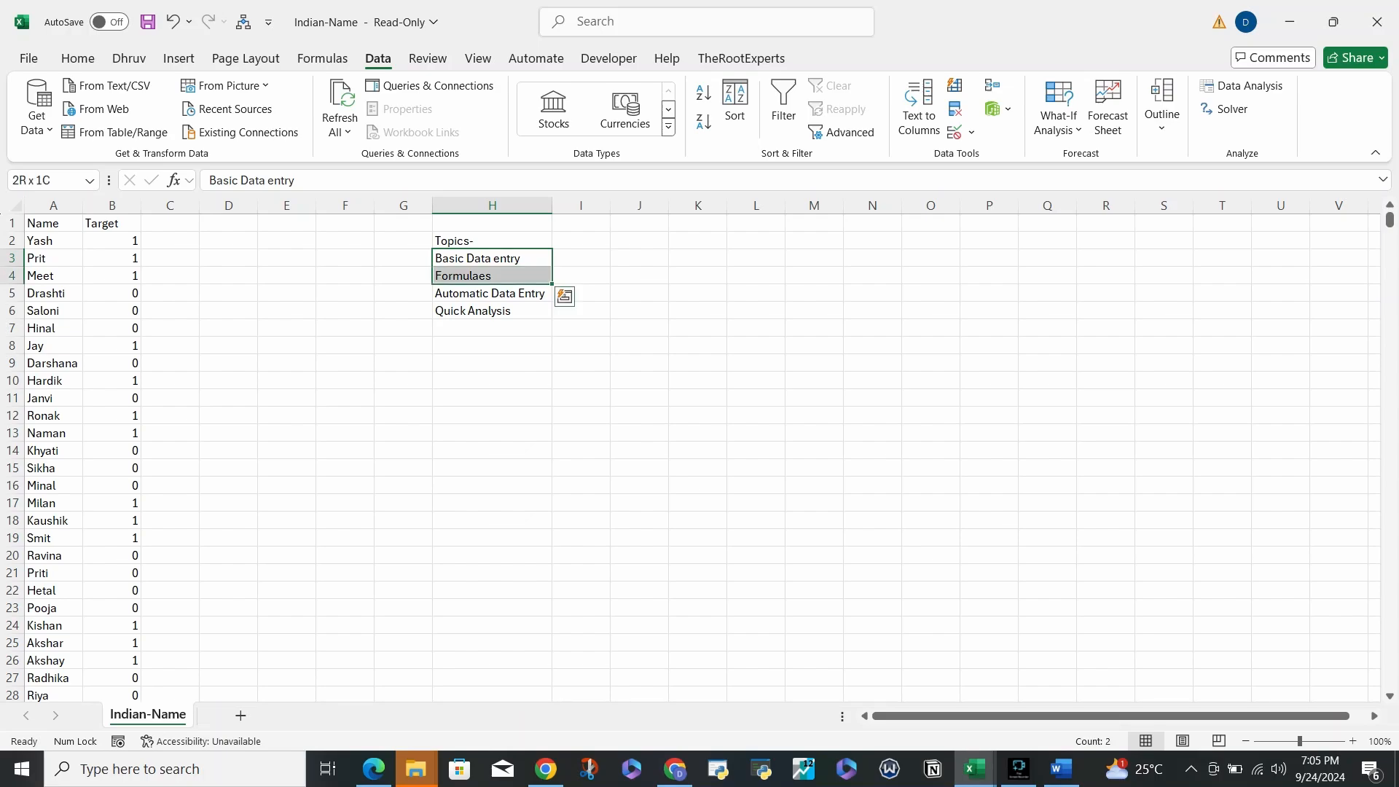
{"action": "key", "text": "ctrl+b"}
{"action": "key", "text": "Left"}
{"action": "key", "text": "Left"}
{"action": "key", "text": "Left"}
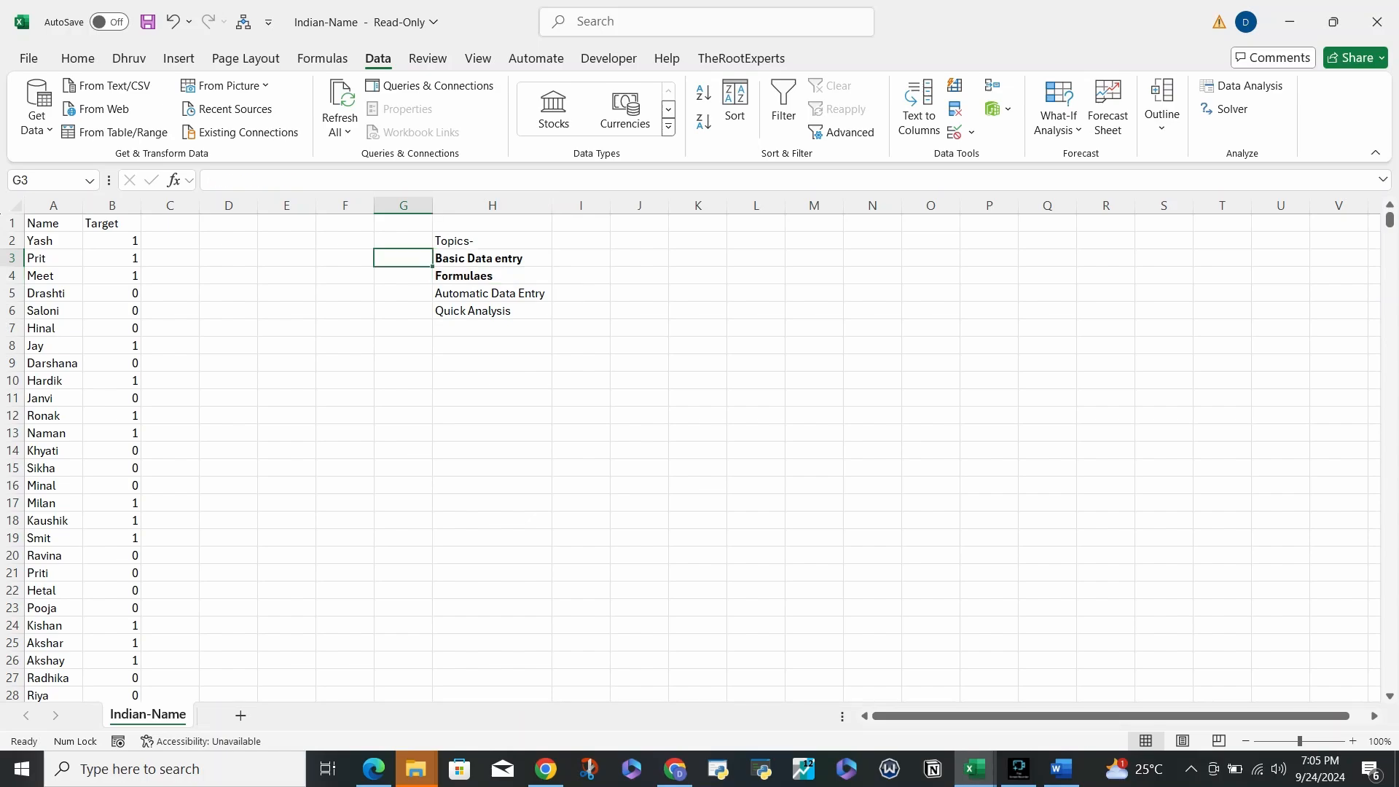
{"action": "key", "text": "Left"}
{"action": "key", "text": "Up"}
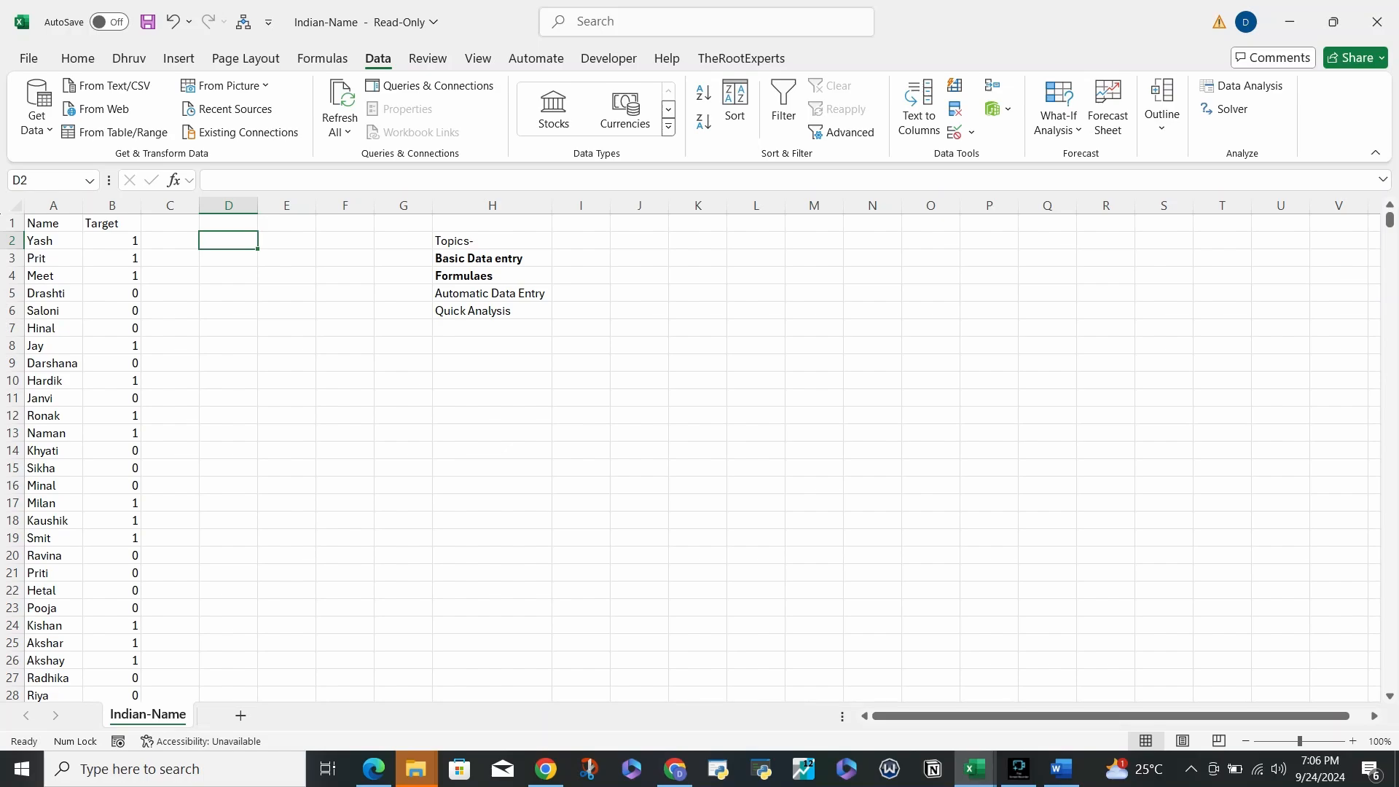
{"action": "key", "text": "Right"}
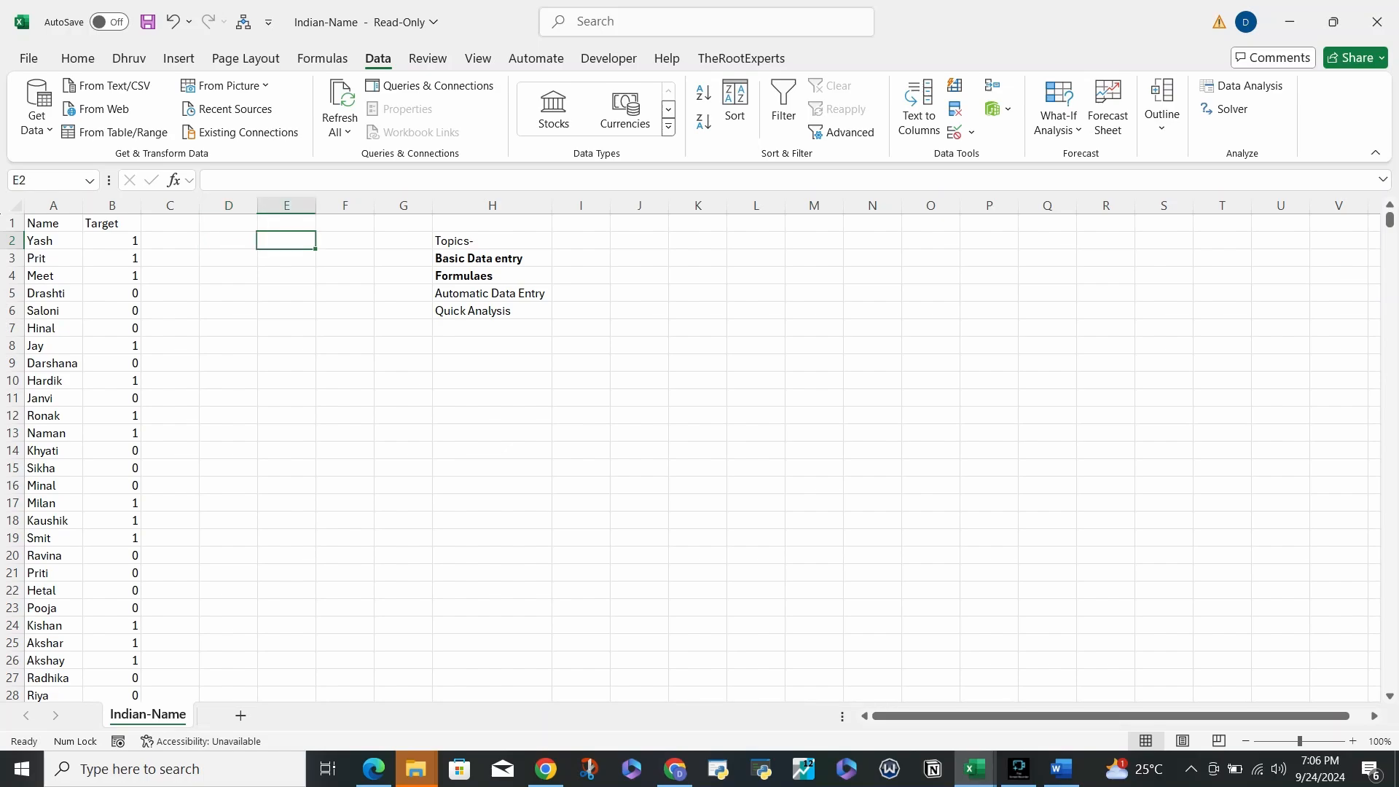
{"action": "key", "text": "Left"}
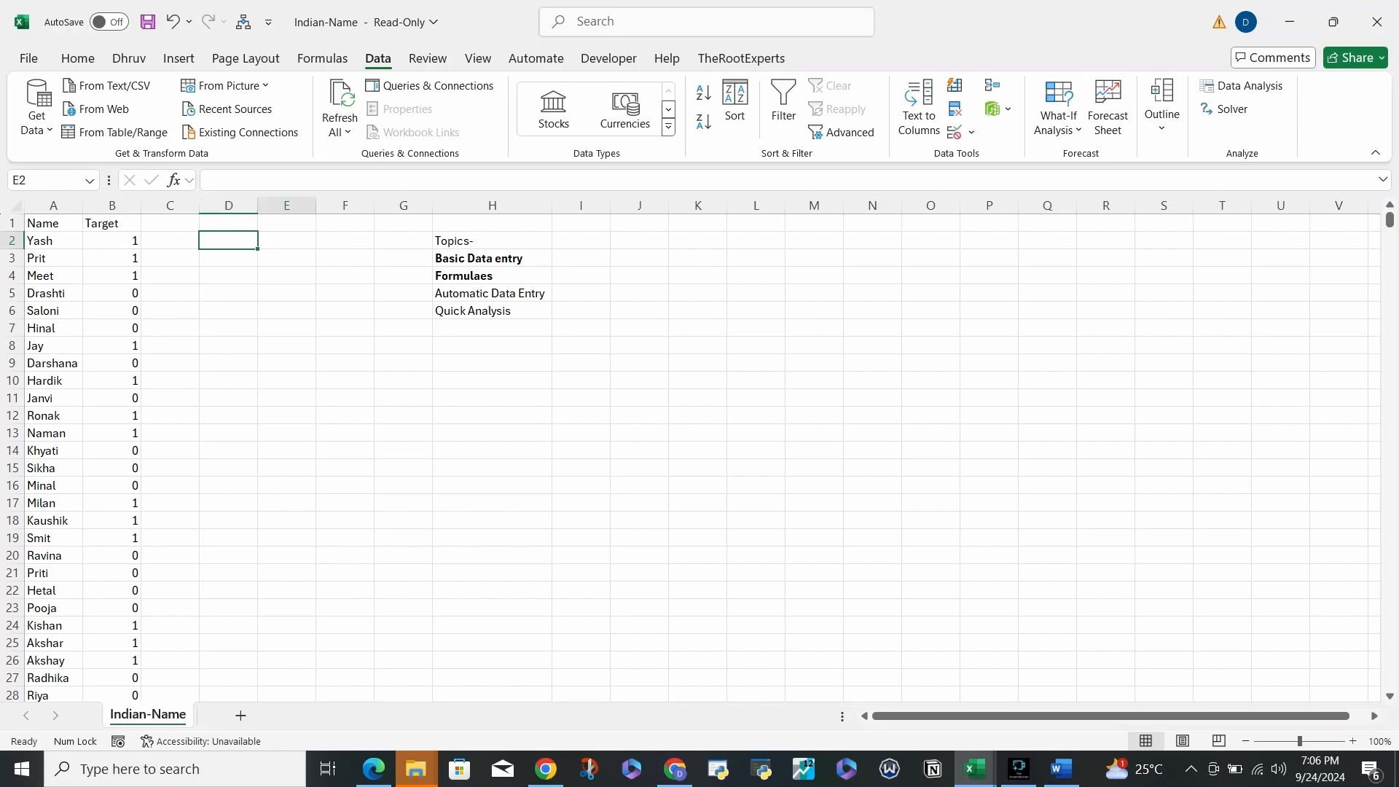
{"action": "key", "text": "Right"}
{"action": "key", "text": "Right"}
{"action": "key", "text": "Right"}
{"action": "key", "text": "Right"}
{"action": "key", "text": "Down"}
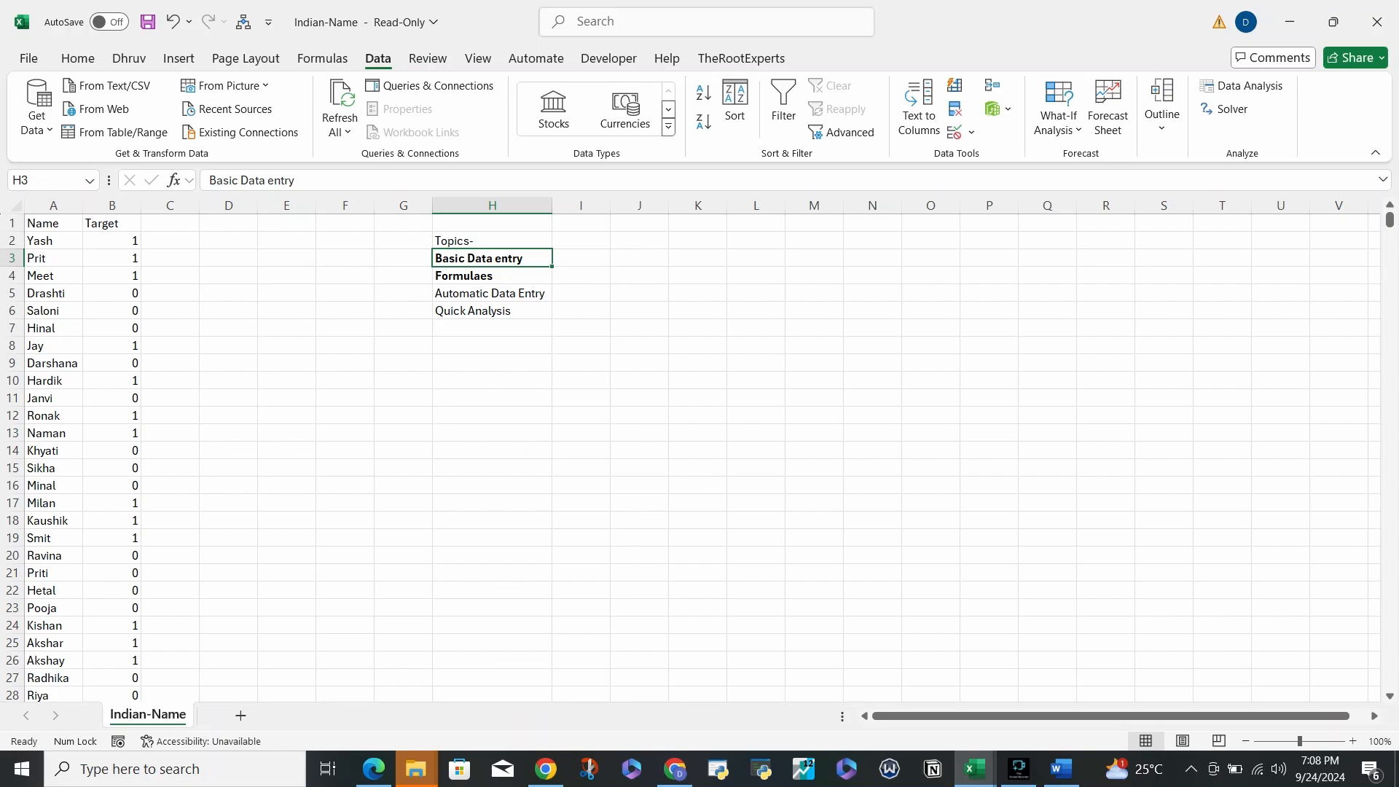
- Move from the topics list back to cell D1 and enter the first name part there
{"action": "key", "text": "Up"}
{"action": "key", "text": "Left"}
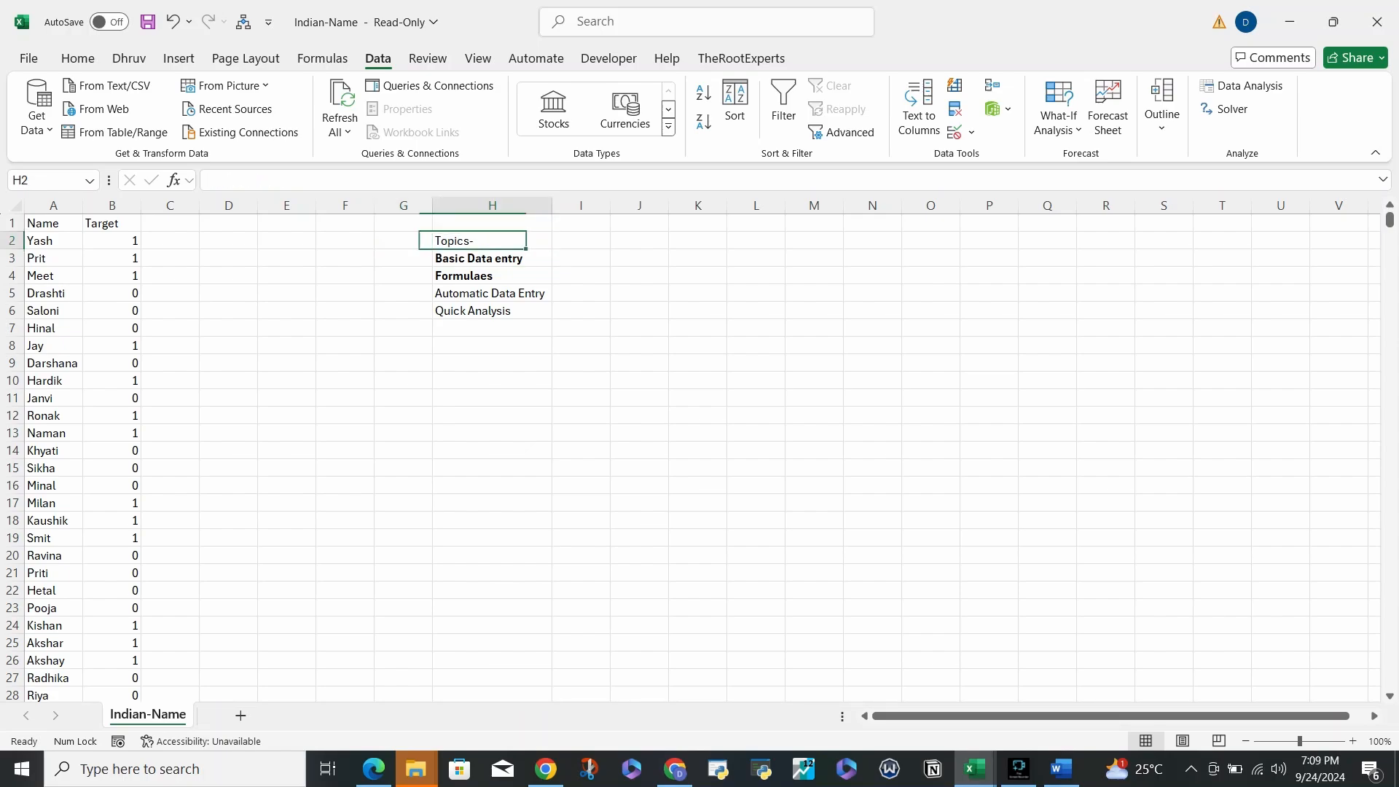
{"action": "key", "text": "Down"}
{"action": "key", "text": "Left"}
{"action": "key", "text": "Down"}
{"action": "key", "text": "Left"}
{"action": "key", "text": "Up"}
{"action": "key", "text": "Up"}
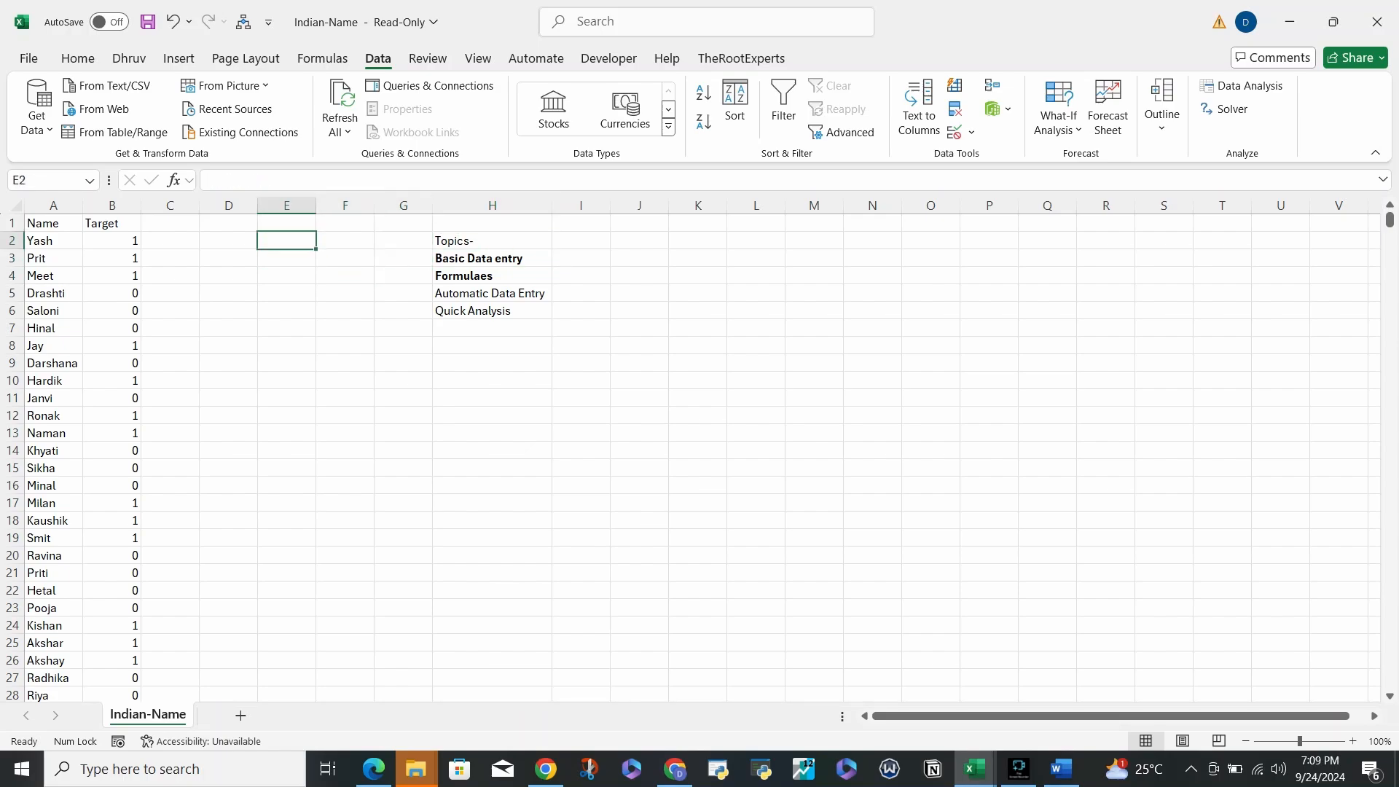
{"action": "key", "text": "Left"}
{"action": "key", "text": "Right"}
{"action": "key", "text": "Down"}
{"action": "key", "text": "Down"}
{"action": "key", "text": "Left"}
{"action": "key", "text": "Up"}
{"action": "key", "text": "Right"}
{"action": "key", "text": "Down"}
{"action": "key", "text": "Left"}
{"action": "key", "text": "Up"}
{"action": "key", "text": "Right"}
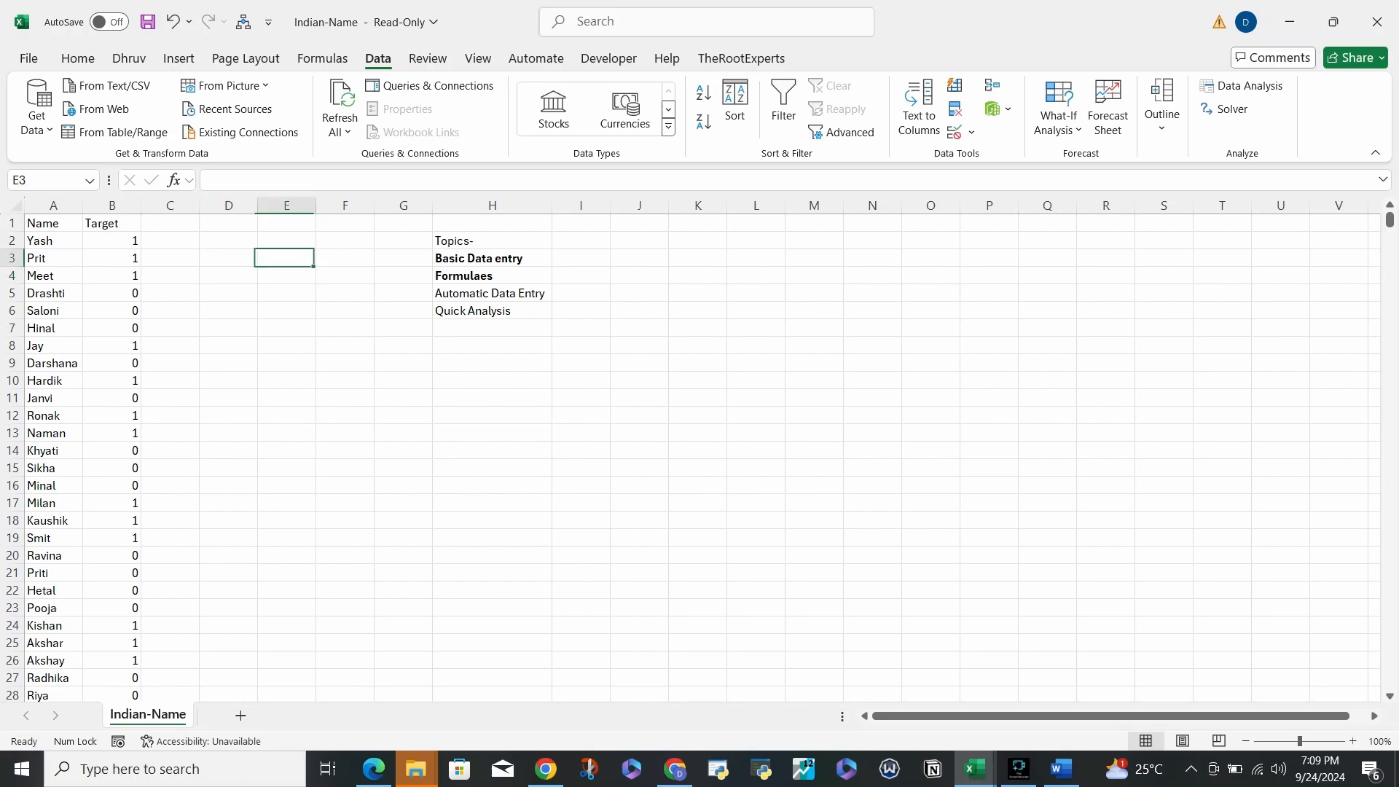
{"action": "key", "text": "Up"}
{"action": "key", "text": "Down"}
{"action": "key", "text": "Left"}
{"action": "key", "text": "Up"}
{"action": "key", "text": "Up"}
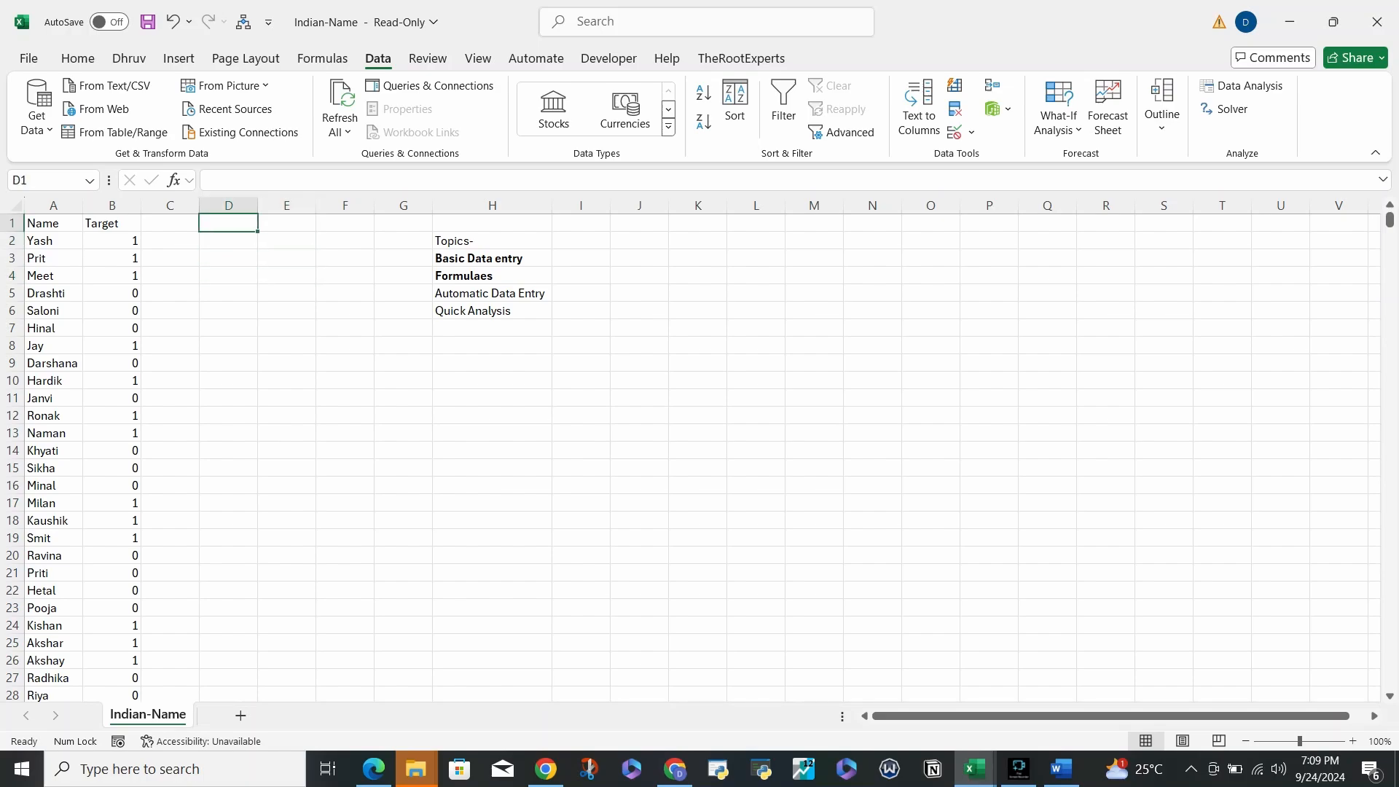
{"action": "key", "text": "Left"}
{"action": "key", "text": "Left"}
{"action": "key", "text": "Right"}
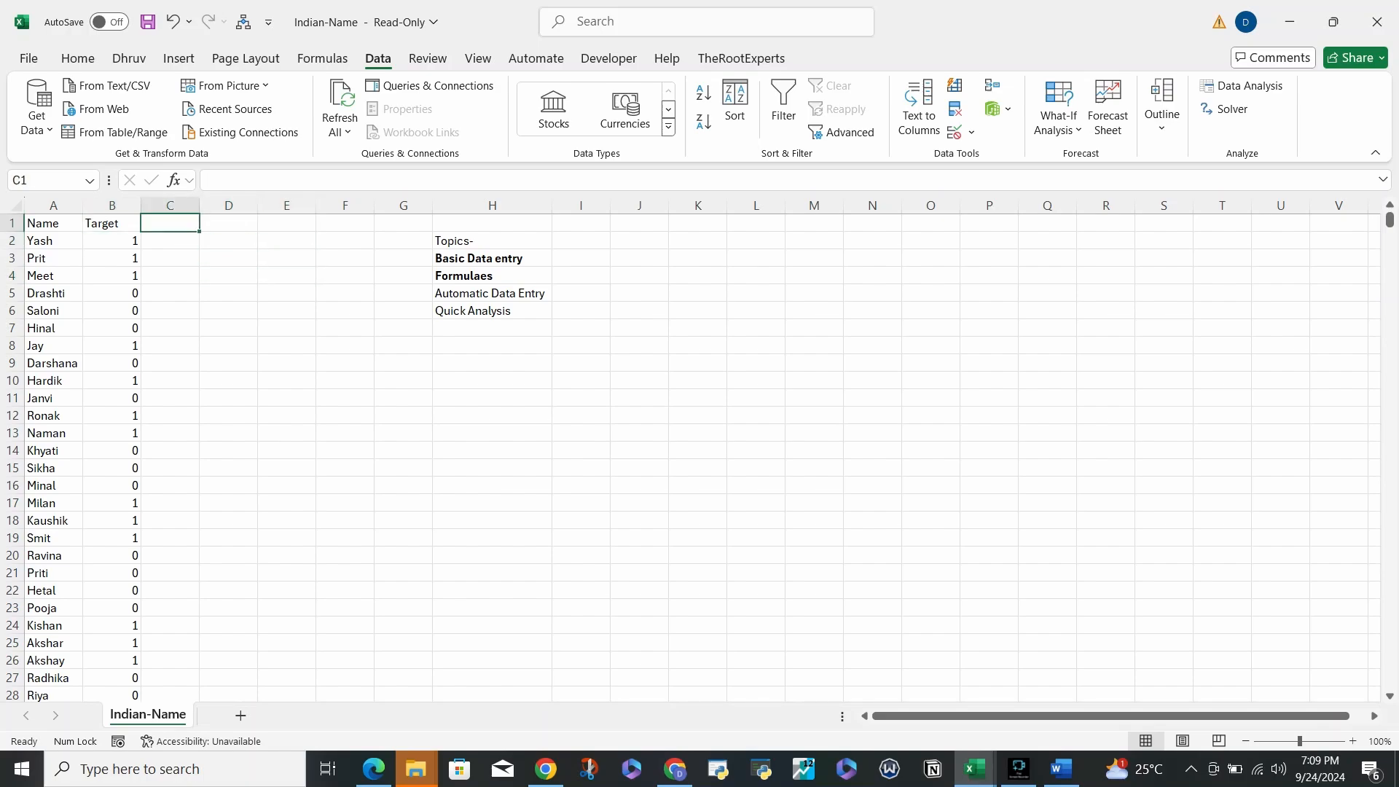
{"action": "key", "text": "Right"}
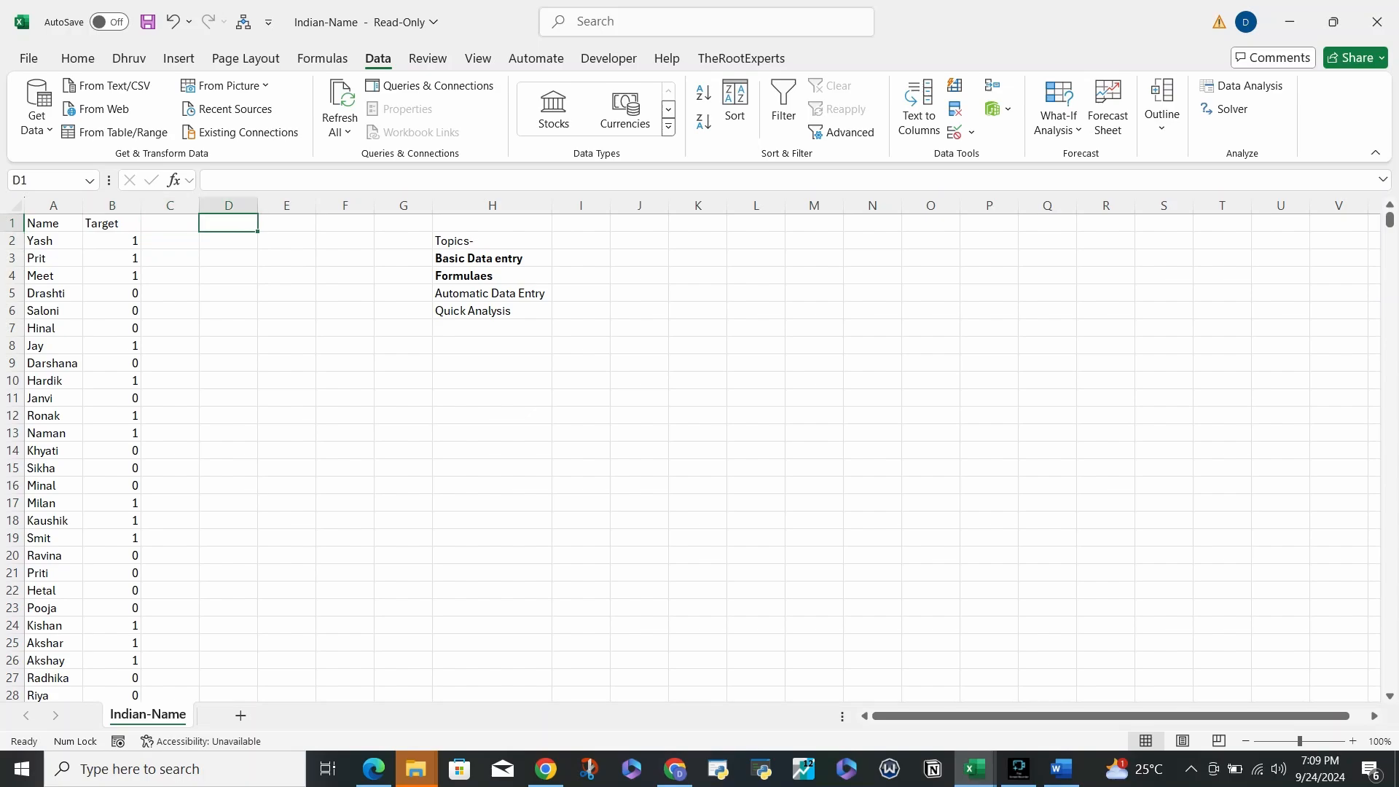
{"action": "key", "text": "Left"}
{"action": "key", "text": "Right"}
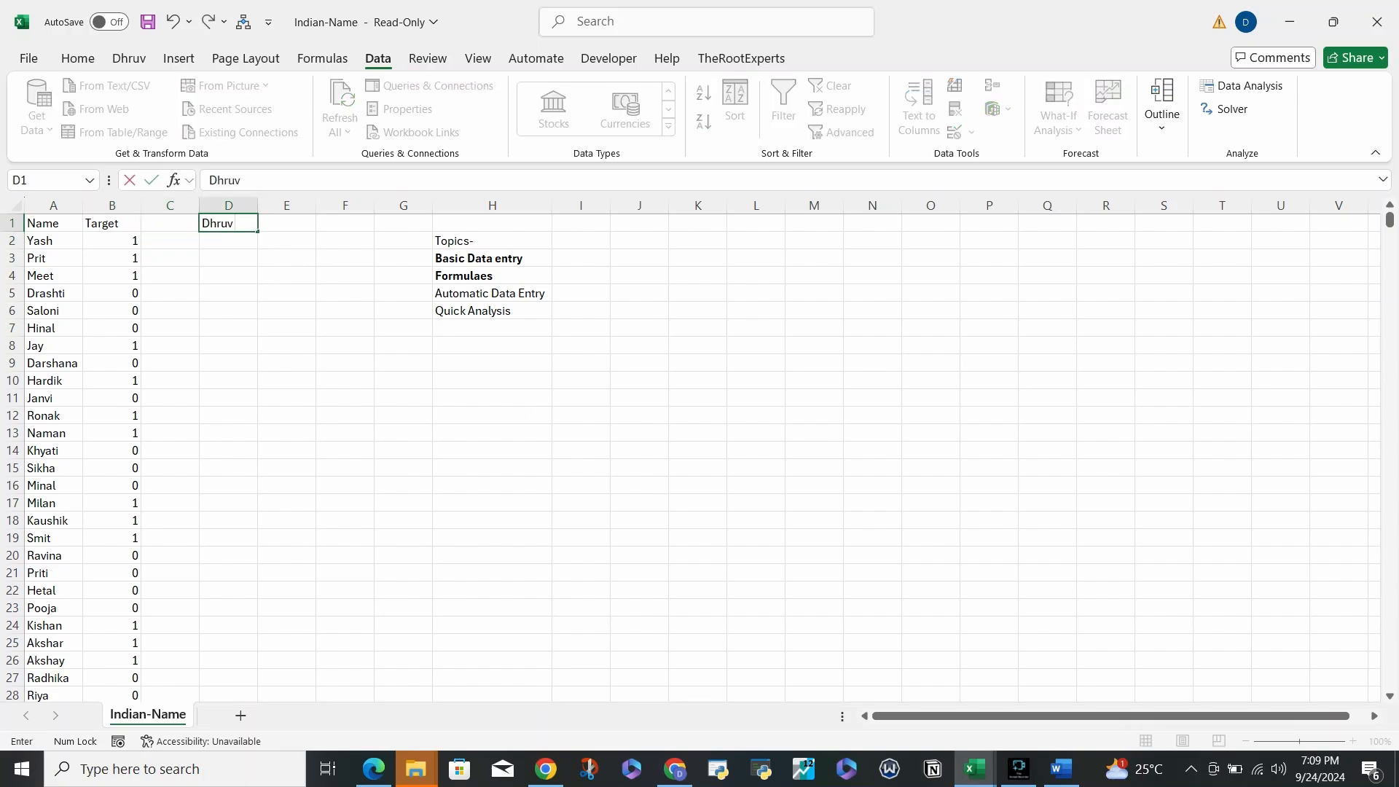
{"action": "key", "text": "Return"}
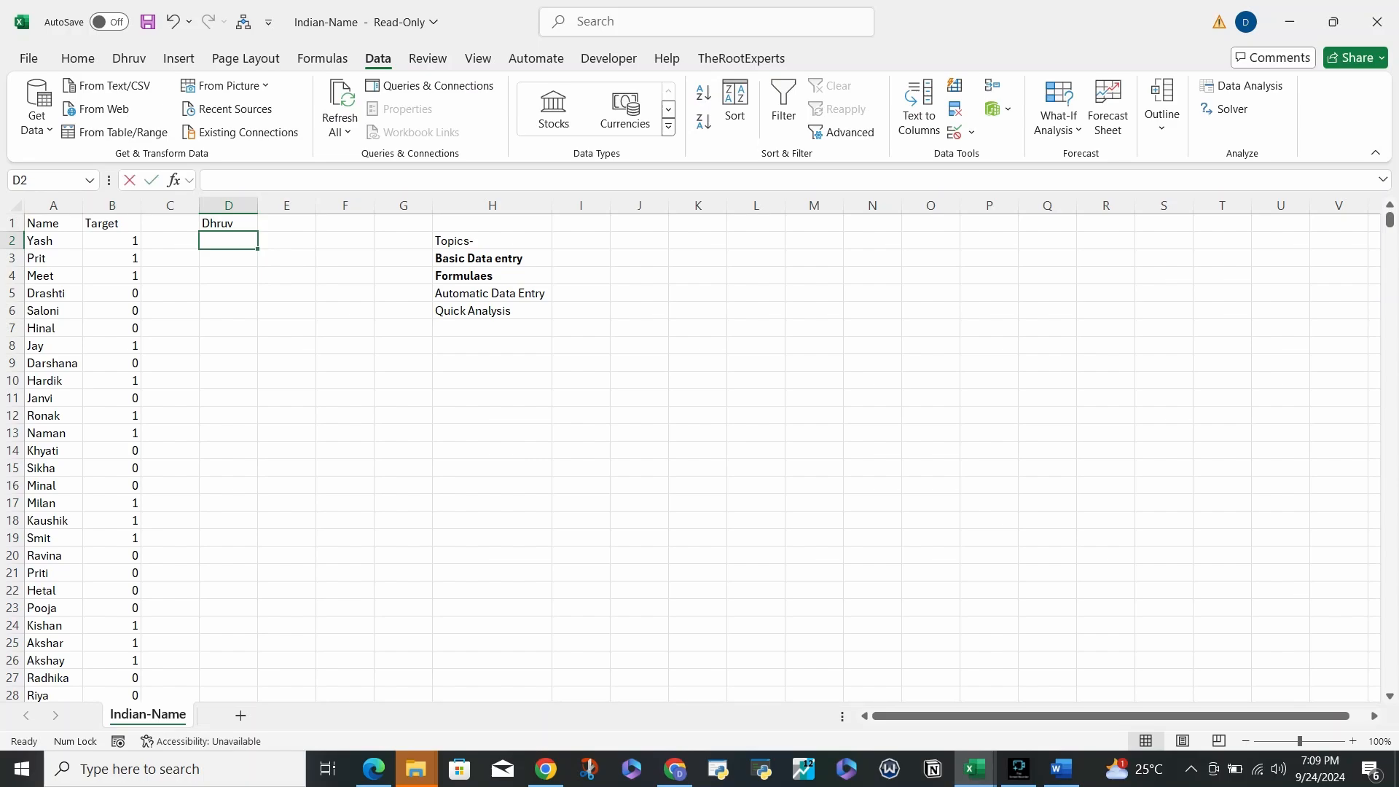
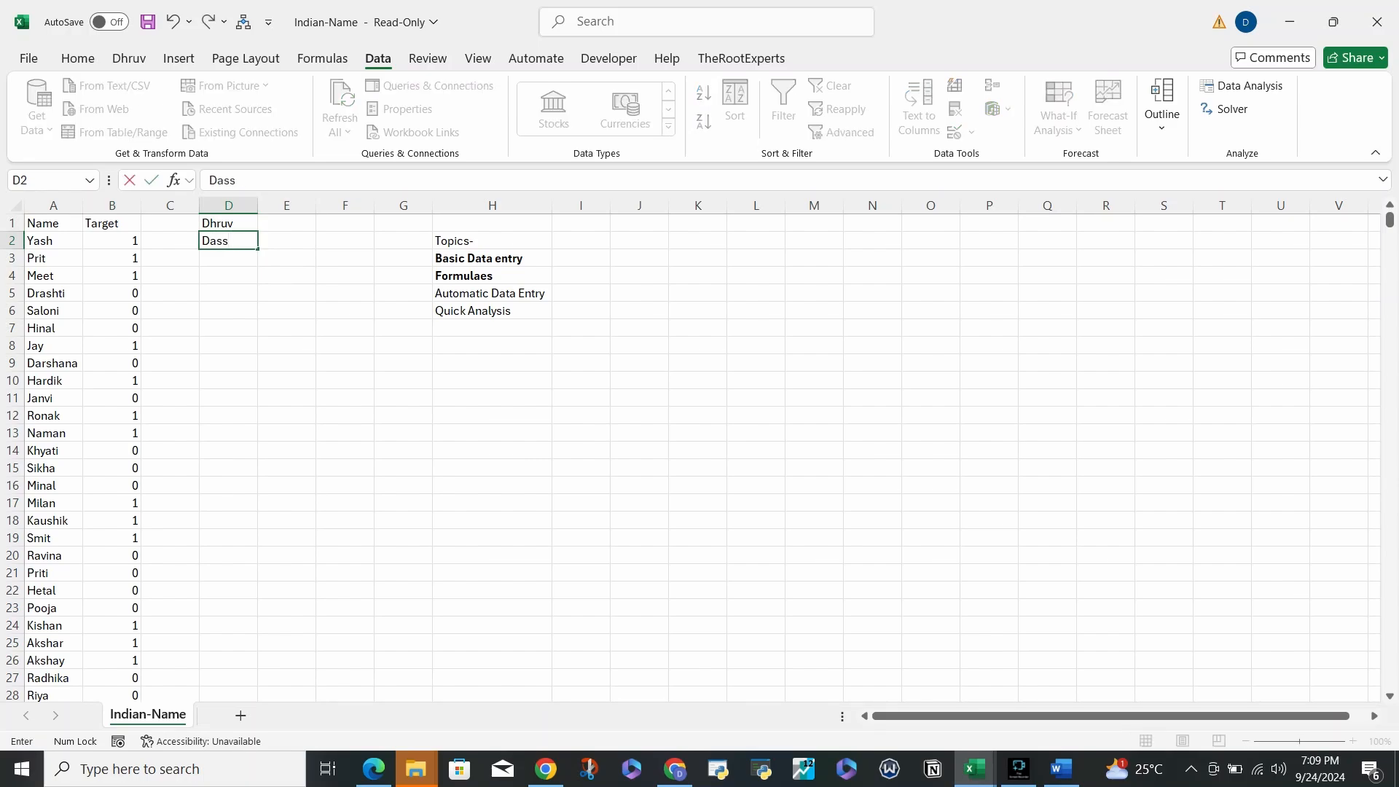
- Enter the second and third name parts in D2 and D3, then select D1:D3
{"action": "key", "text": "Return"}
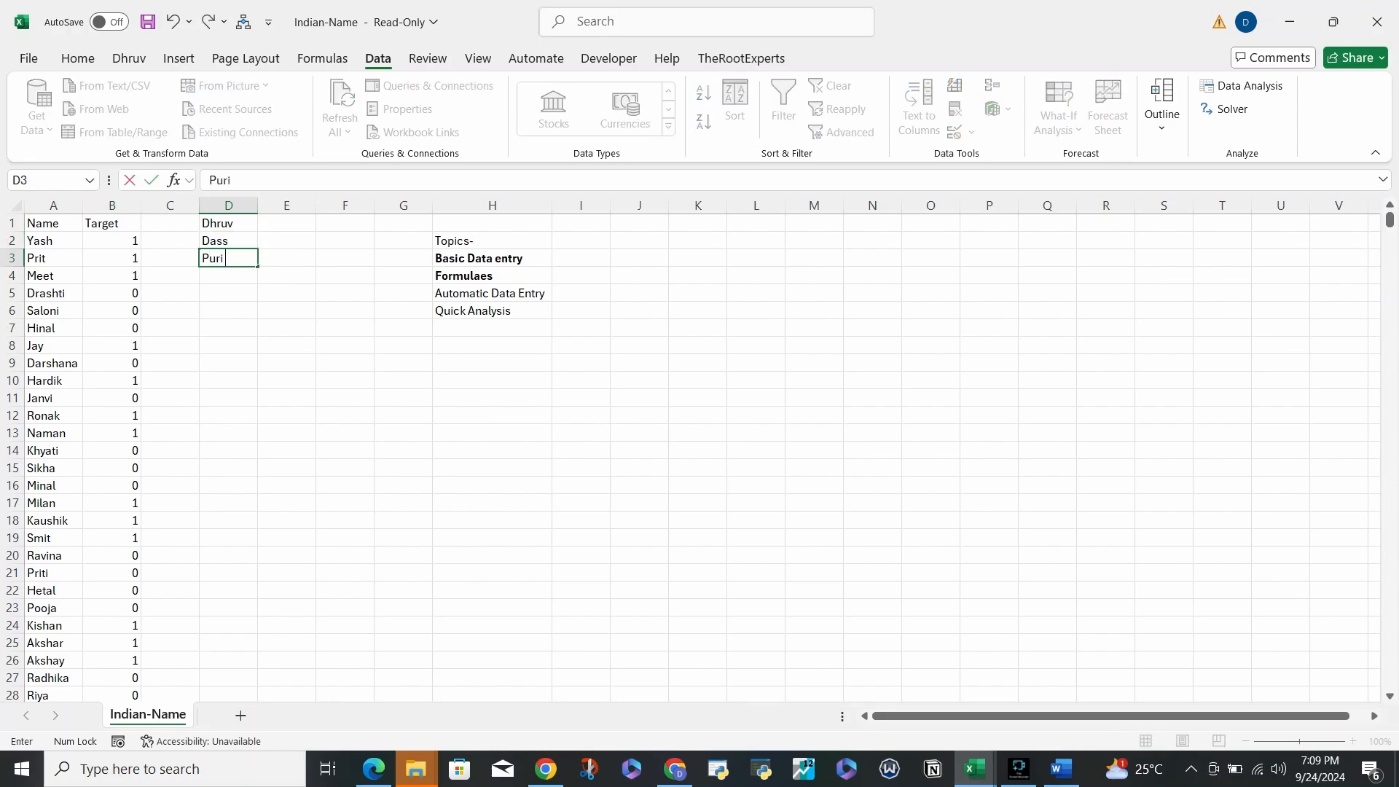
{"action": "key", "text": "Return"}
{"action": "key", "text": "Up"}
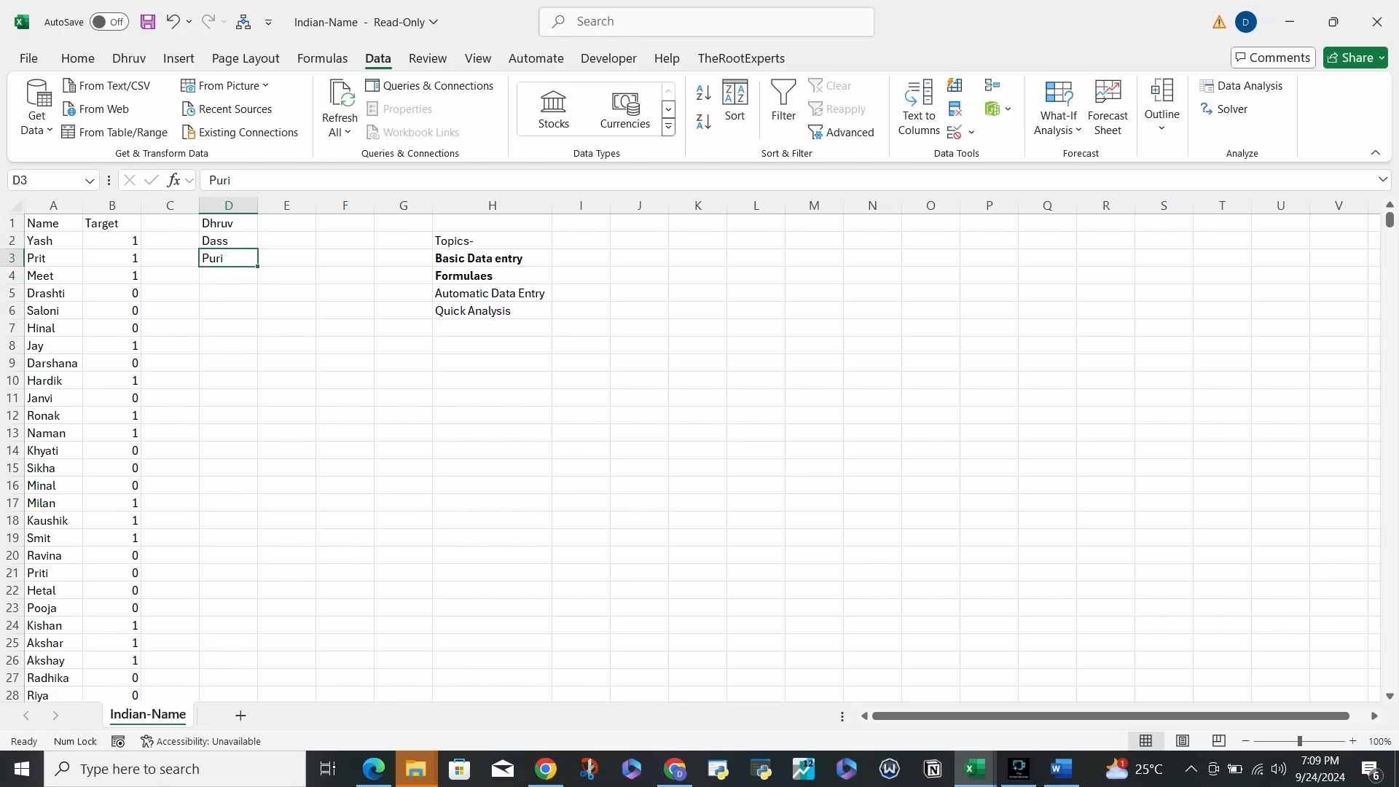
{"action": "key", "text": "shift+Up"}
{"action": "key", "text": "shift+Up"}
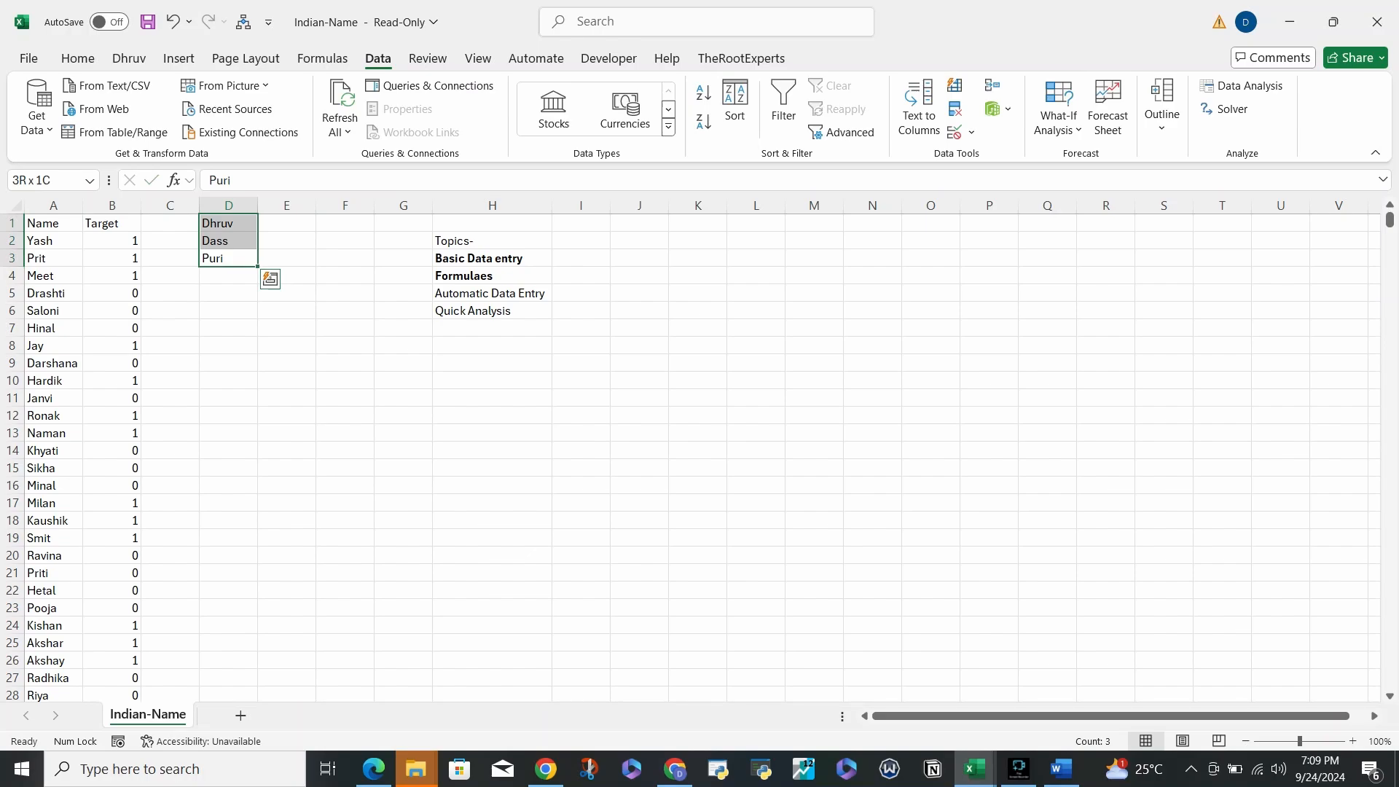
{"action": "key", "text": "Down"}
{"action": "key", "text": "Down"}
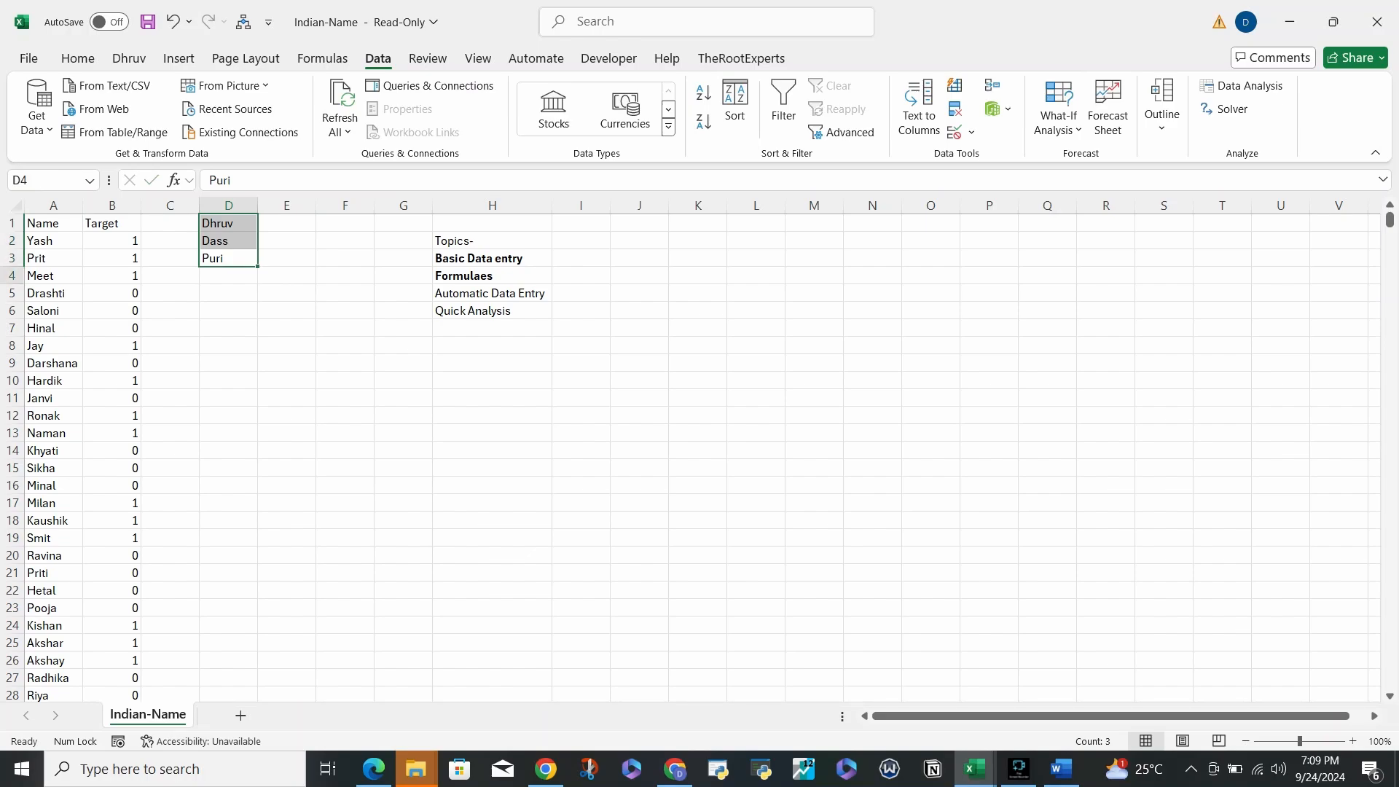
{"action": "key", "text": "Up"}
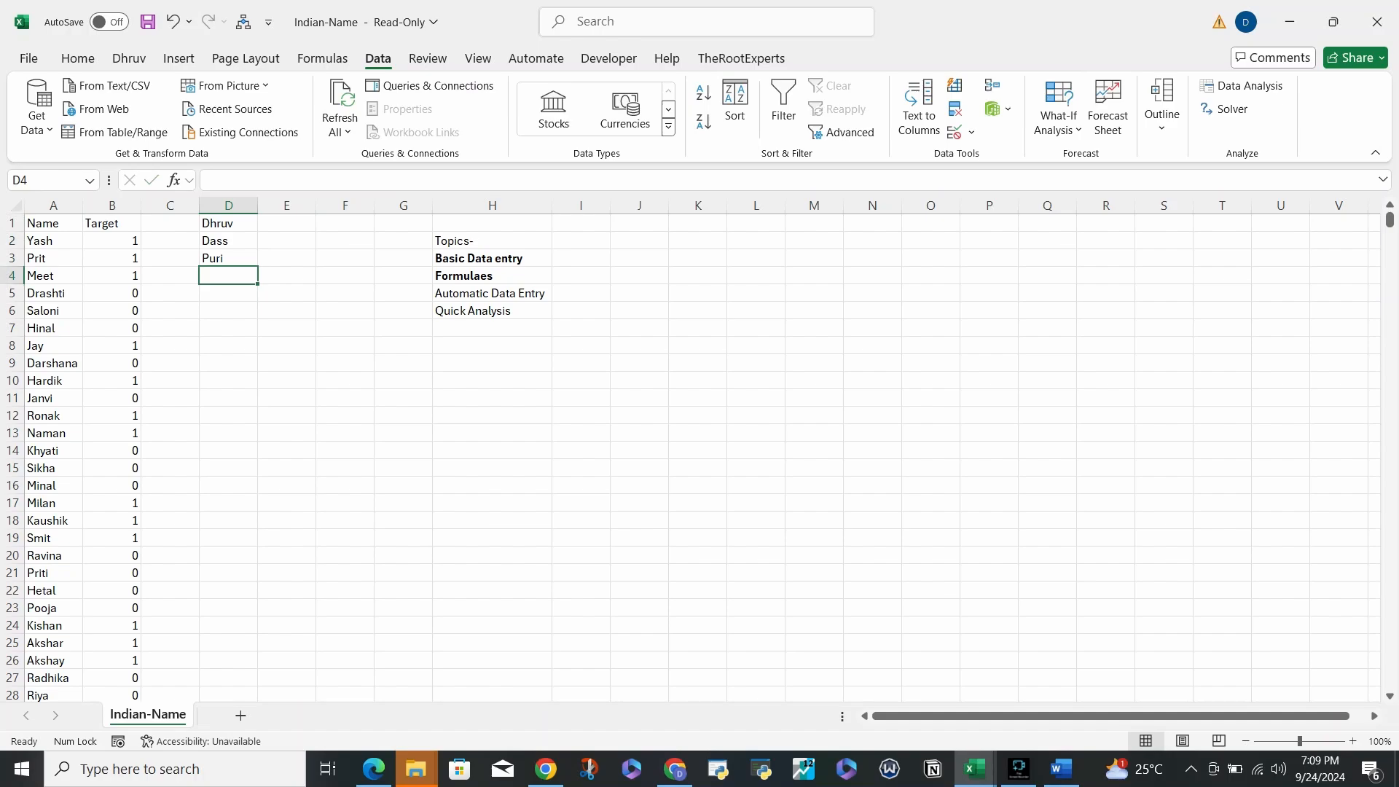
- Select D1:D4 and delete the three name entries, then return to D2
{"action": "key", "text": "shift+Up"}
{"action": "key", "text": "shift+Up"}
{"action": "key", "text": "shift+Up"}
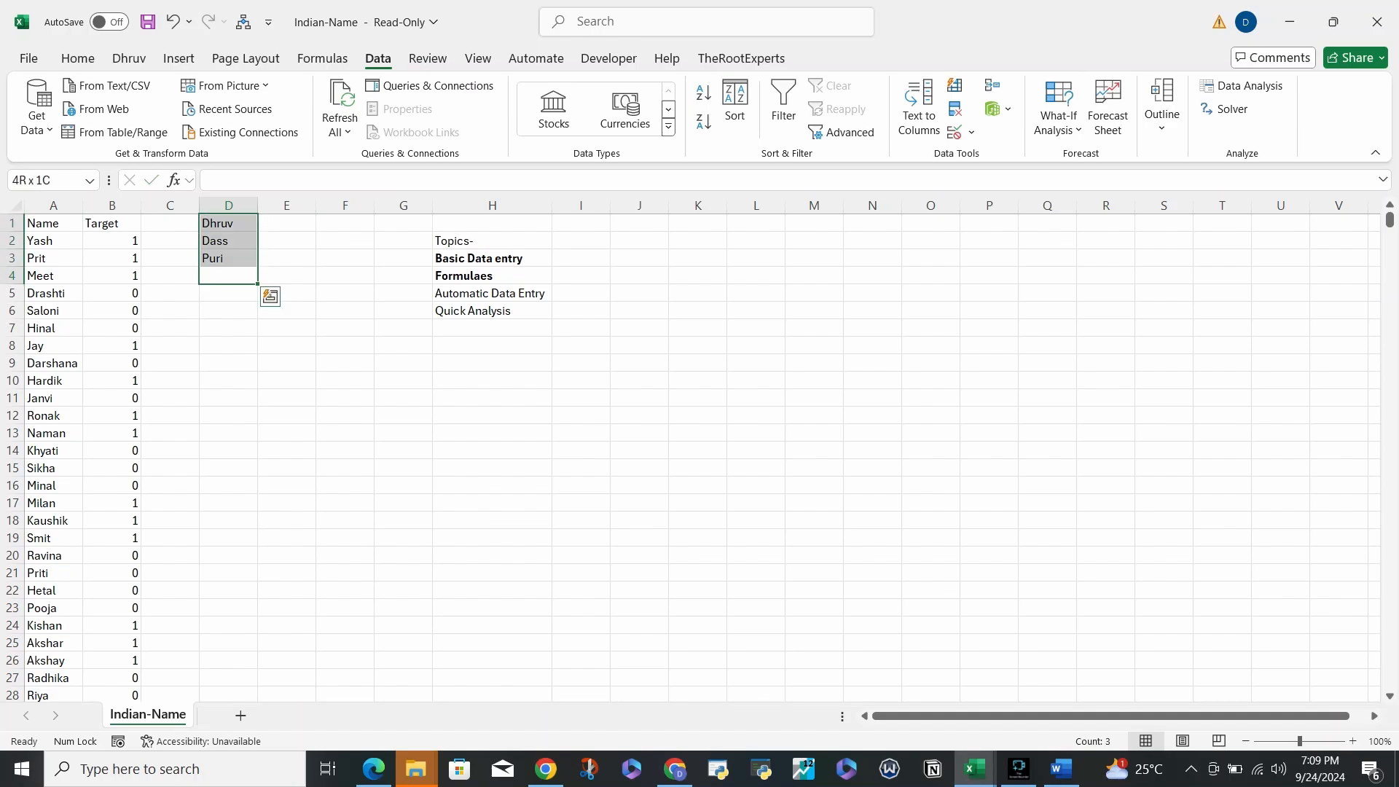
{"action": "key", "text": "Delete"}
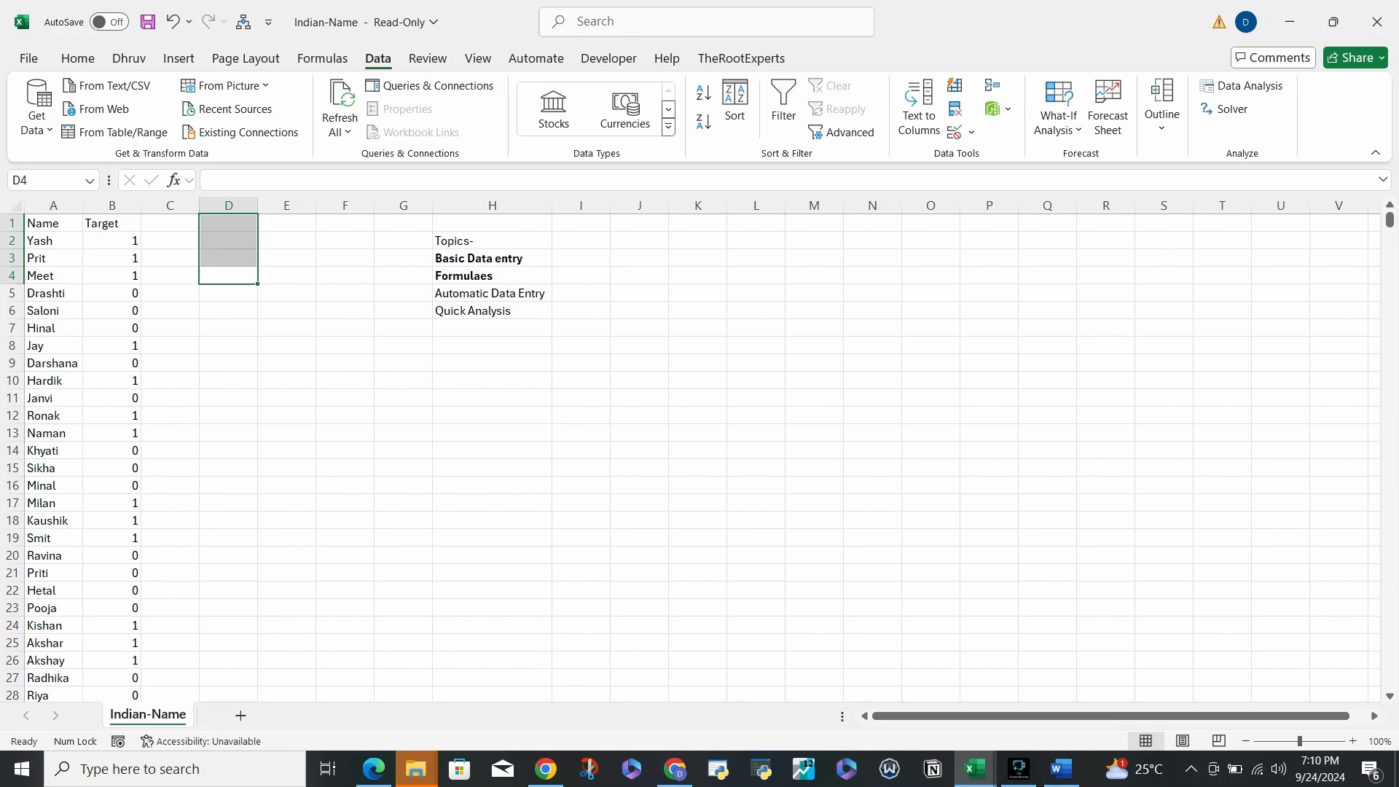
{"action": "key", "text": "Down"}
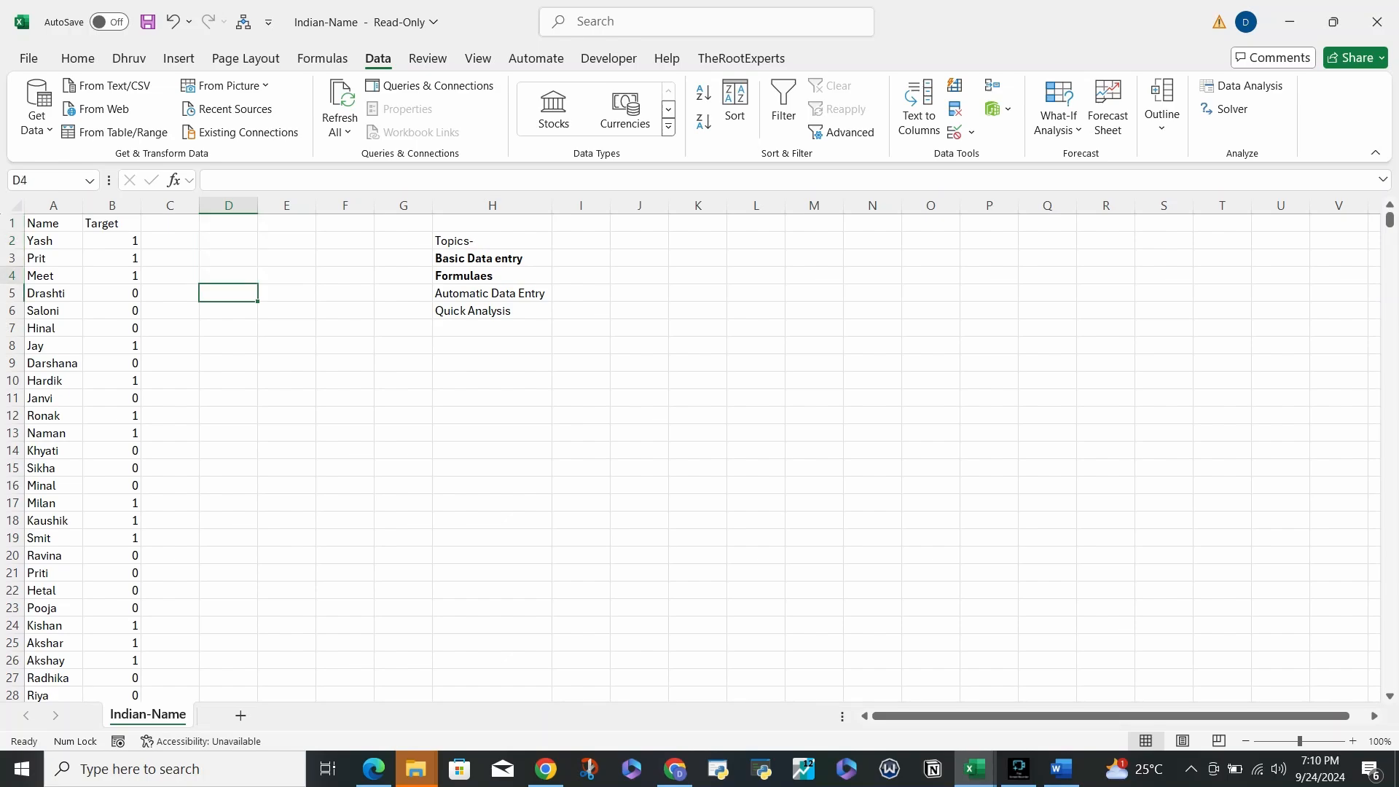
{"action": "key", "text": "Up"}
{"action": "key", "text": "Up"}
{"action": "key", "text": "Up"}
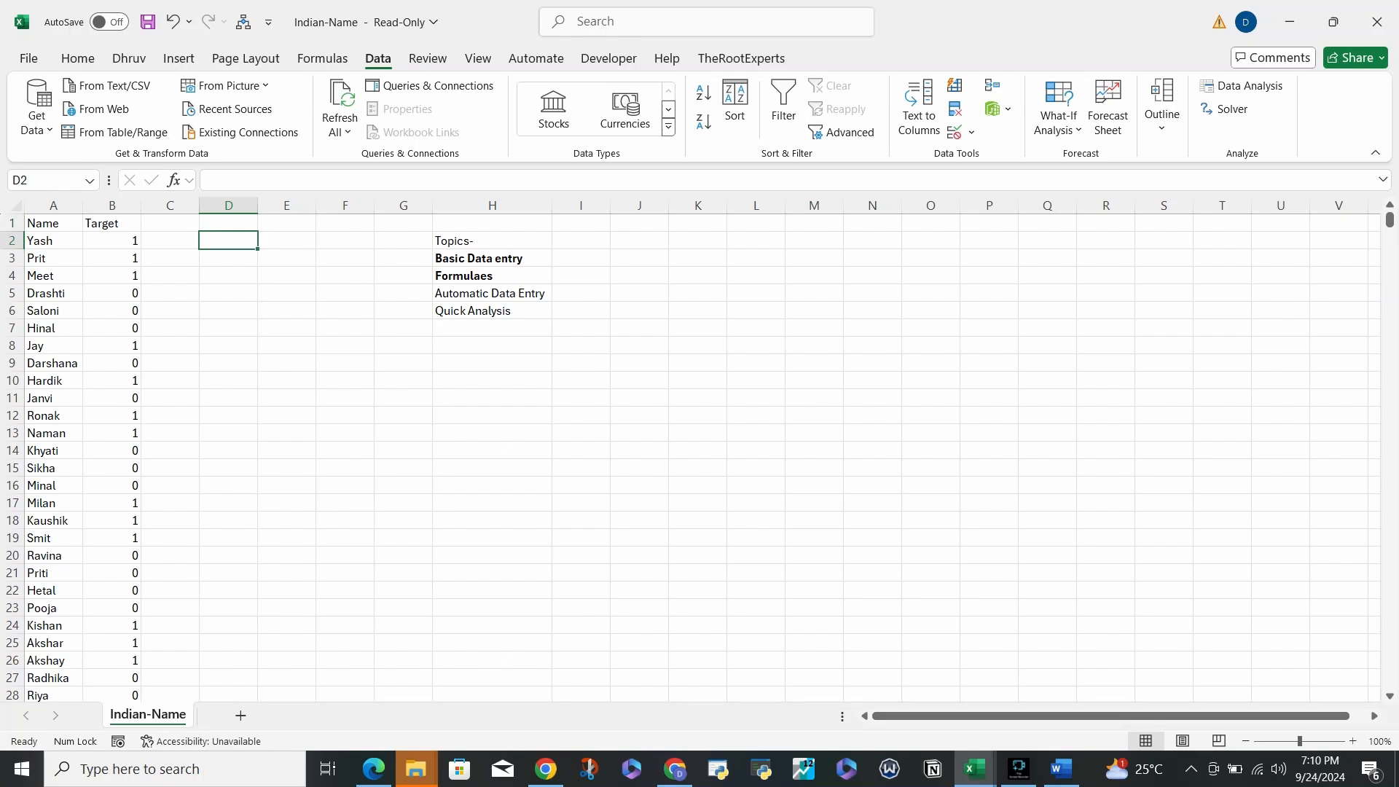
- Enter 4+5 as plain text in cell D2
{"action": "type", "text": "="}
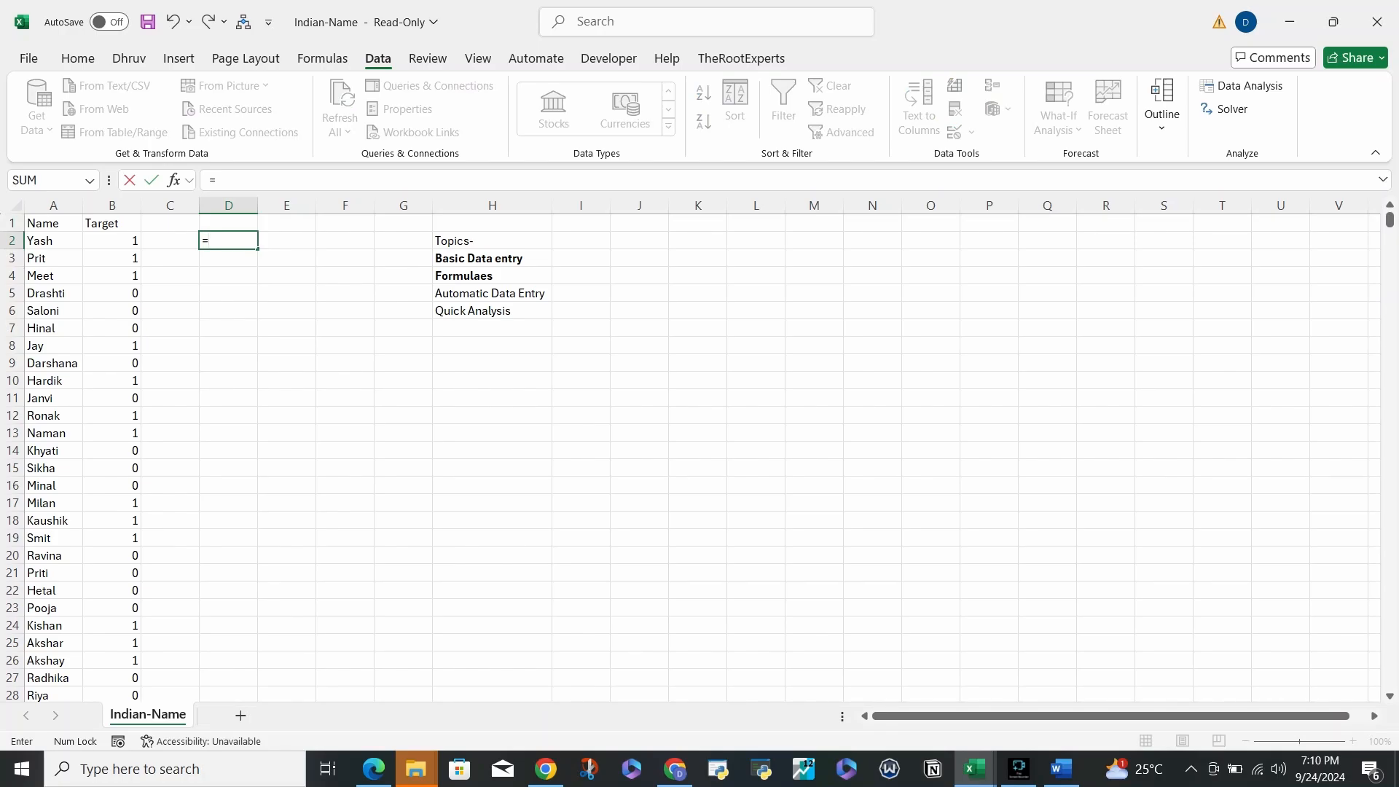
{"action": "key", "text": "BackSpace"}
{"action": "type", "text": "4+5"}
{"action": "key", "text": "Return"}
{"action": "key", "text": "Up"}
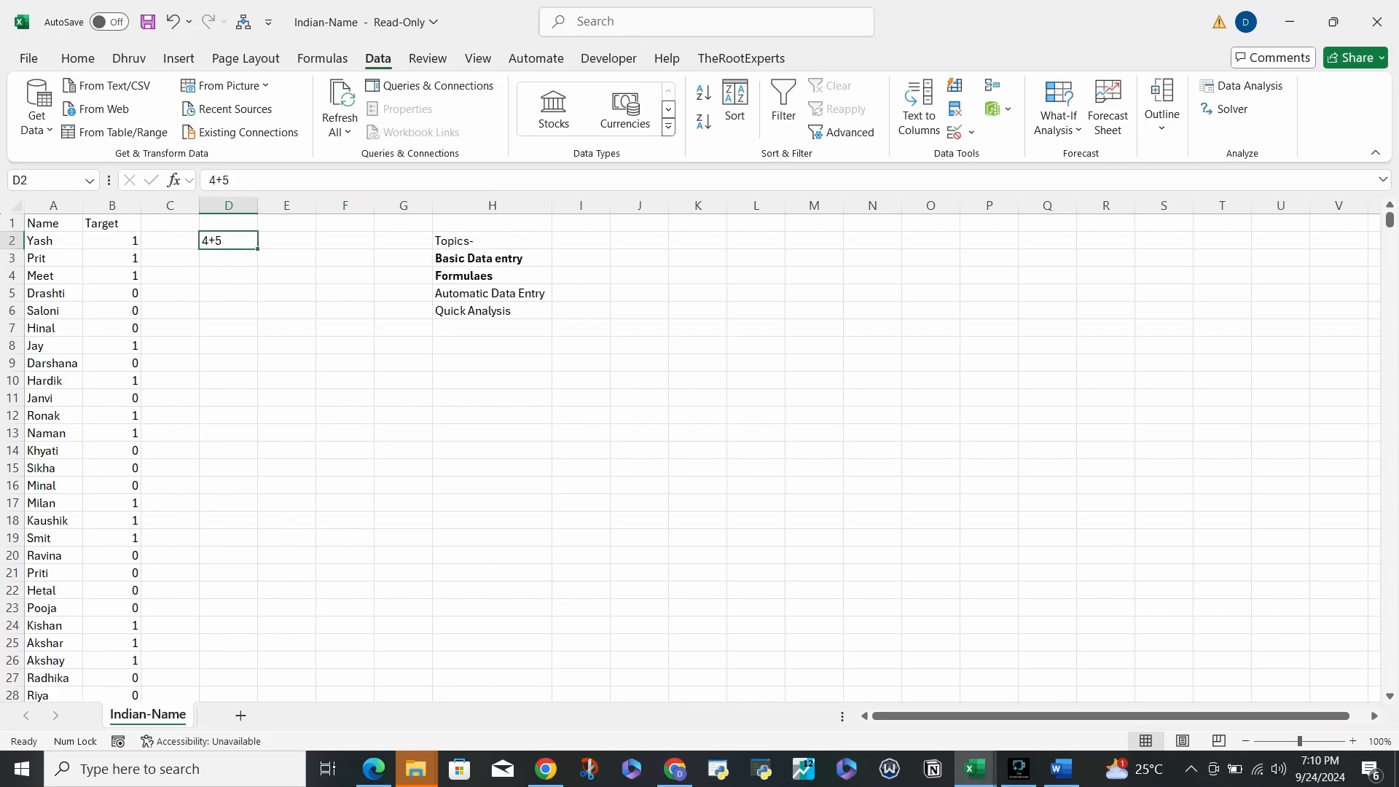
- Add an equals sign so D2 calculates 4+5 and shows 9
{"action": "left_click", "coordinate": [210, 180]}
{"action": "type", "text": "="}
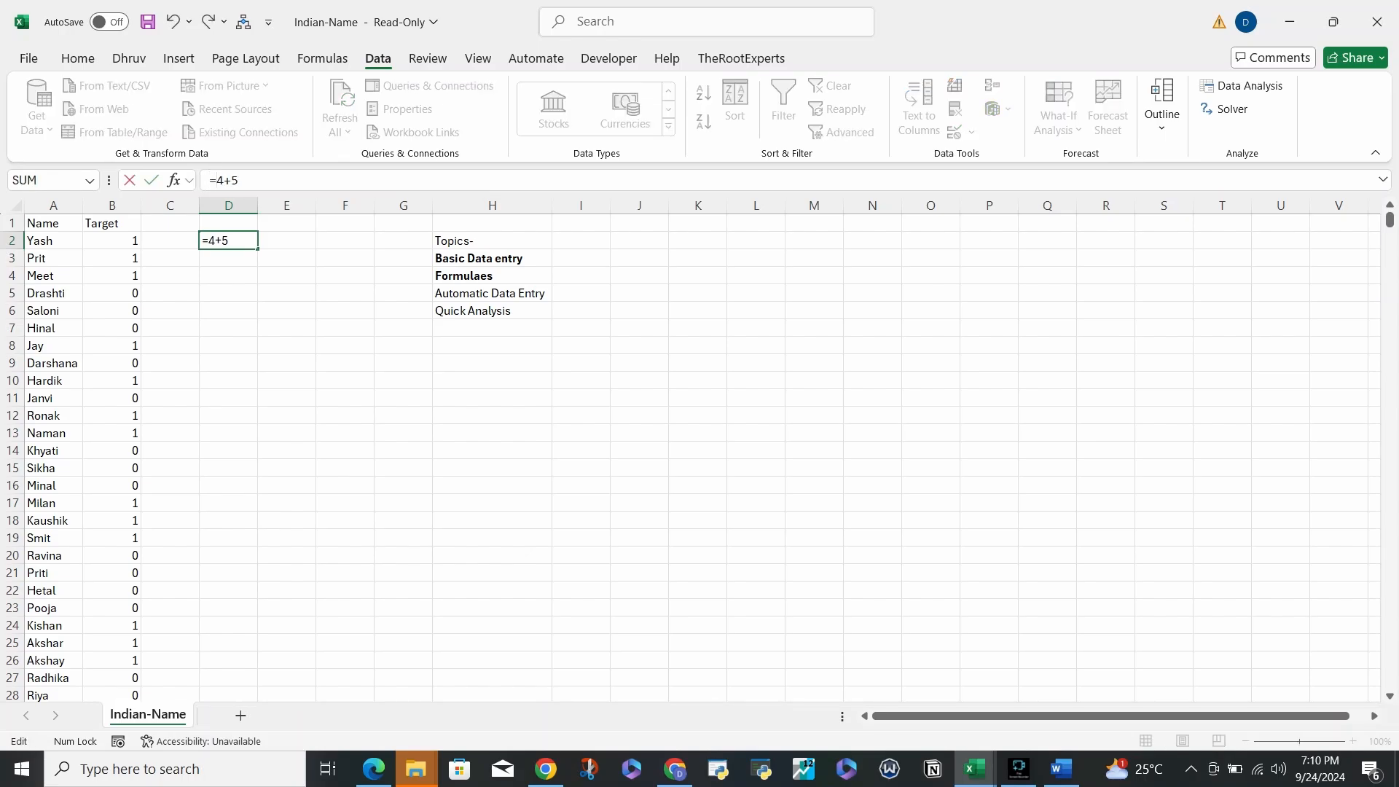
{"action": "key", "text": "Return"}
{"action": "key", "text": "Up"}
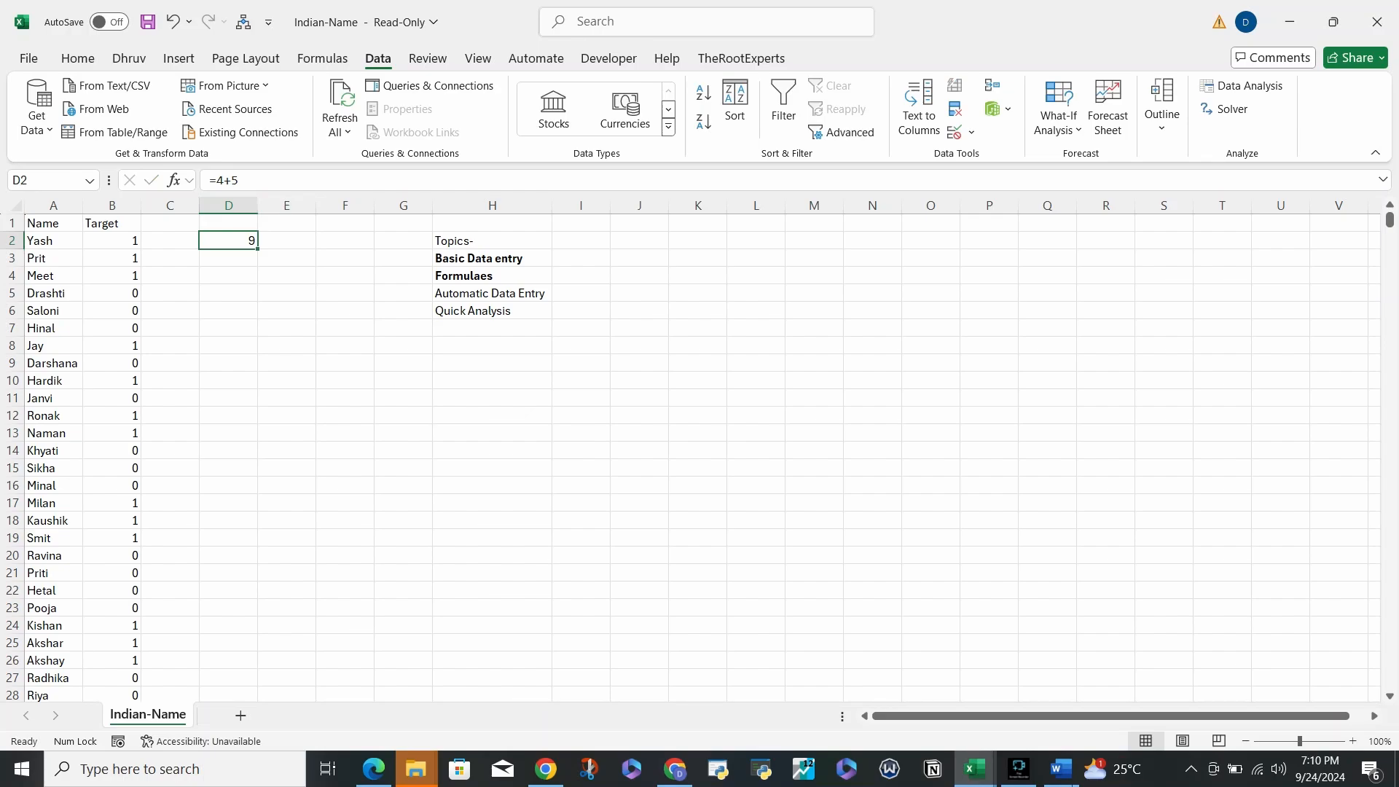
- Remove the equals sign to revert D2 to plain 4+5, then show the Home number format list
{"action": "left_click", "coordinate": [228, 259]}
{"action": "left_click", "coordinate": [228, 241]}
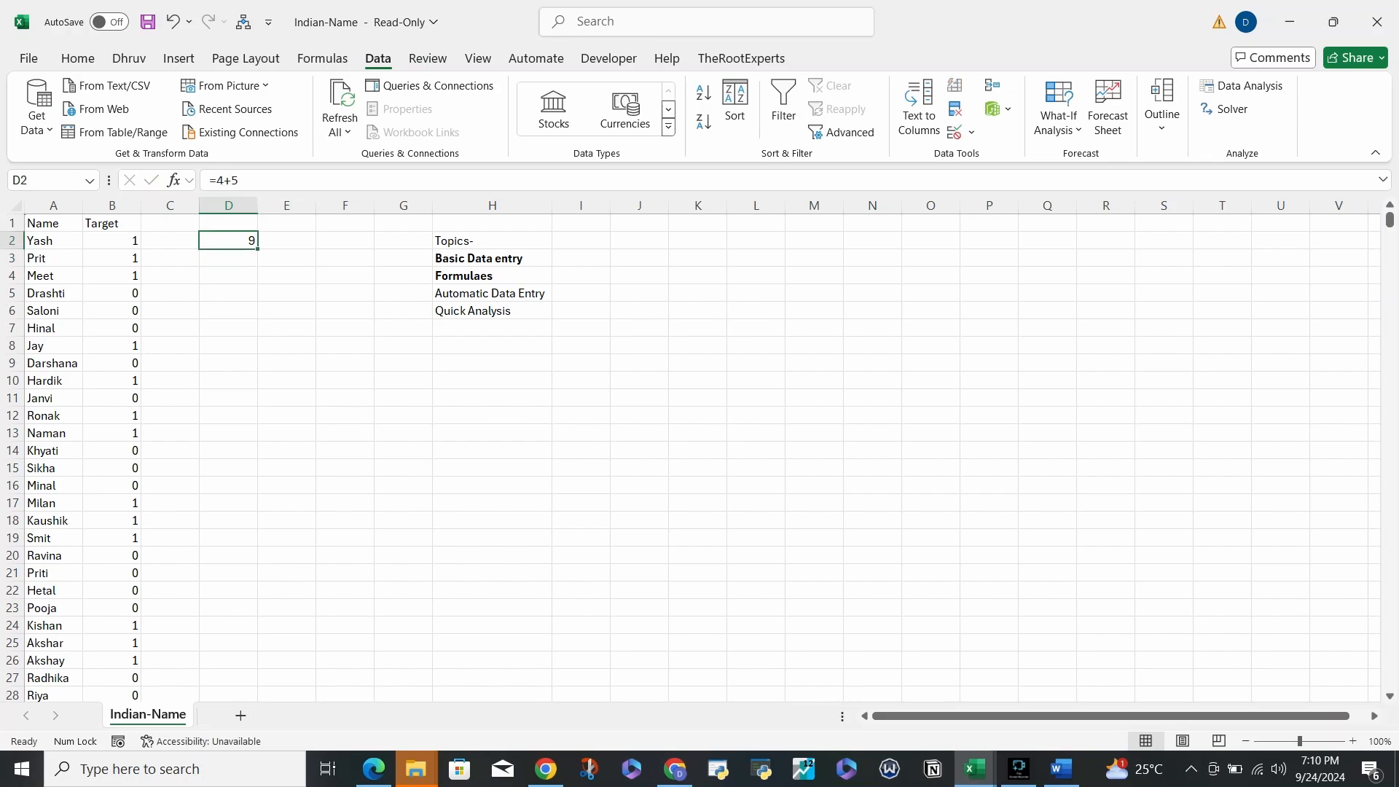
{"action": "left_click", "coordinate": [216, 180]}
{"action": "key", "text": "BackSpace"}
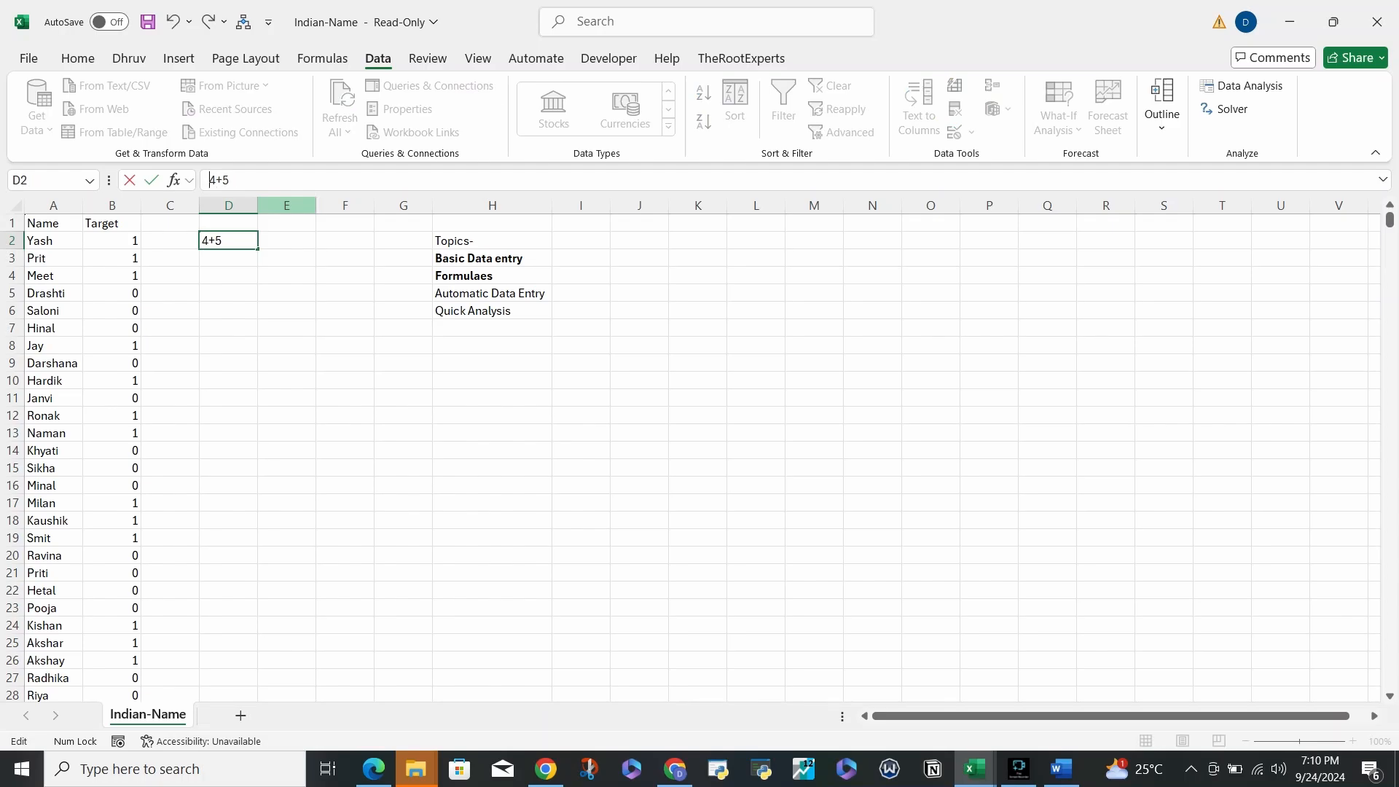
{"action": "key", "text": "Return"}
{"action": "key", "text": "Up"}
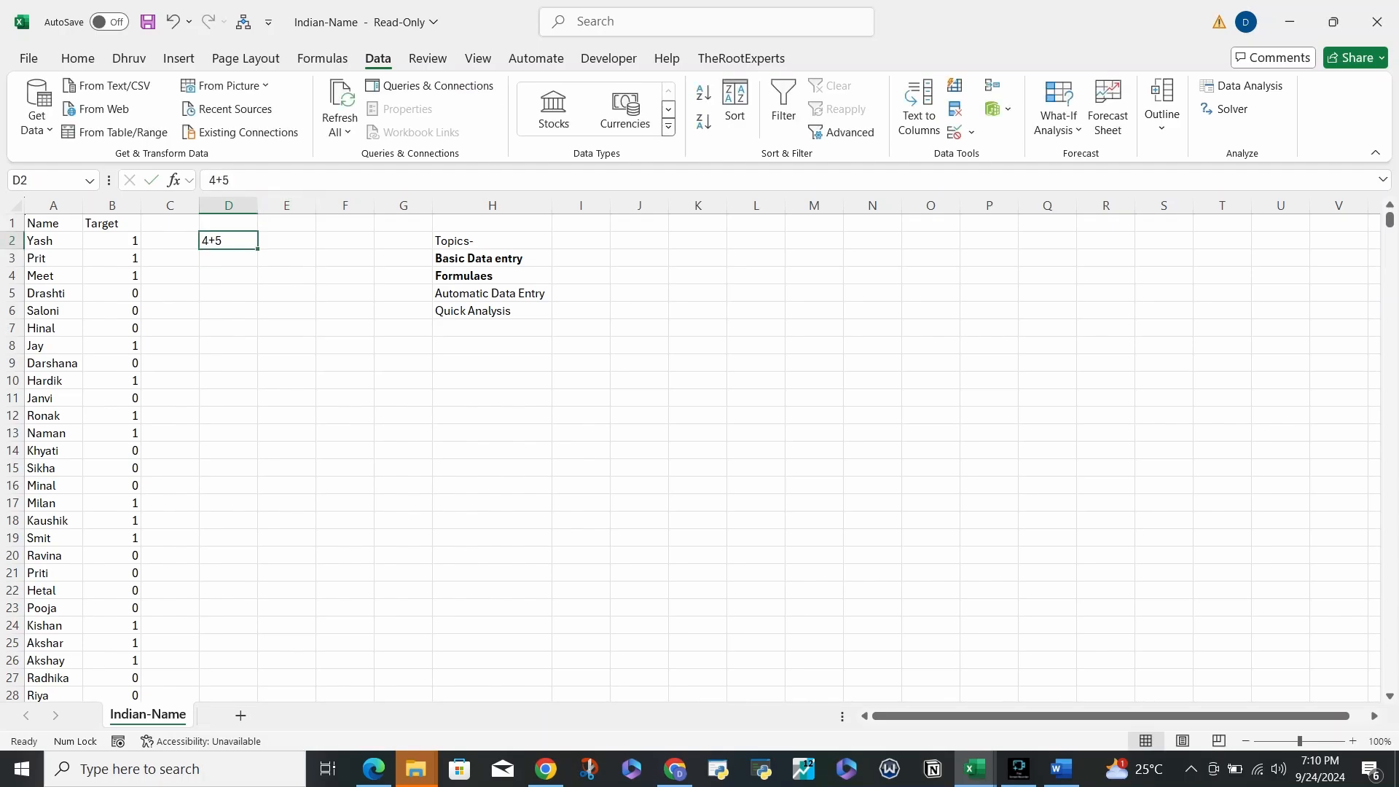
{"action": "left_click", "coordinate": [77, 58]}
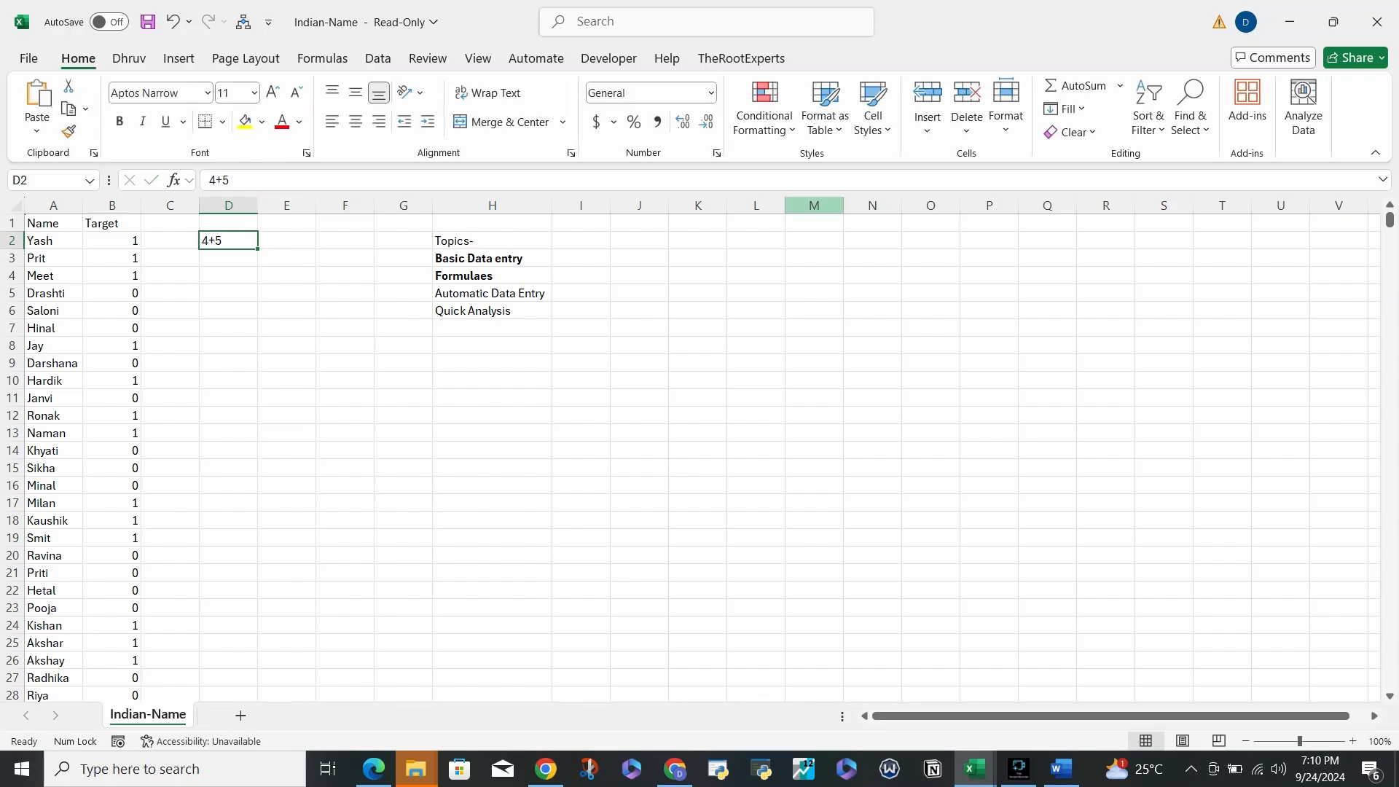
{"action": "left_click", "coordinate": [710, 93]}
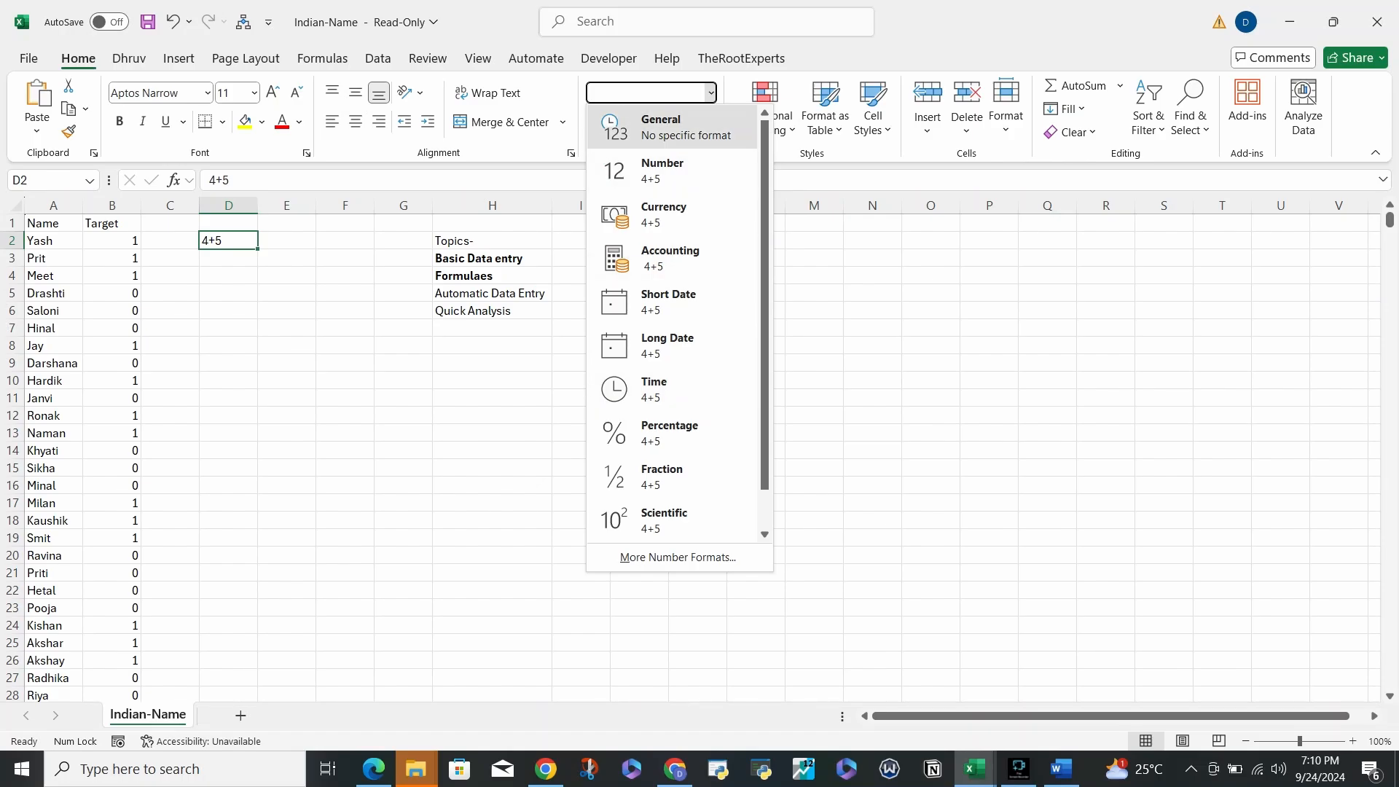
- Apply the Number format to cell D2 from the Number Format list
{"action": "left_click", "coordinate": [672, 127]}
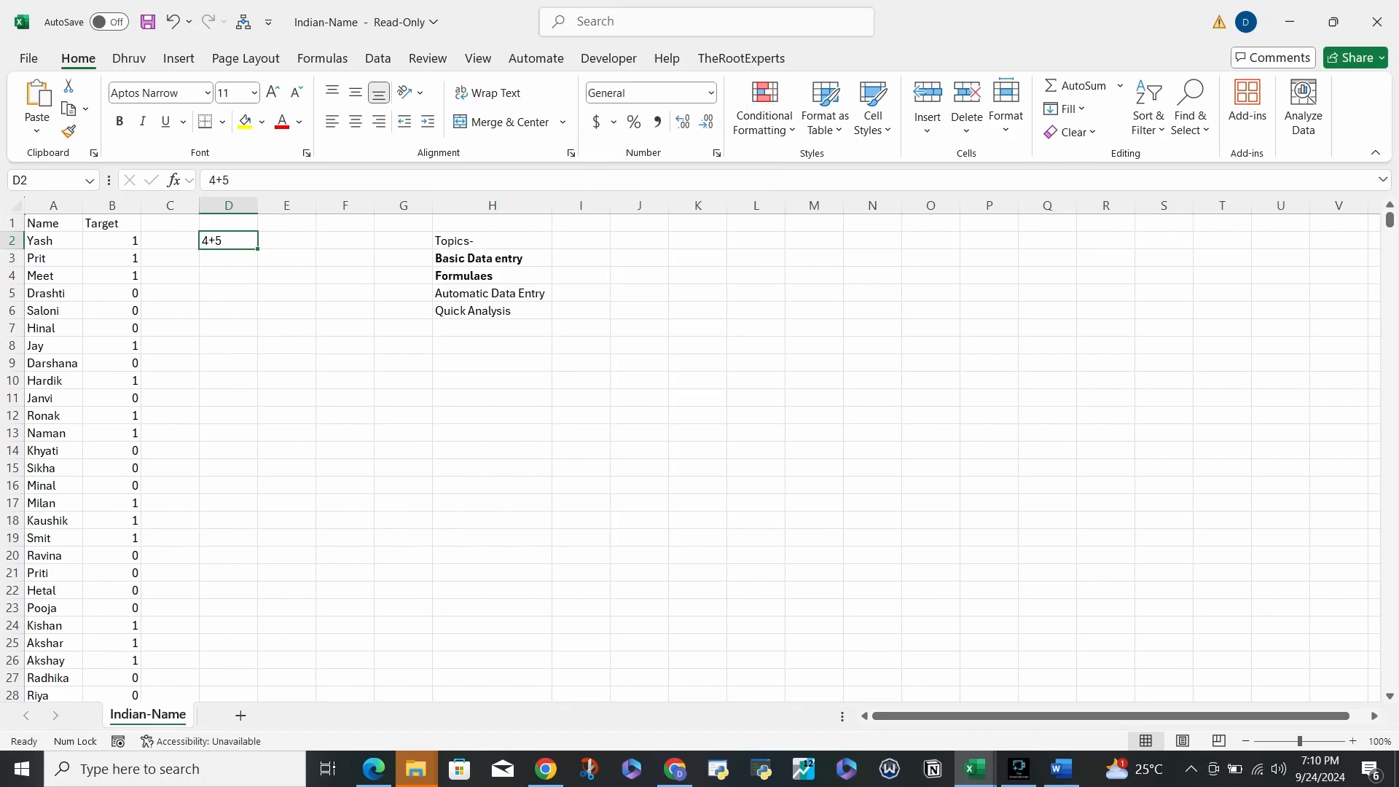
{"action": "left_click", "coordinate": [711, 94]}
{"action": "left_click", "coordinate": [672, 171]}
{"action": "left_click", "coordinate": [711, 93]}
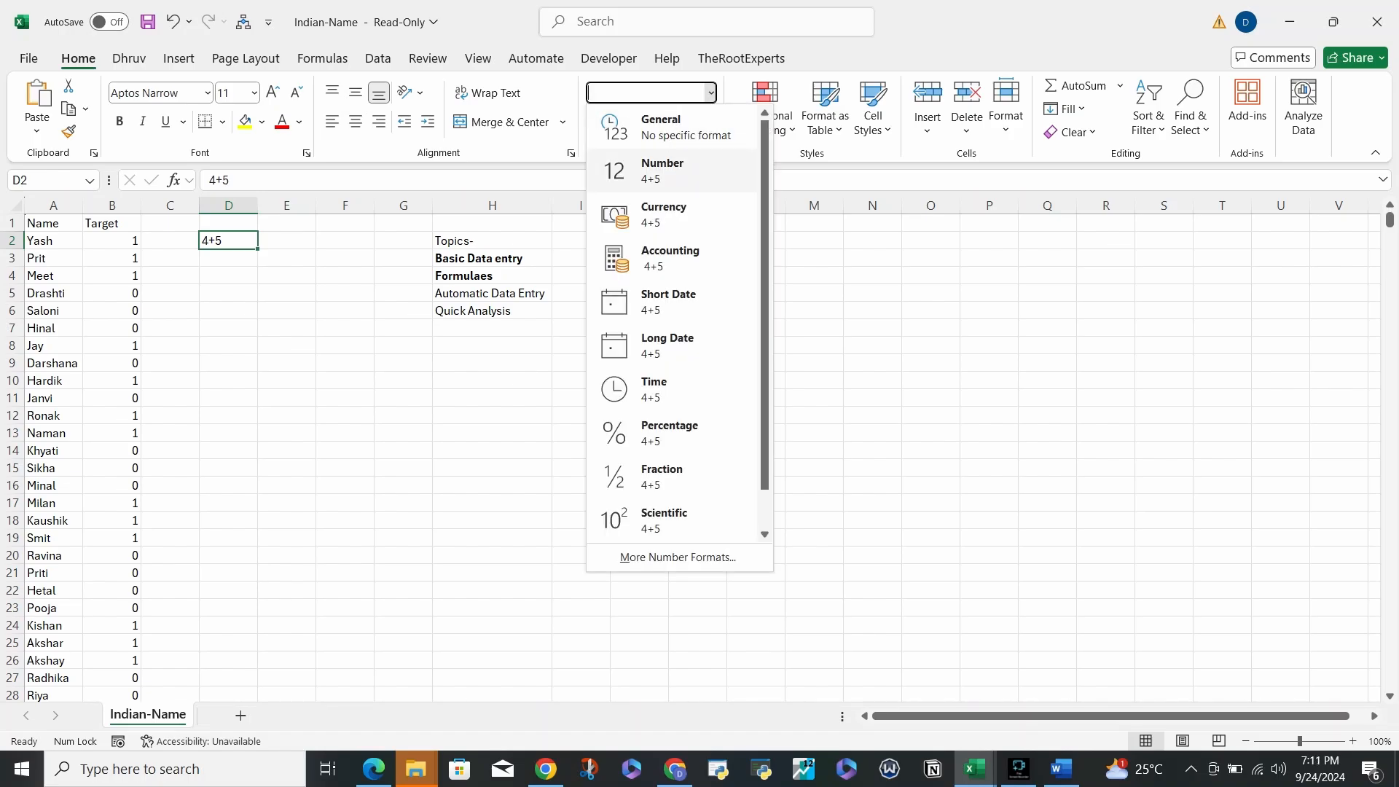
{"action": "left_click", "coordinate": [672, 170]}
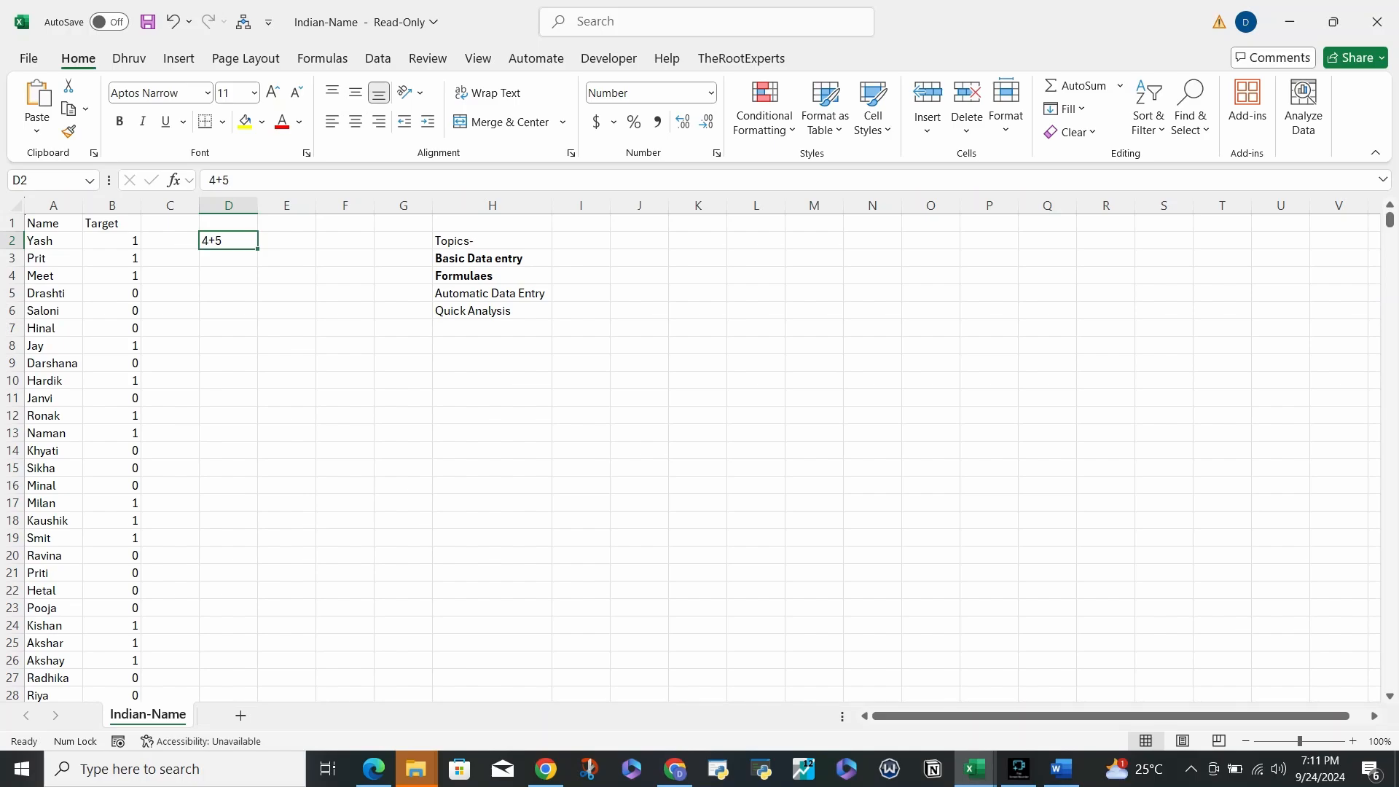
- Widen column H, select the Target values and column A names, then go back to D2
{"action": "left_click_drag", "start_coordinate": [551, 205], "coordinate": [592, 205]}
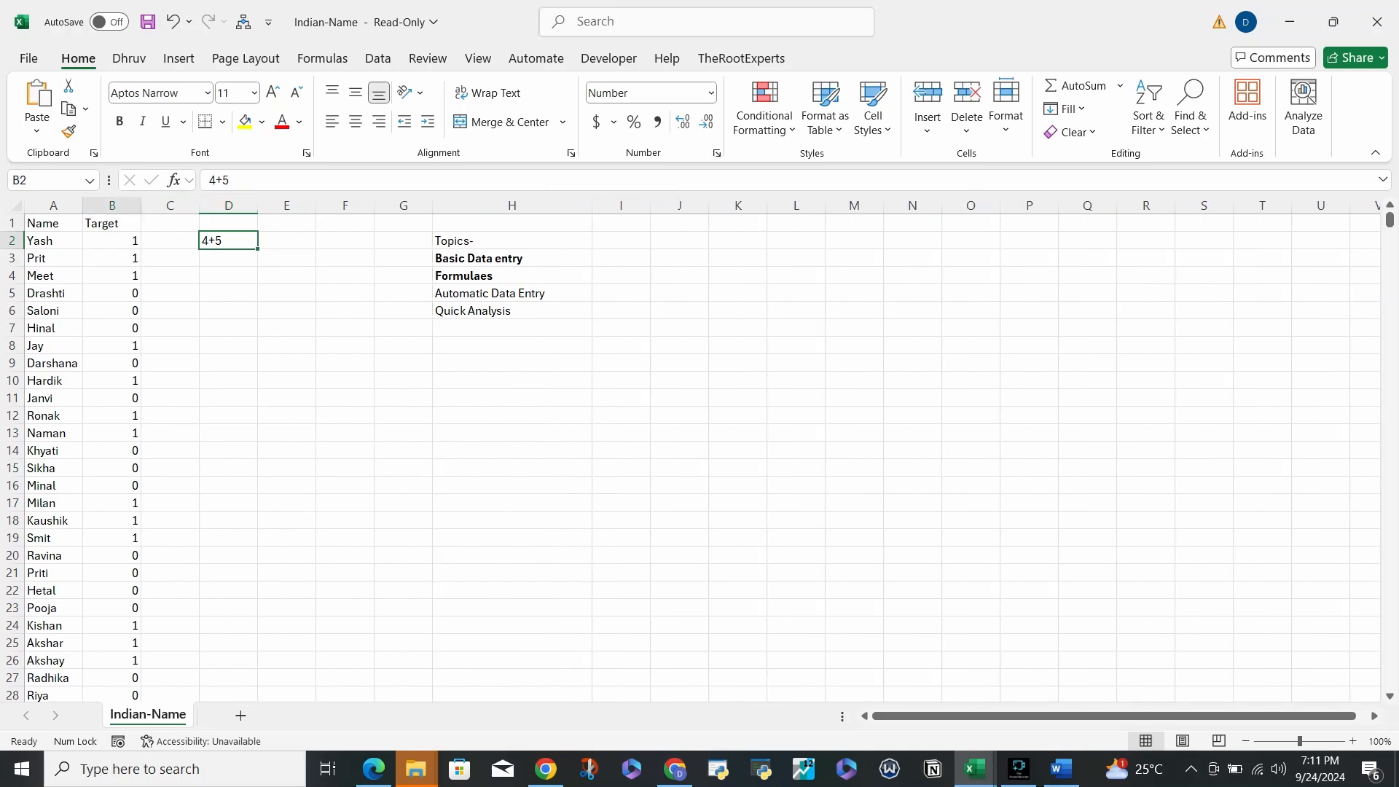
{"action": "left_click_drag", "start_coordinate": [112, 241], "coordinate": [112, 556]}
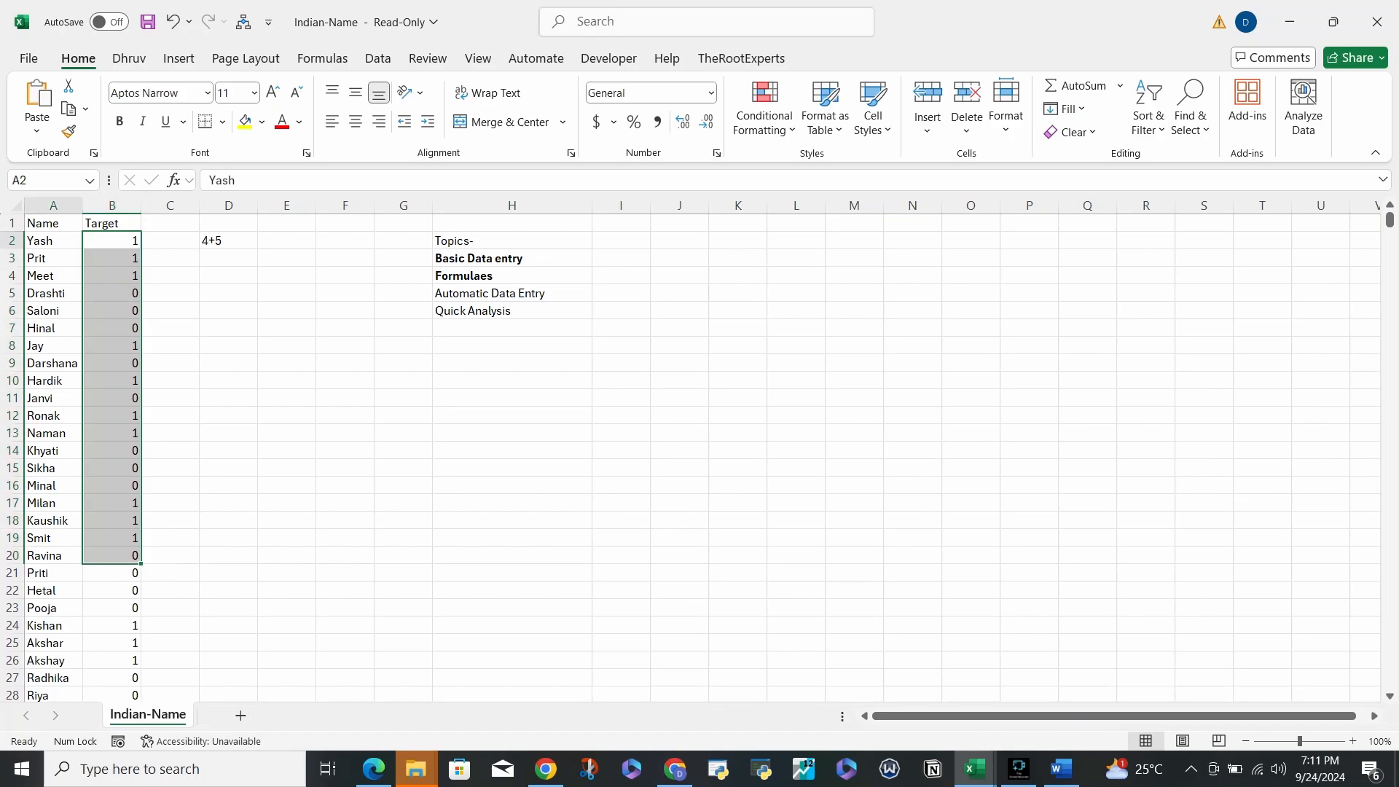
{"action": "left_click_drag", "start_coordinate": [53, 241], "coordinate": [53, 538]}
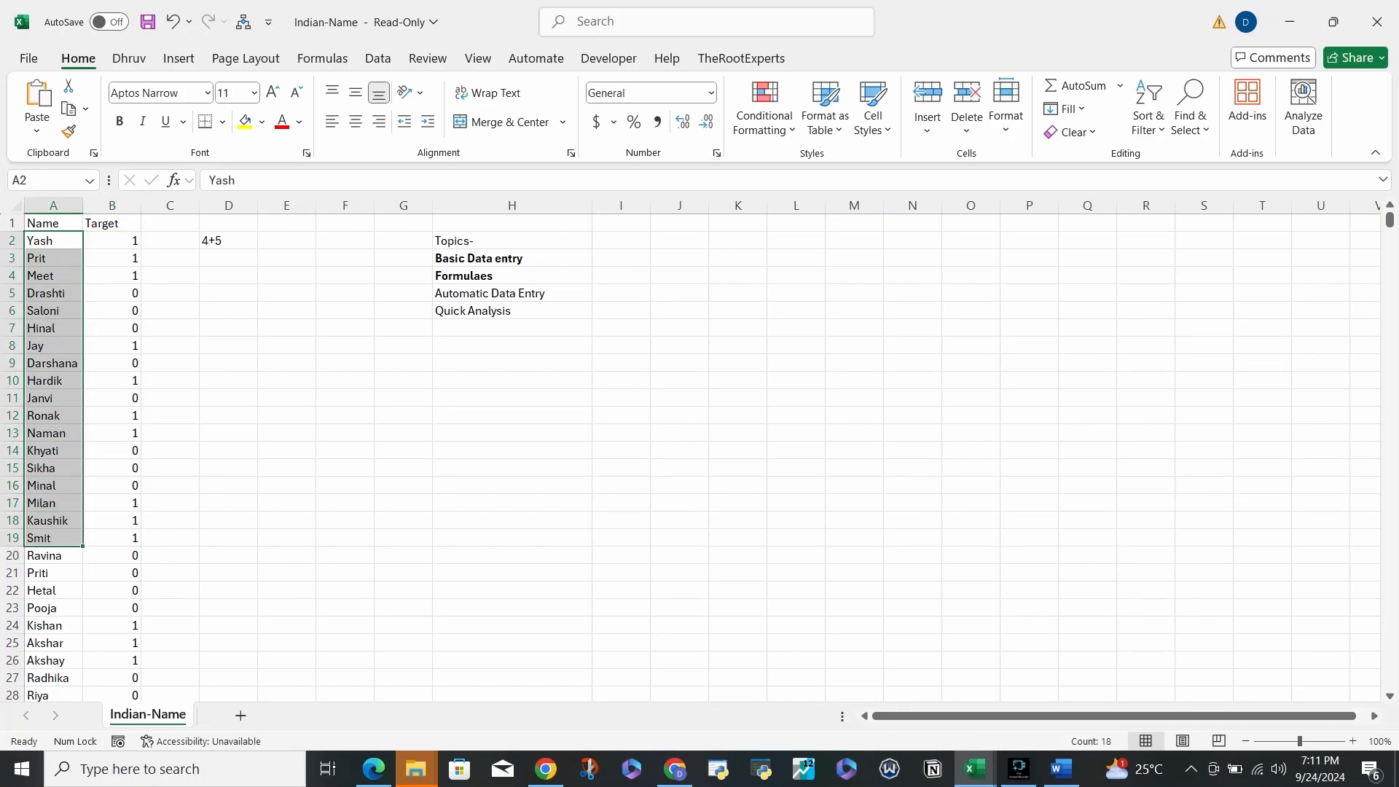
{"action": "left_click", "coordinate": [228, 241]}
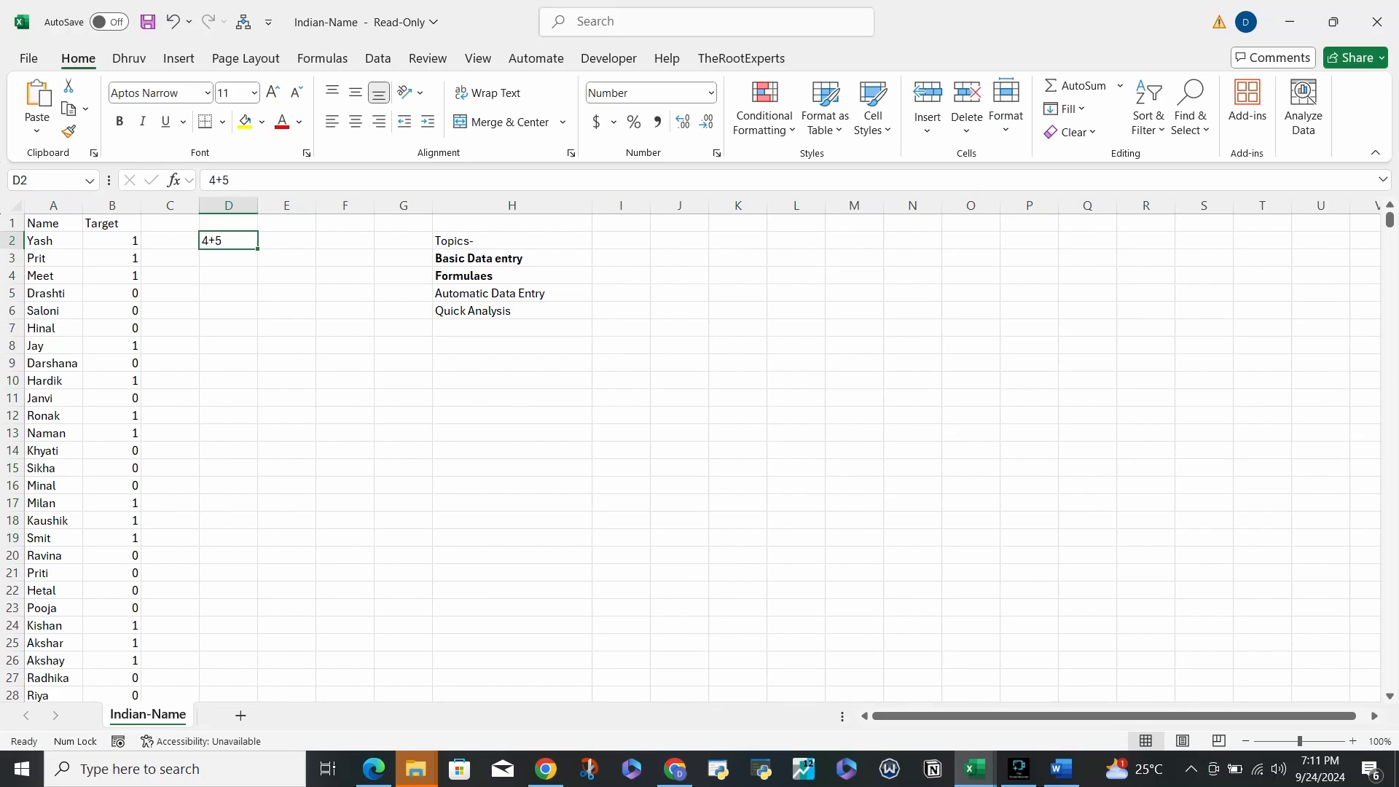
- Enter =4+5 in D2 and decrease decimals so it displays 9 instead of 9.00
{"action": "key", "text": "Right"}
{"action": "key", "text": "Right"}
{"action": "key", "text": "Right"}
{"action": "key", "text": "Right"}
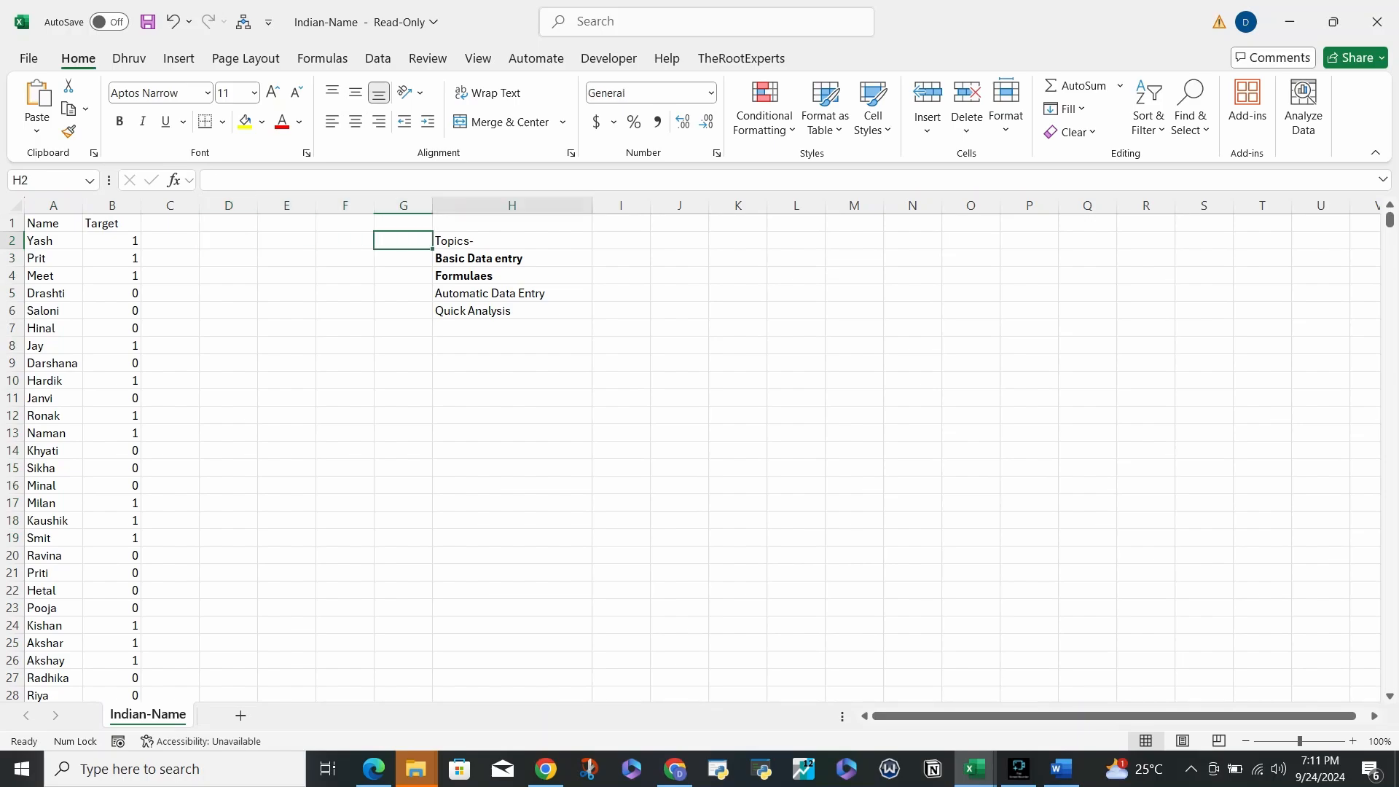
{"action": "key", "text": "Down"}
{"action": "key", "text": "Down"}
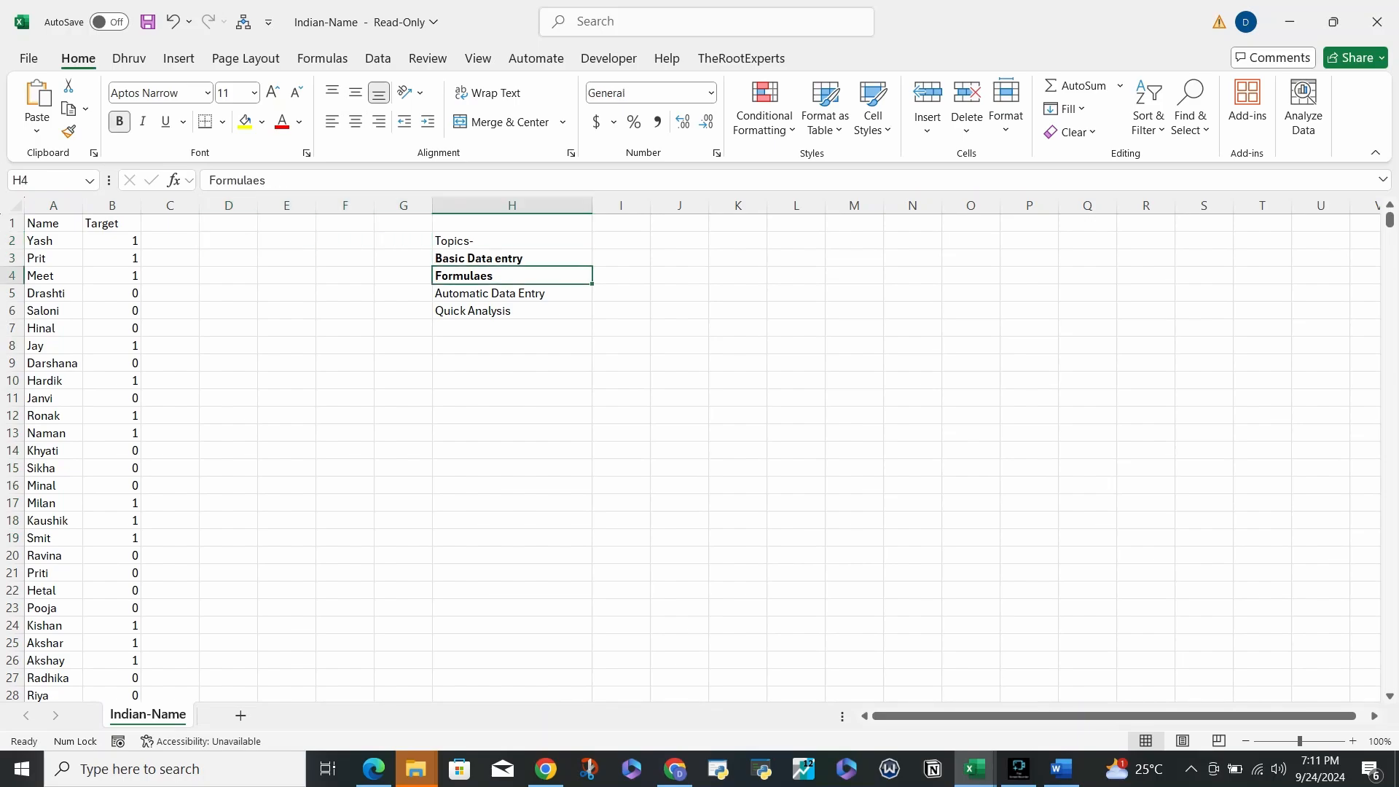
{"action": "key", "text": "Left"}
{"action": "key", "text": "Left"}
{"action": "key", "text": "Left"}
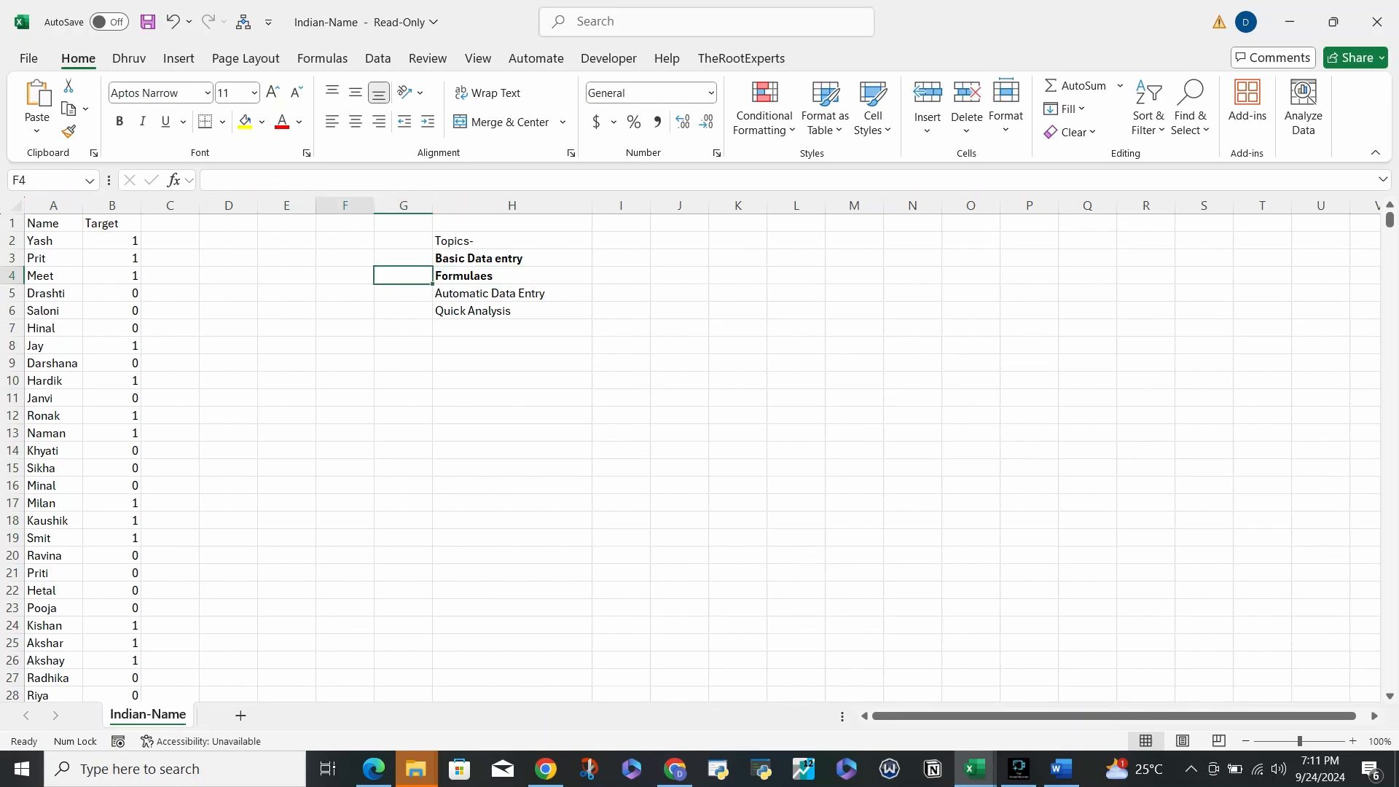
{"action": "key", "text": "Up"}
{"action": "key", "text": "Left"}
{"action": "key", "text": "Up"}
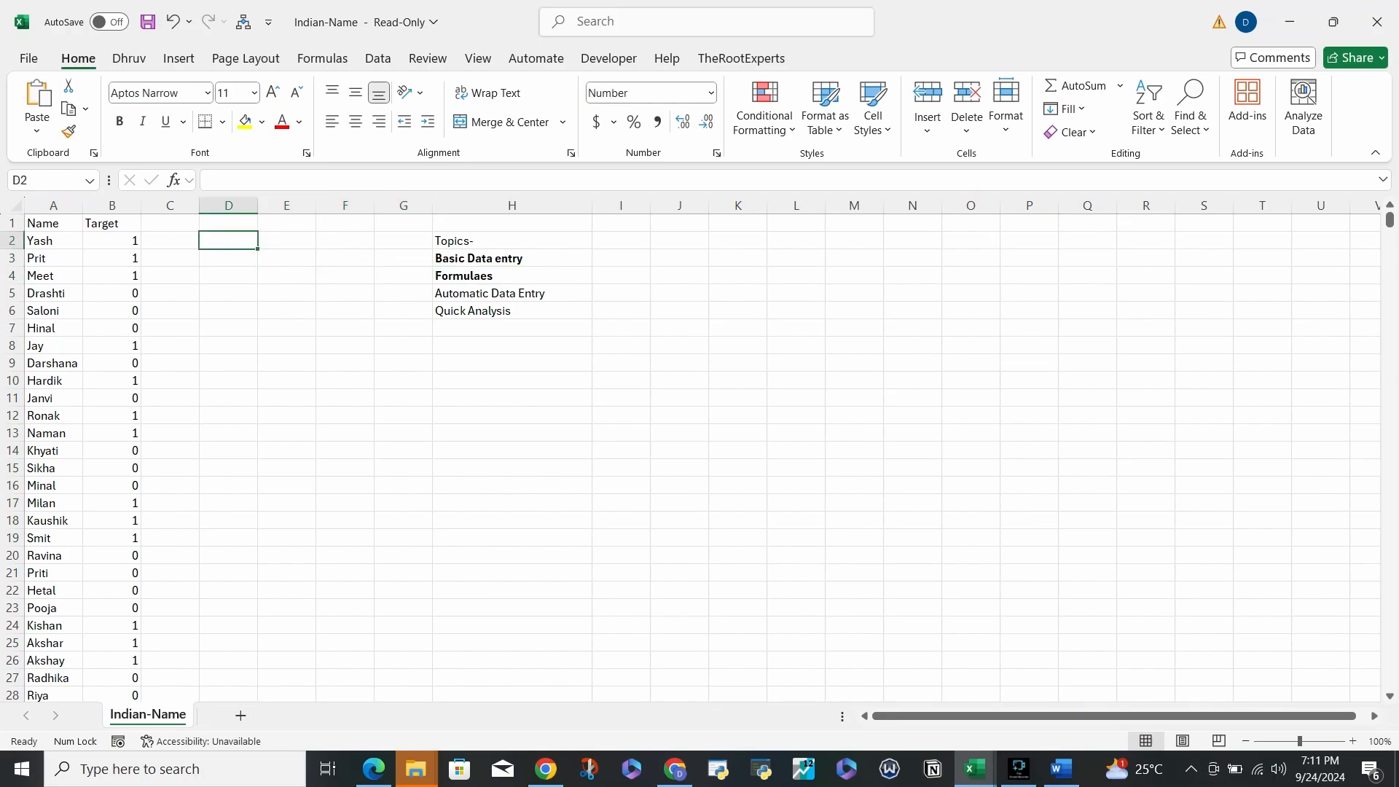
{"action": "type", "text": "="}
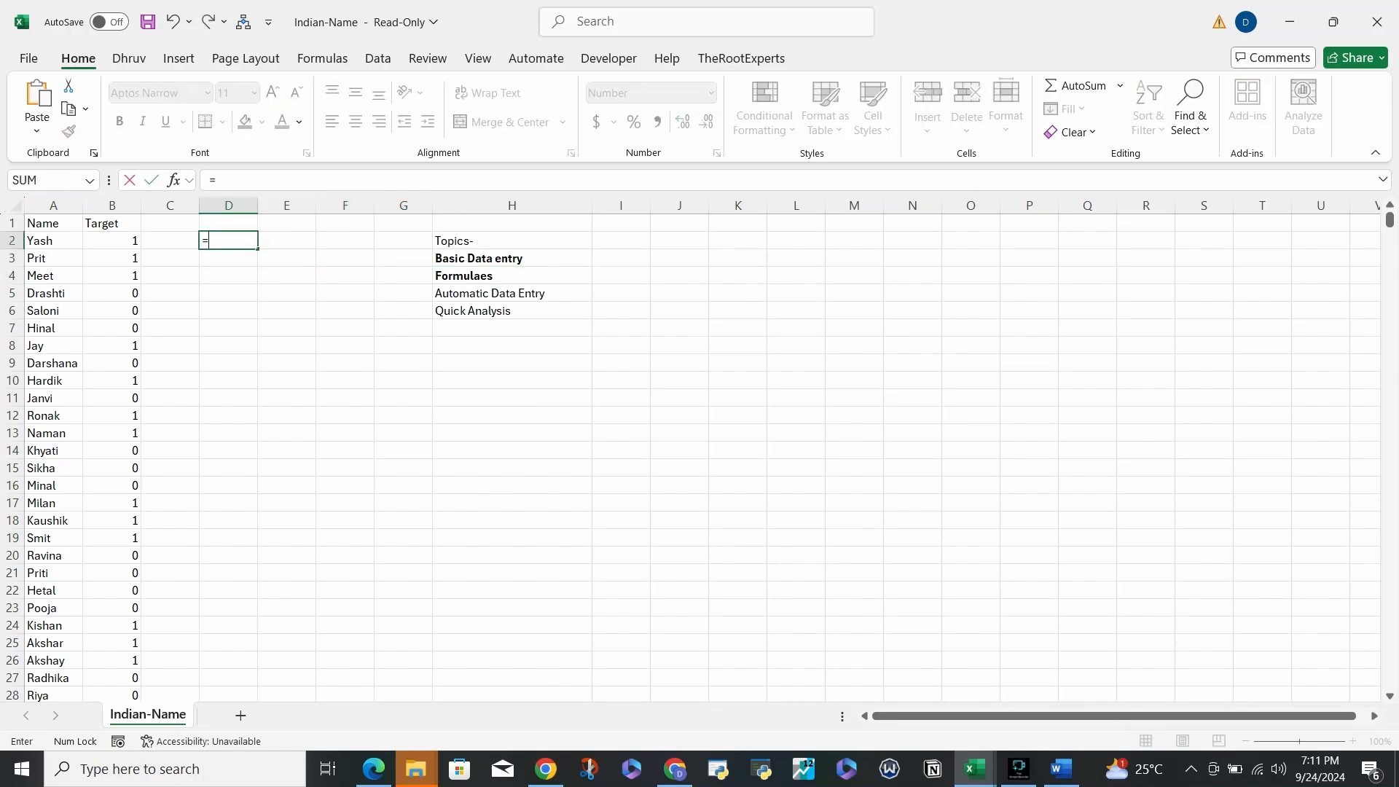
{"action": "type", "text": "4+5"}
{"action": "key", "text": "Return"}
{"action": "key", "text": "Up"}
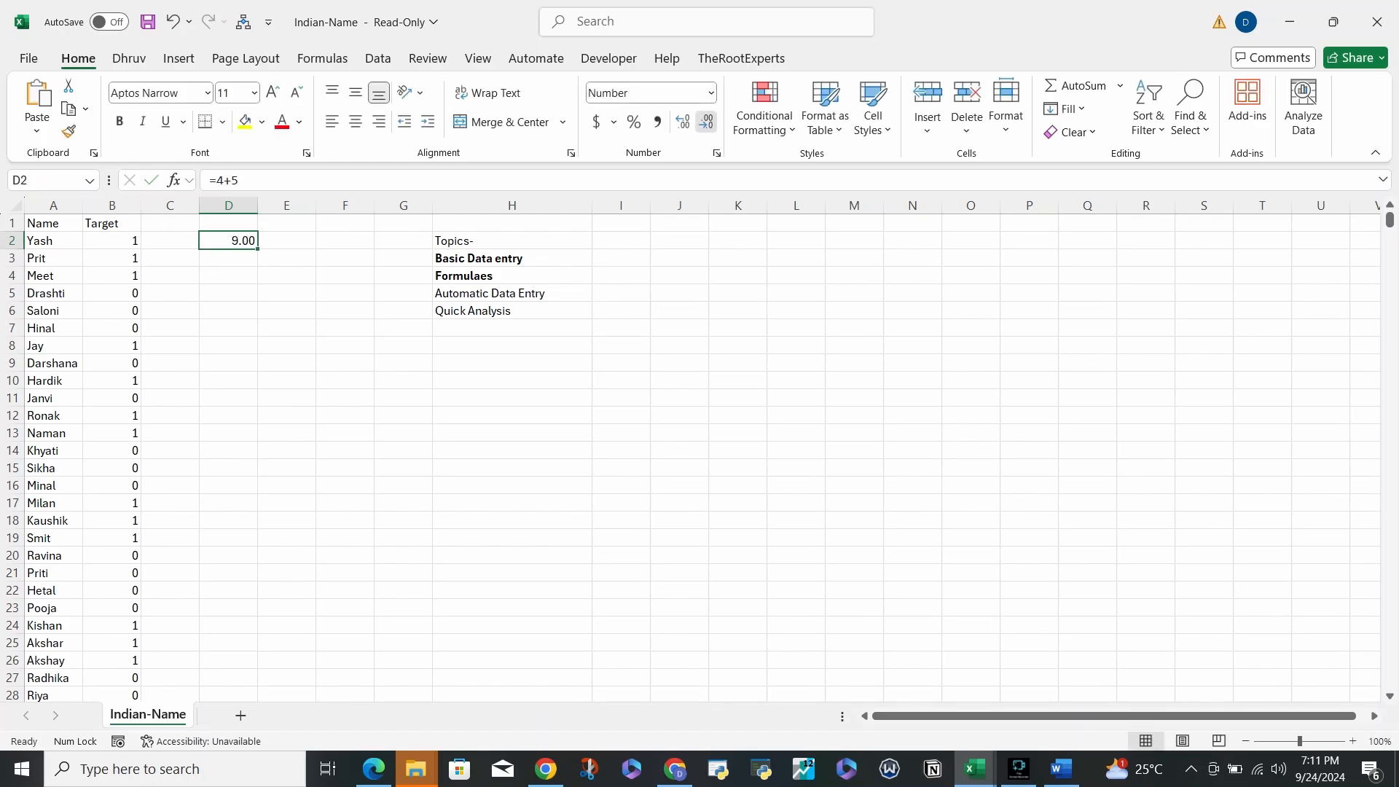
{"action": "double_click", "coordinate": [706, 121]}
{"action": "left_click", "coordinate": [241, 180]}
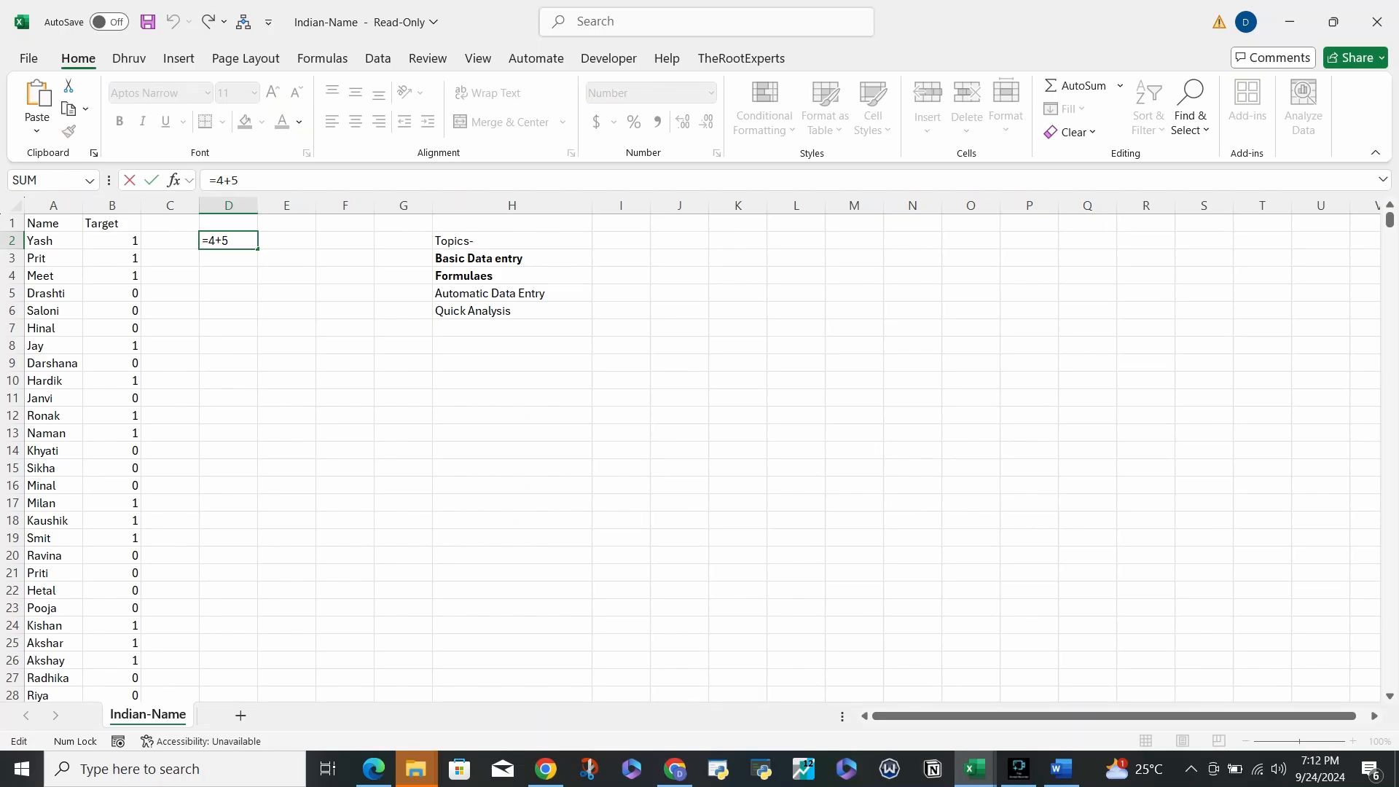
{"action": "key", "text": "Return"}
{"action": "key", "text": "Up"}
{"action": "key", "text": "Right"}
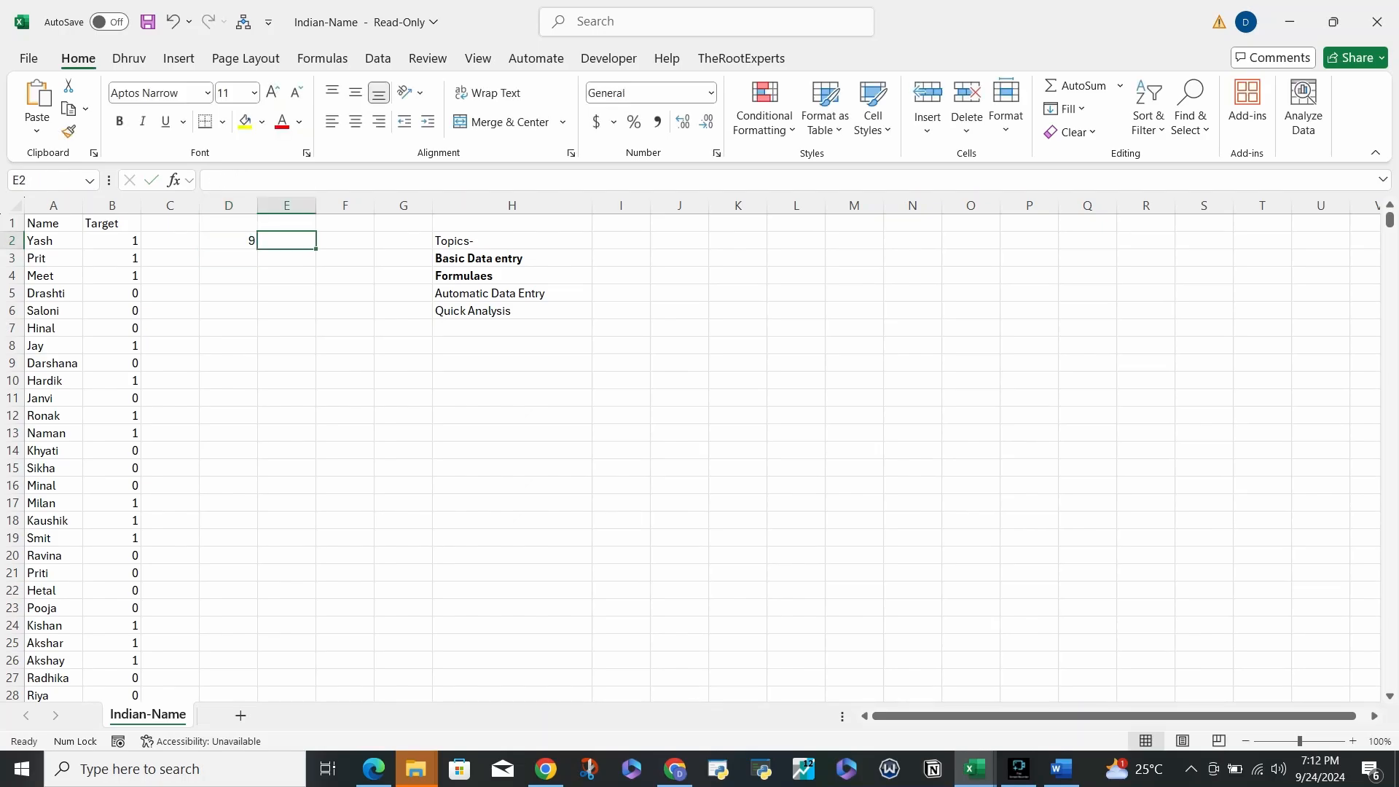
{"action": "type", "text": "'"}
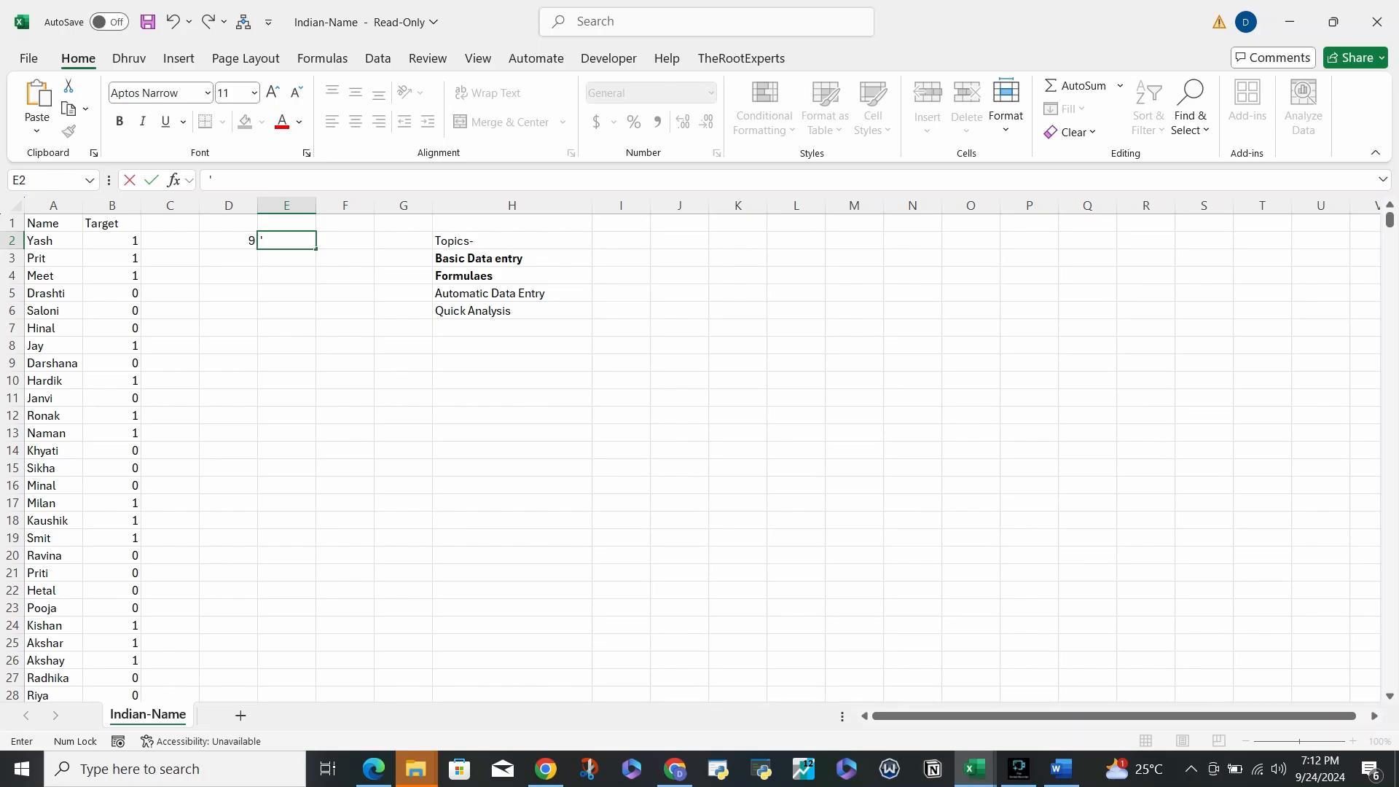
{"action": "type", "text": "=4+5"}
{"action": "key", "text": "Return"}
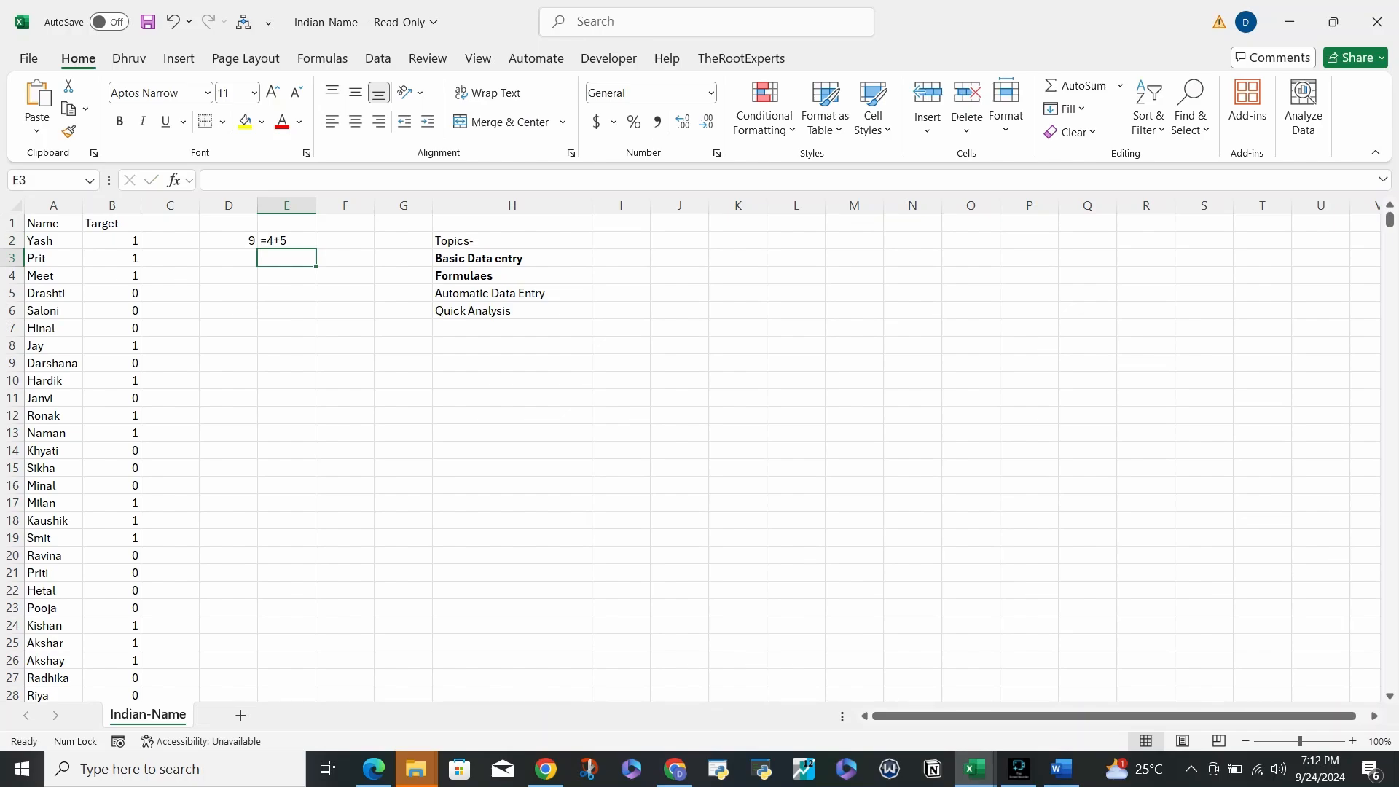
{"action": "key", "text": "Up"}
{"action": "key", "text": "Down"}
{"action": "key", "text": "Up"}
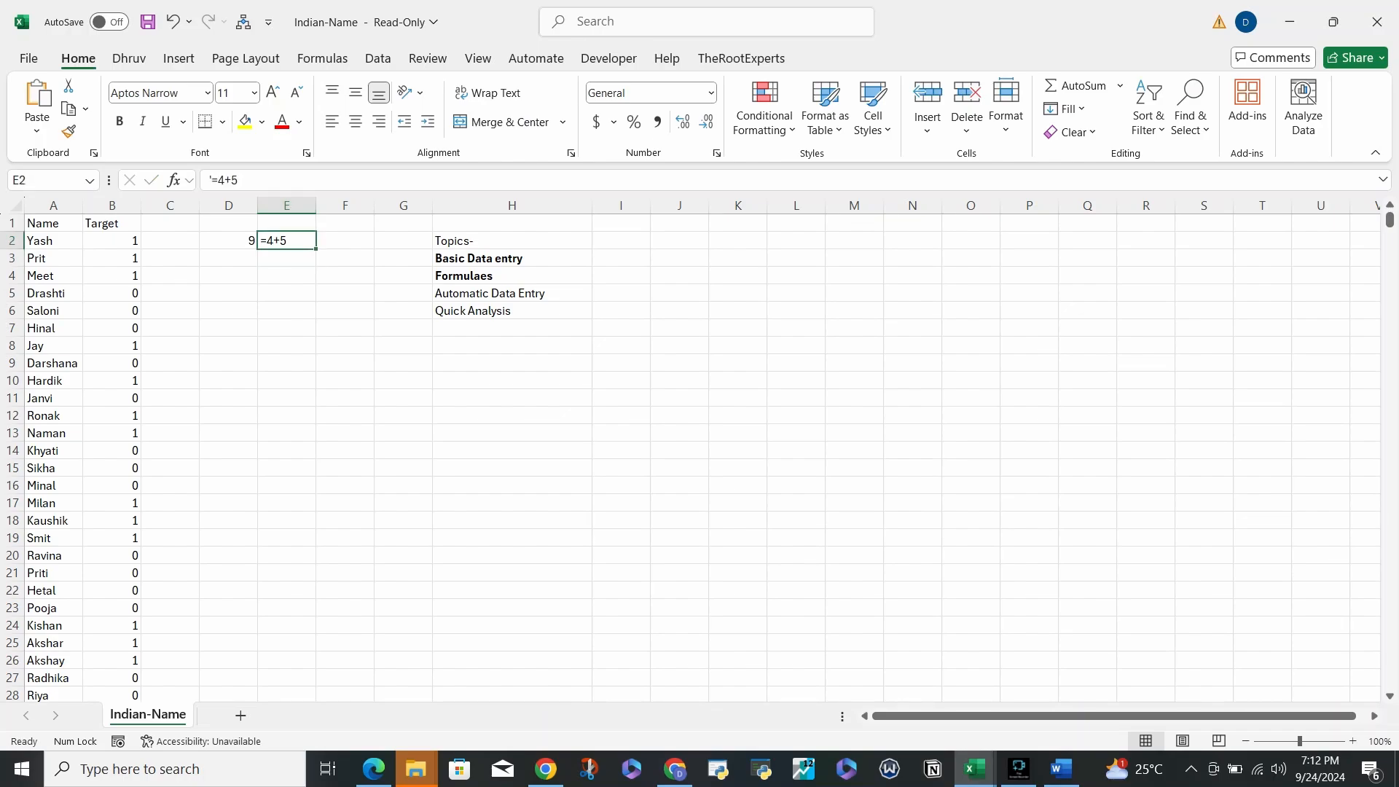
{"action": "left_click_drag", "start_coordinate": [210, 180], "coordinate": [218, 180]}
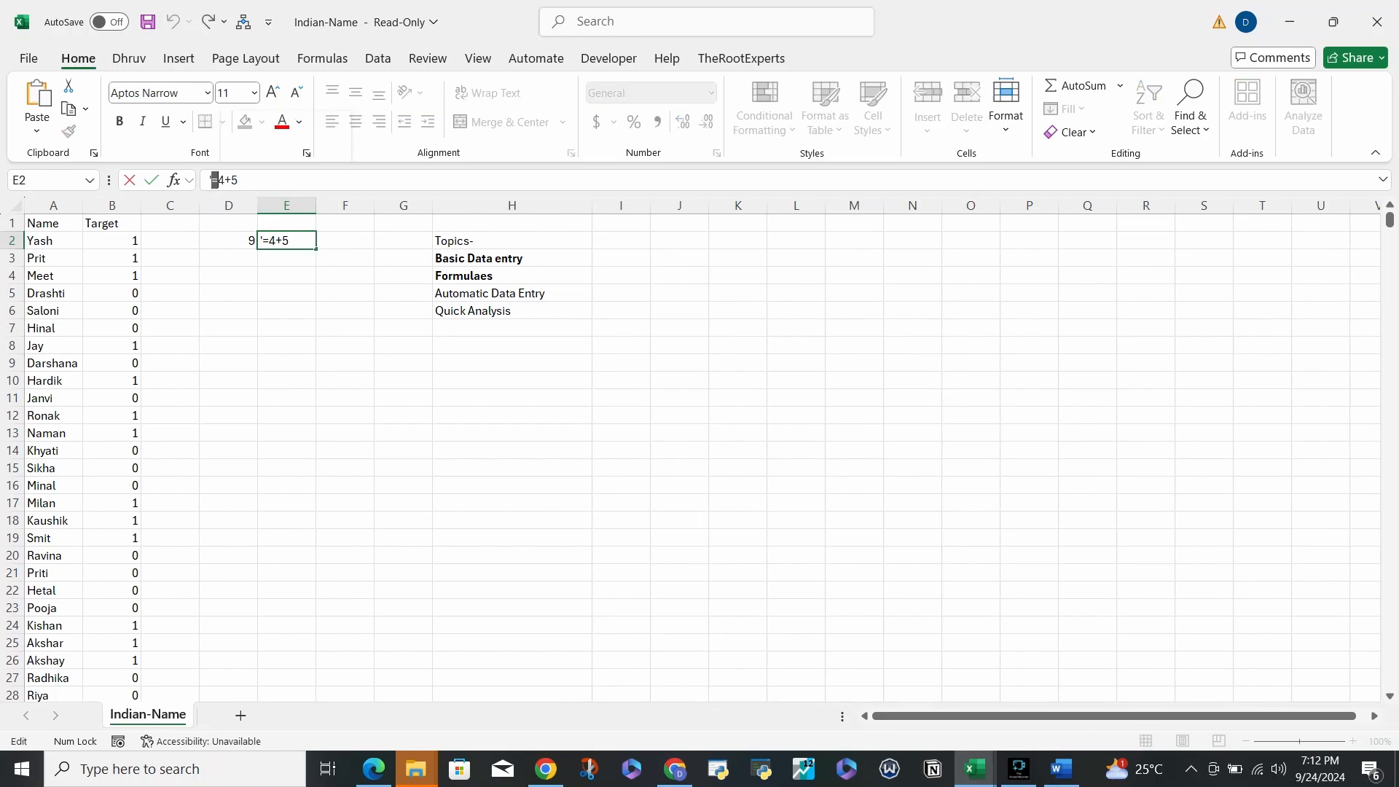
{"action": "key", "text": "Return"}
{"action": "key", "text": "Up"}
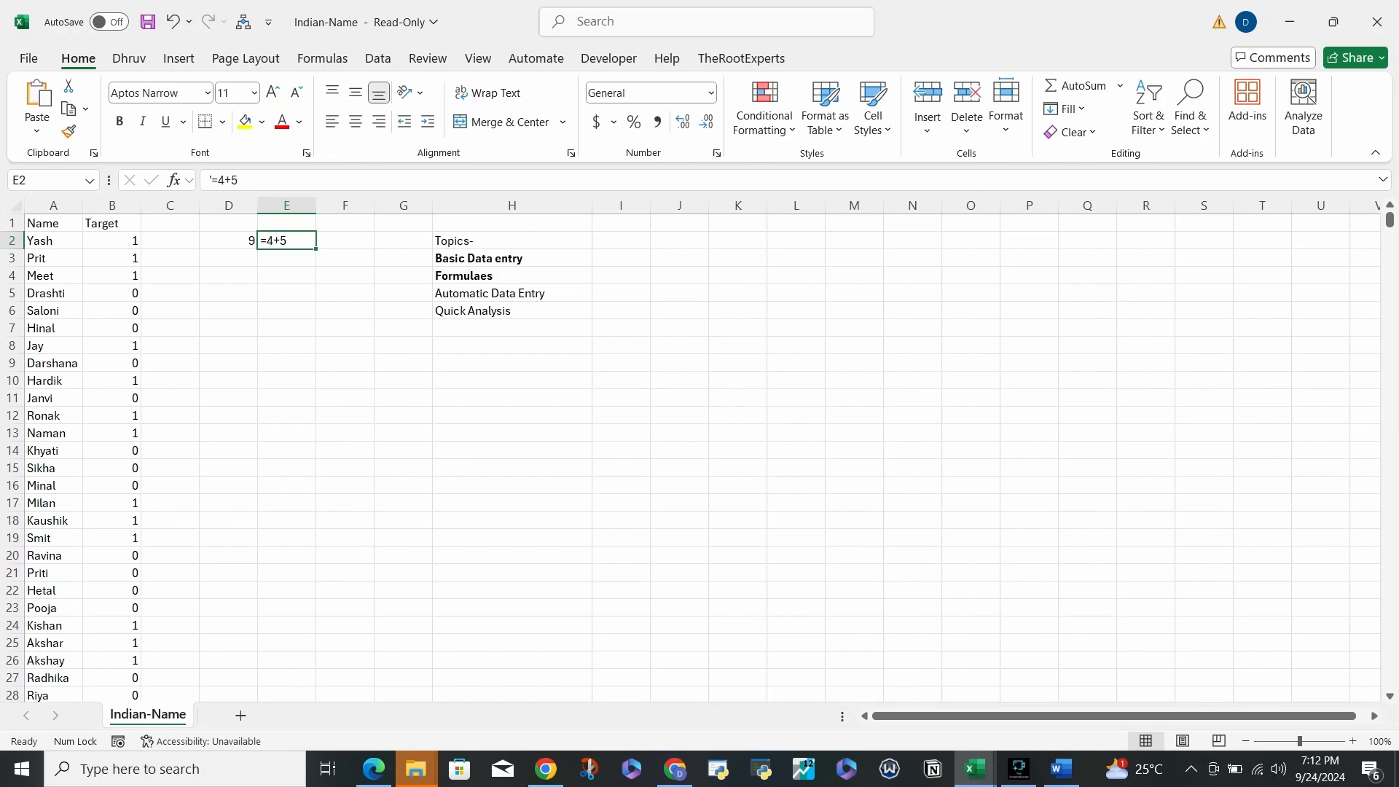
{"action": "key", "text": "Delete"}
- Delete the =4+5 result from D2, widen column A, and select A2
{"action": "left_click", "coordinate": [512, 294]}
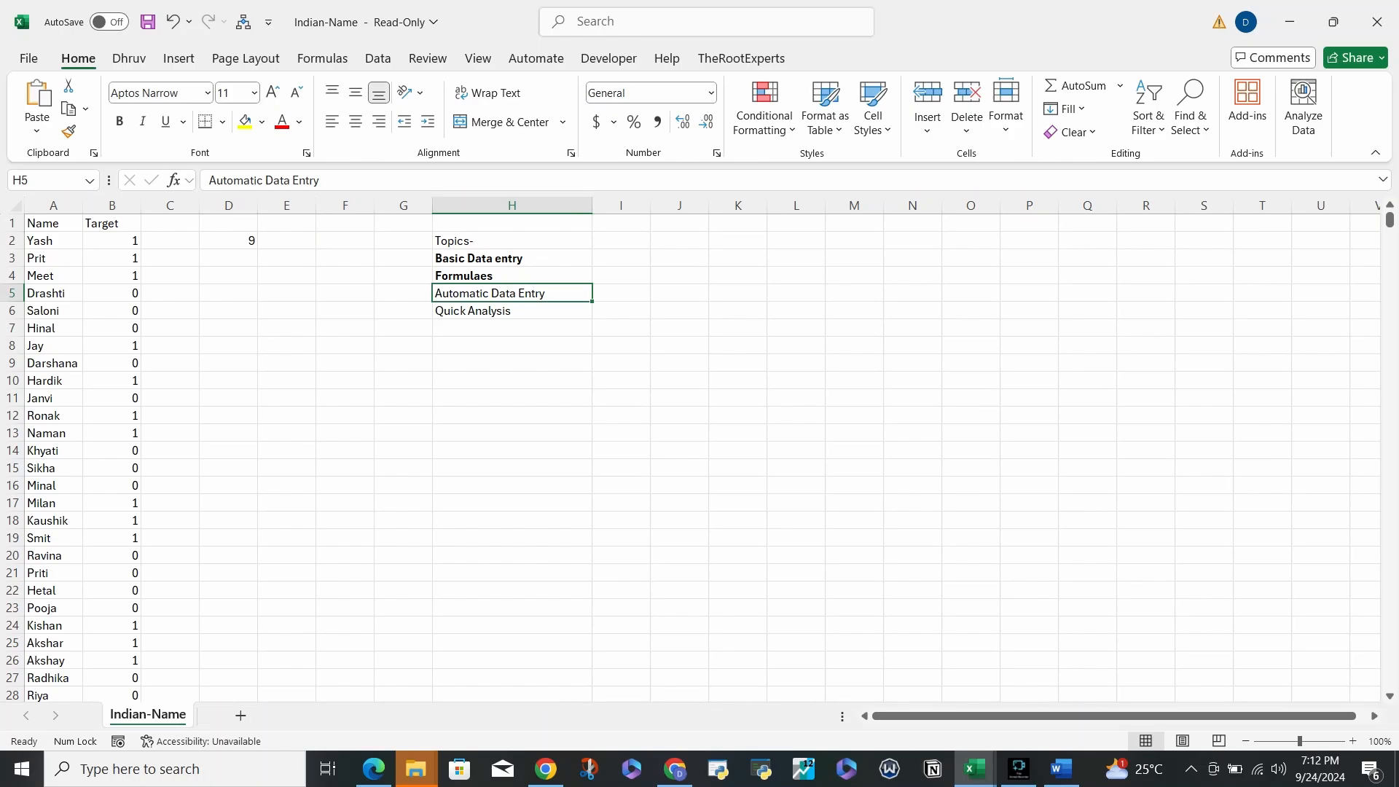
{"action": "left_click", "coordinate": [228, 241]}
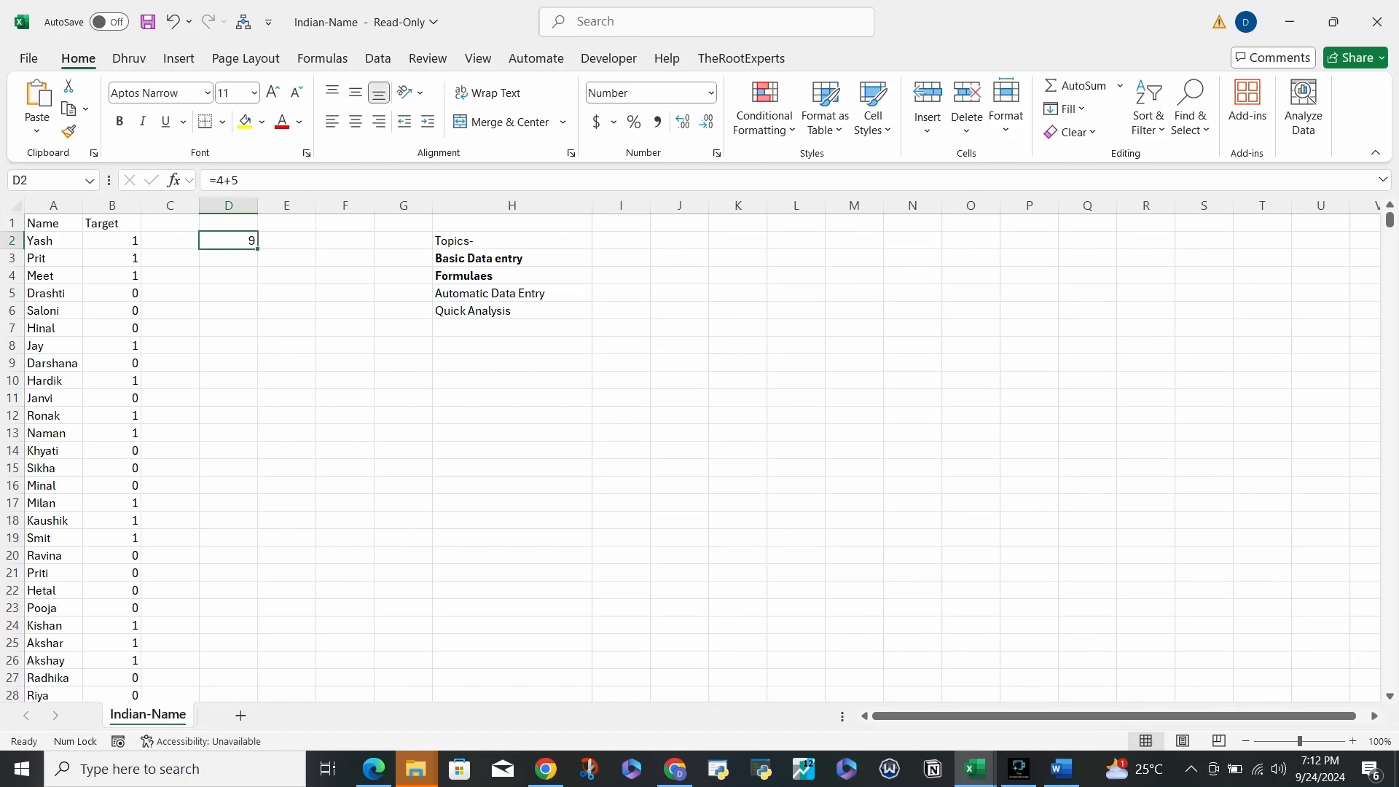
{"action": "key", "text": "Delete"}
{"action": "left_click_drag", "start_coordinate": [82, 206], "coordinate": [161, 206]}
{"action": "left_click", "coordinate": [59, 240]}
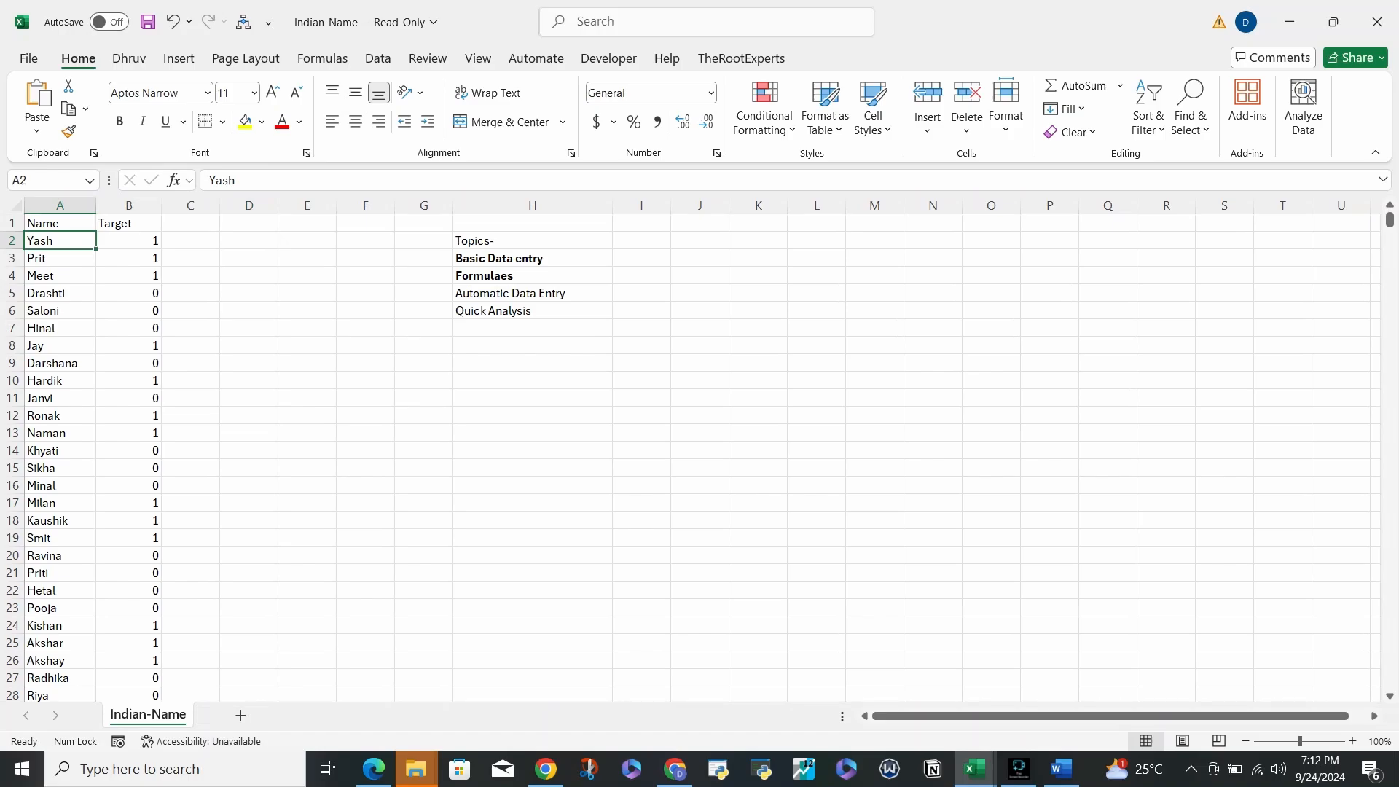
- Freeze the top row with Alt, W, F, R and scroll to check it stays fixed
{"action": "key", "text": "alt"}
{"action": "key", "text": "w"}
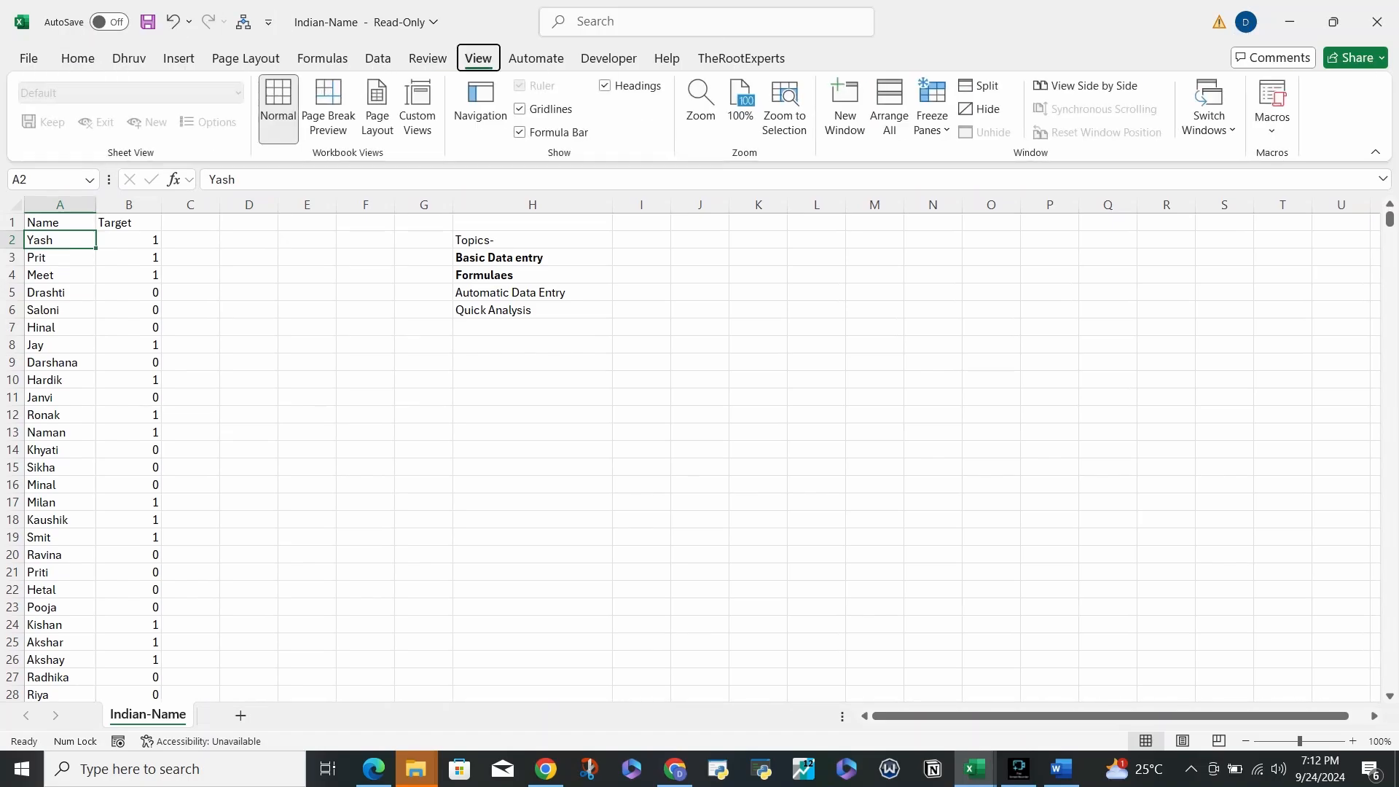
{"action": "key", "text": "f"}
{"action": "key", "text": "r"}
{"action": "scroll", "coordinate": [700, 466], "scroll_direction": "down", "scroll_amount": 8}
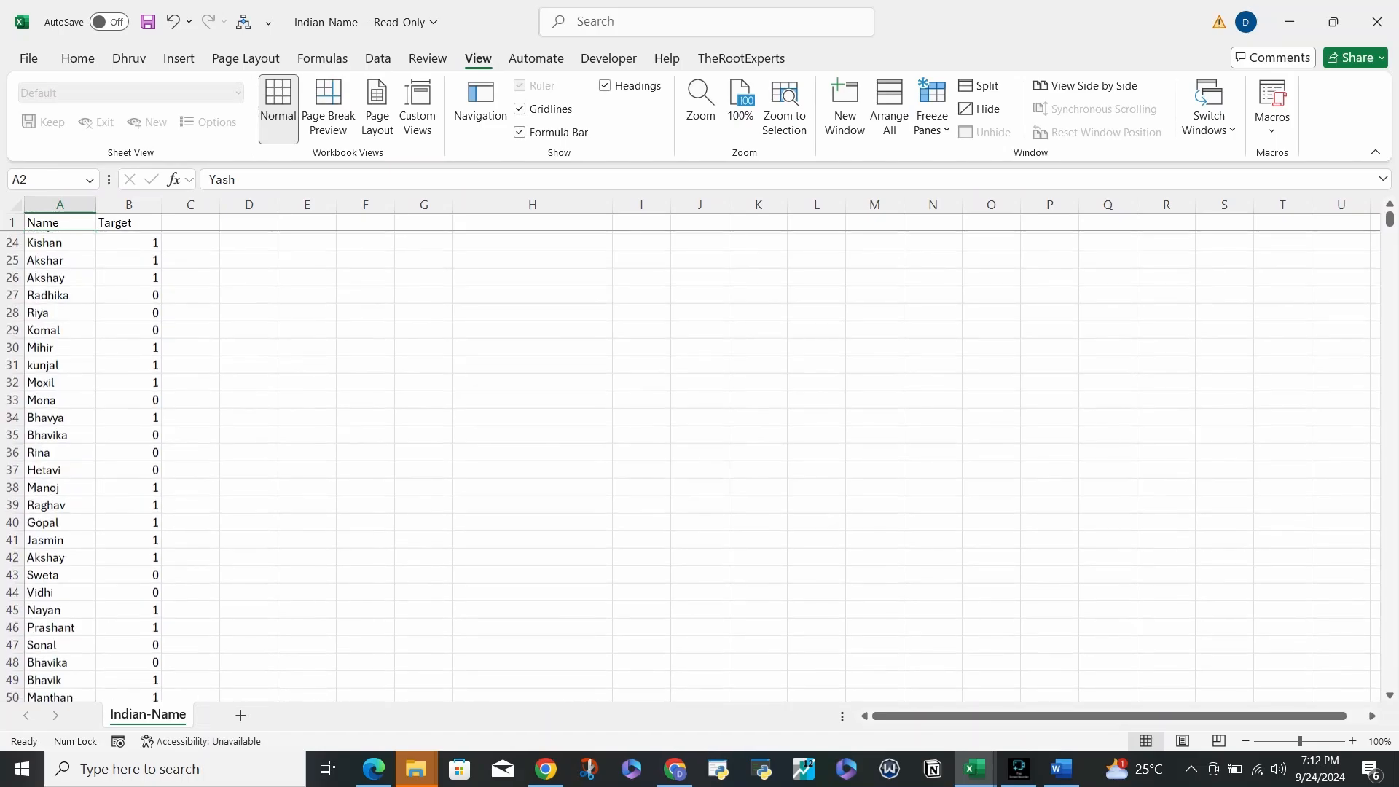
{"action": "scroll", "coordinate": [700, 466], "scroll_direction": "up", "scroll_amount": 8}
- Bold the Name and Target headers in A1:B1, then return to the first entry in column A
{"action": "left_click", "coordinate": [60, 223]}
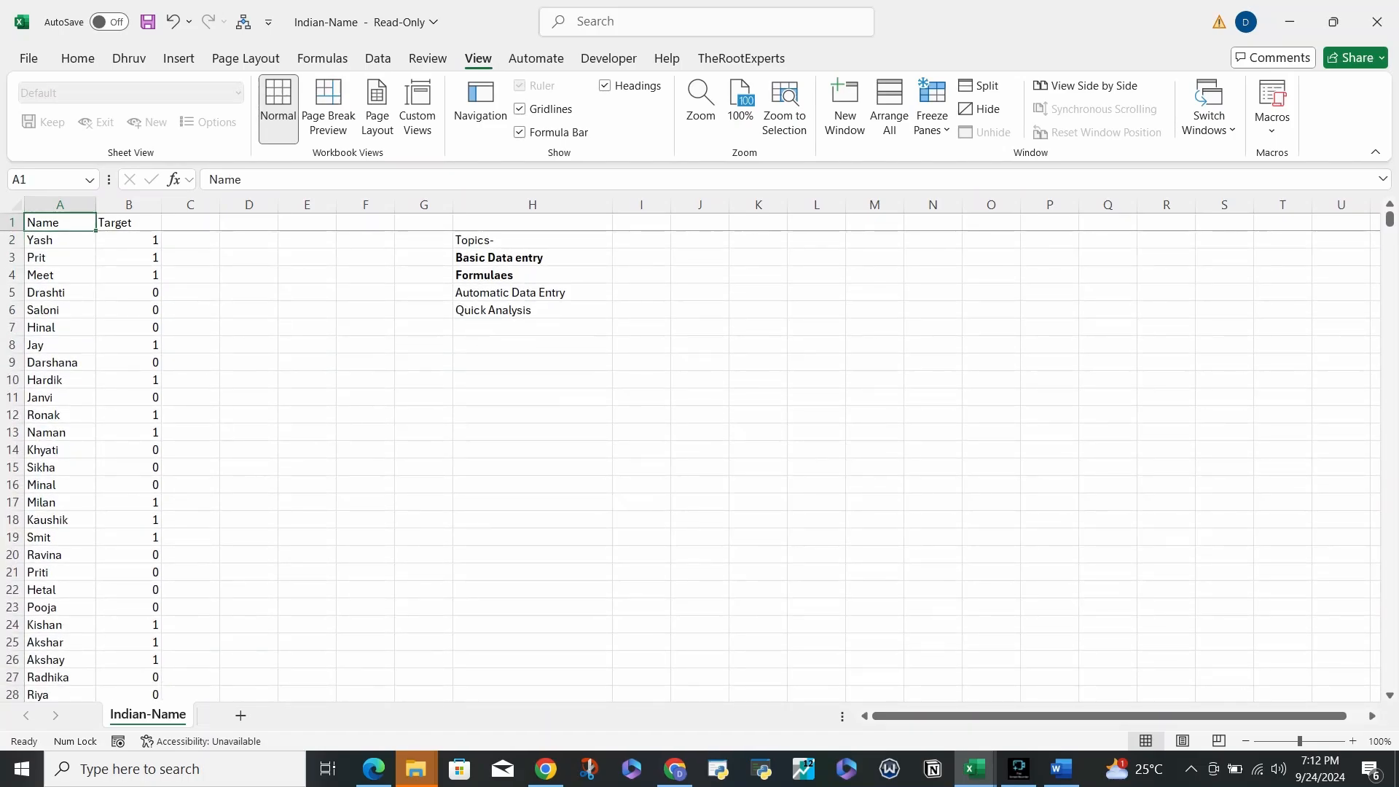
{"action": "key", "text": "shift+Right"}
{"action": "key", "text": "ctrl+b"}
{"action": "key", "text": "Right"}
{"action": "key", "text": "Right"}
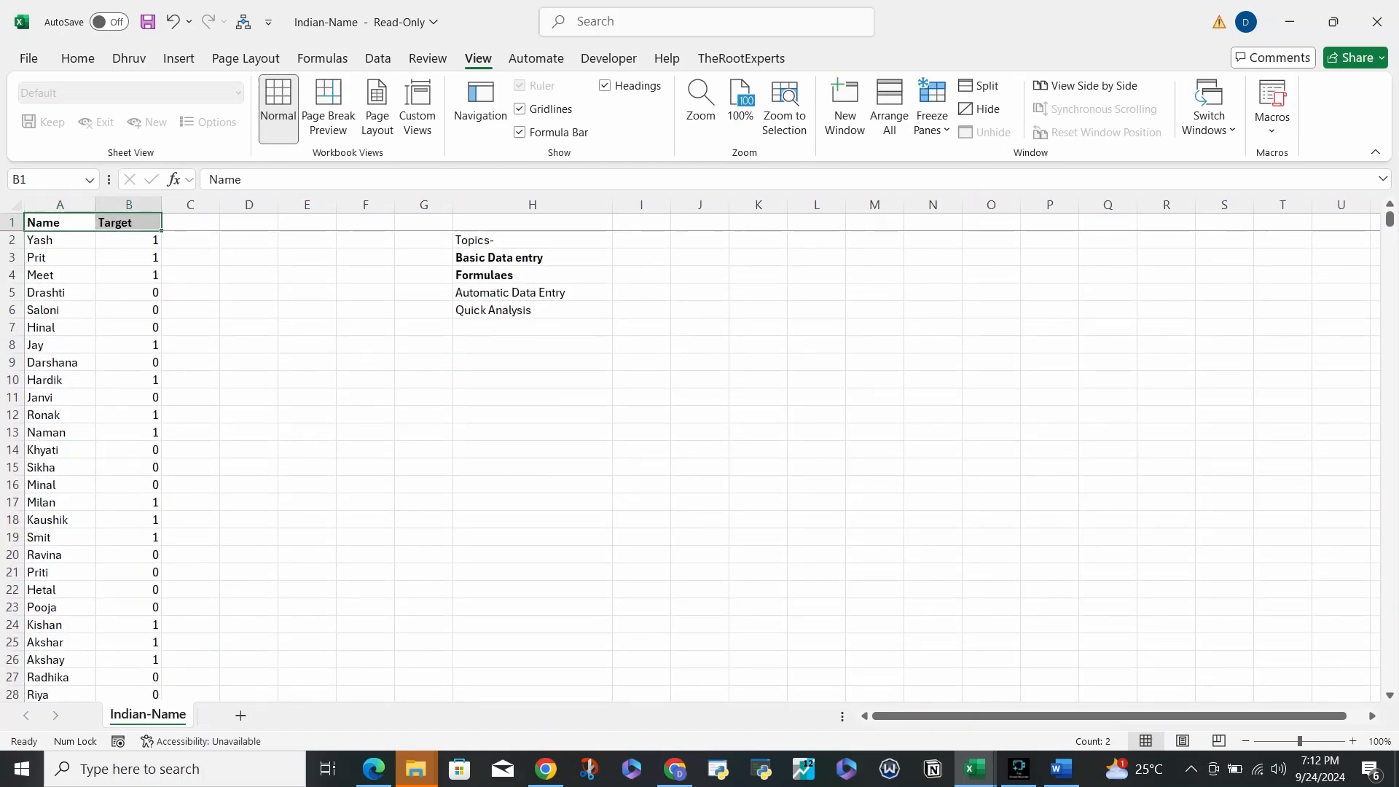
{"action": "key", "text": "Left"}
{"action": "key", "text": "Down"}
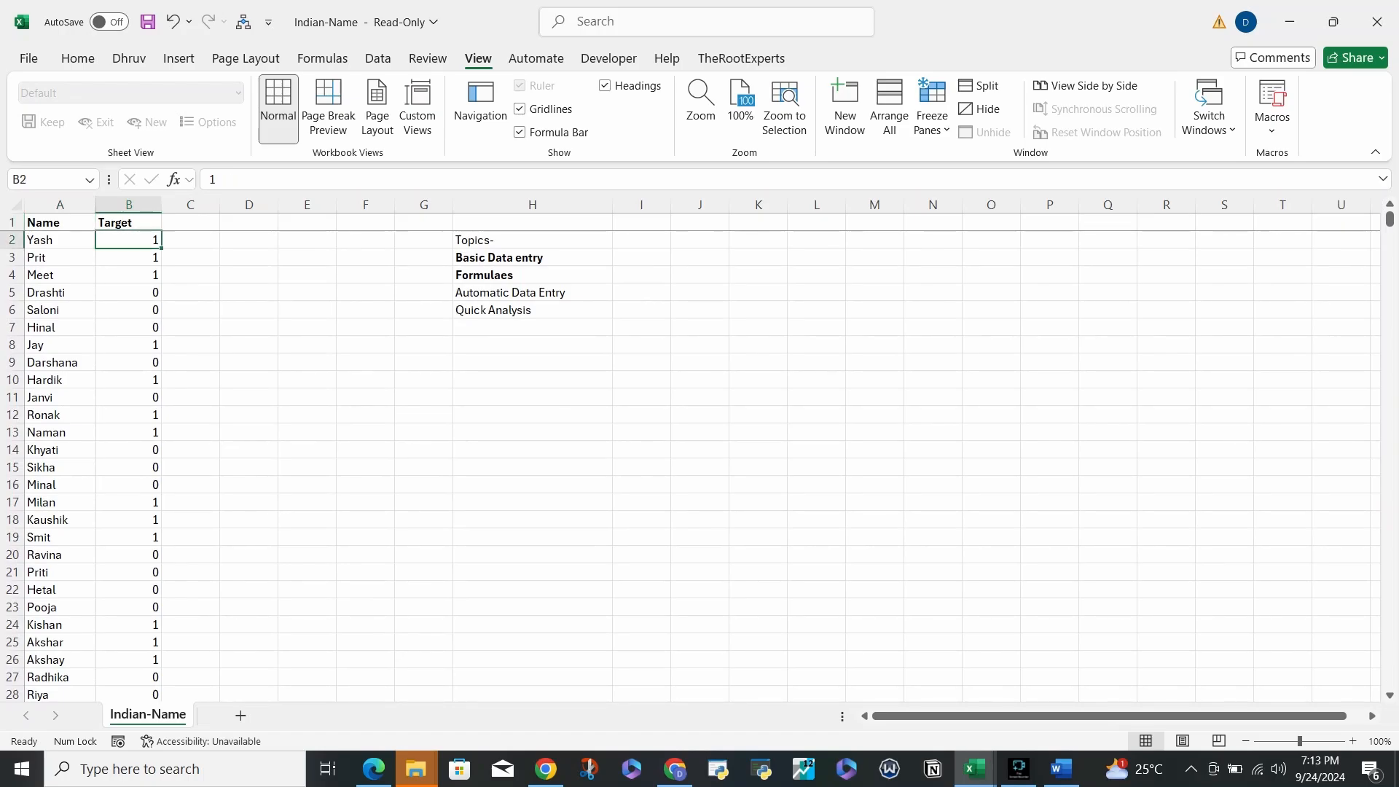
{"action": "key", "text": "Right"}
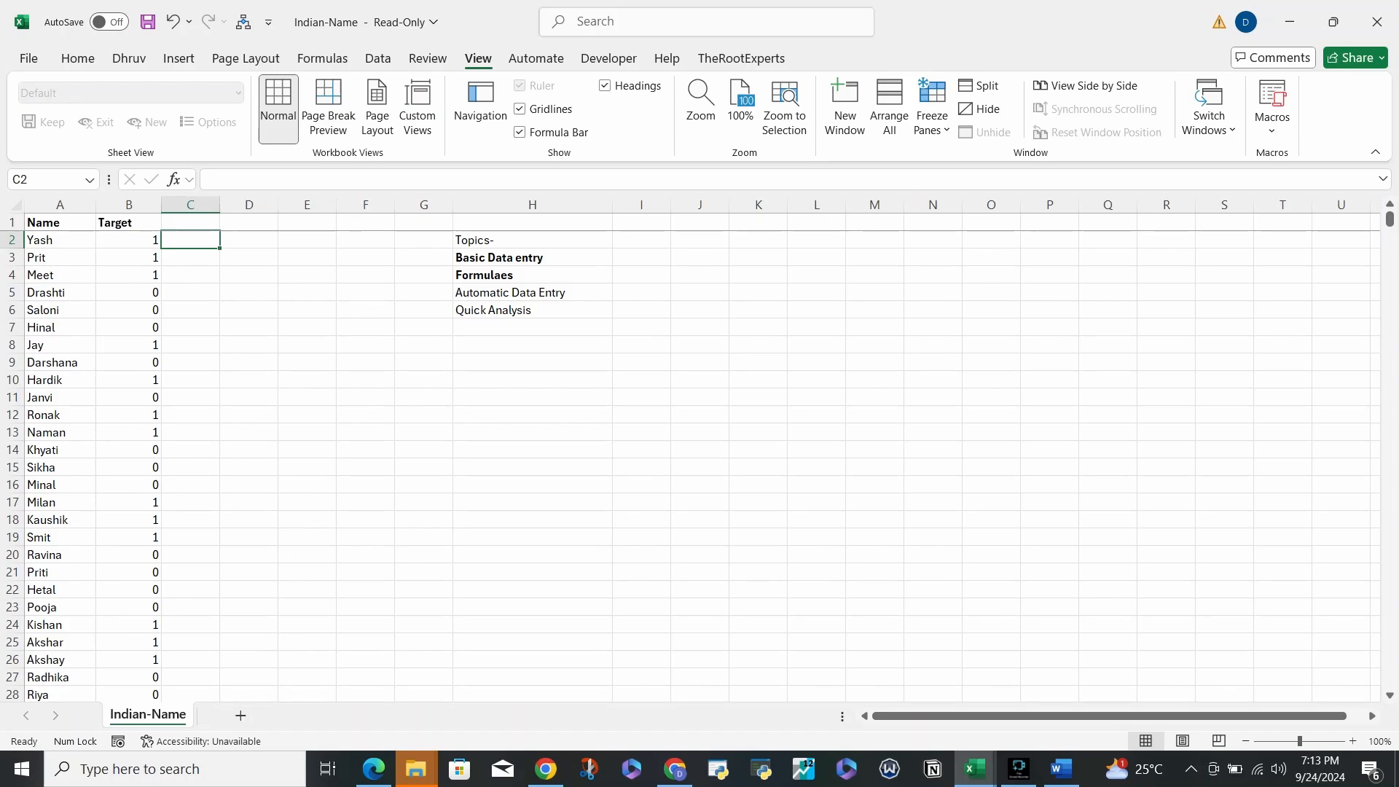
{"action": "key", "text": "Home"}
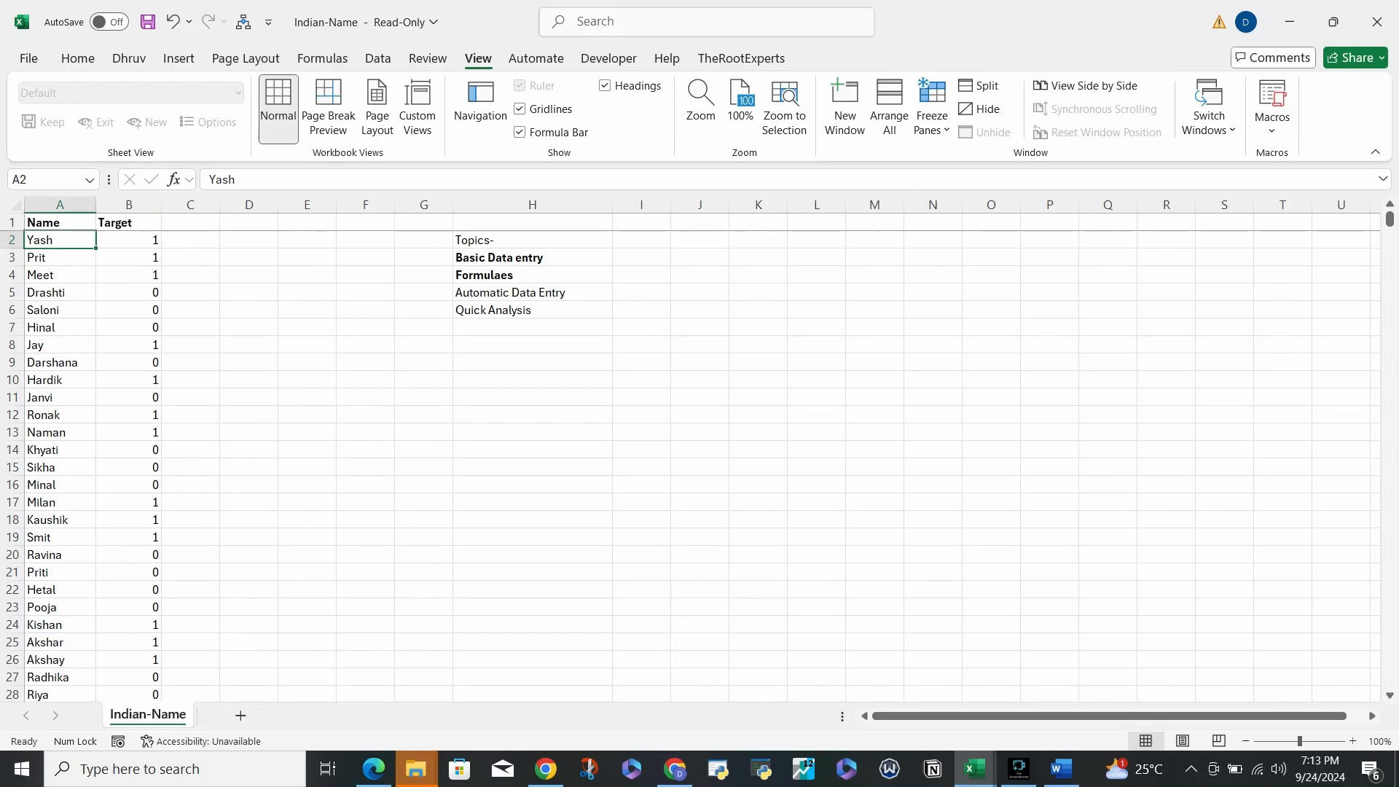
- Type three full names into cells D6 to D8
{"action": "left_click", "coordinate": [249, 309]}
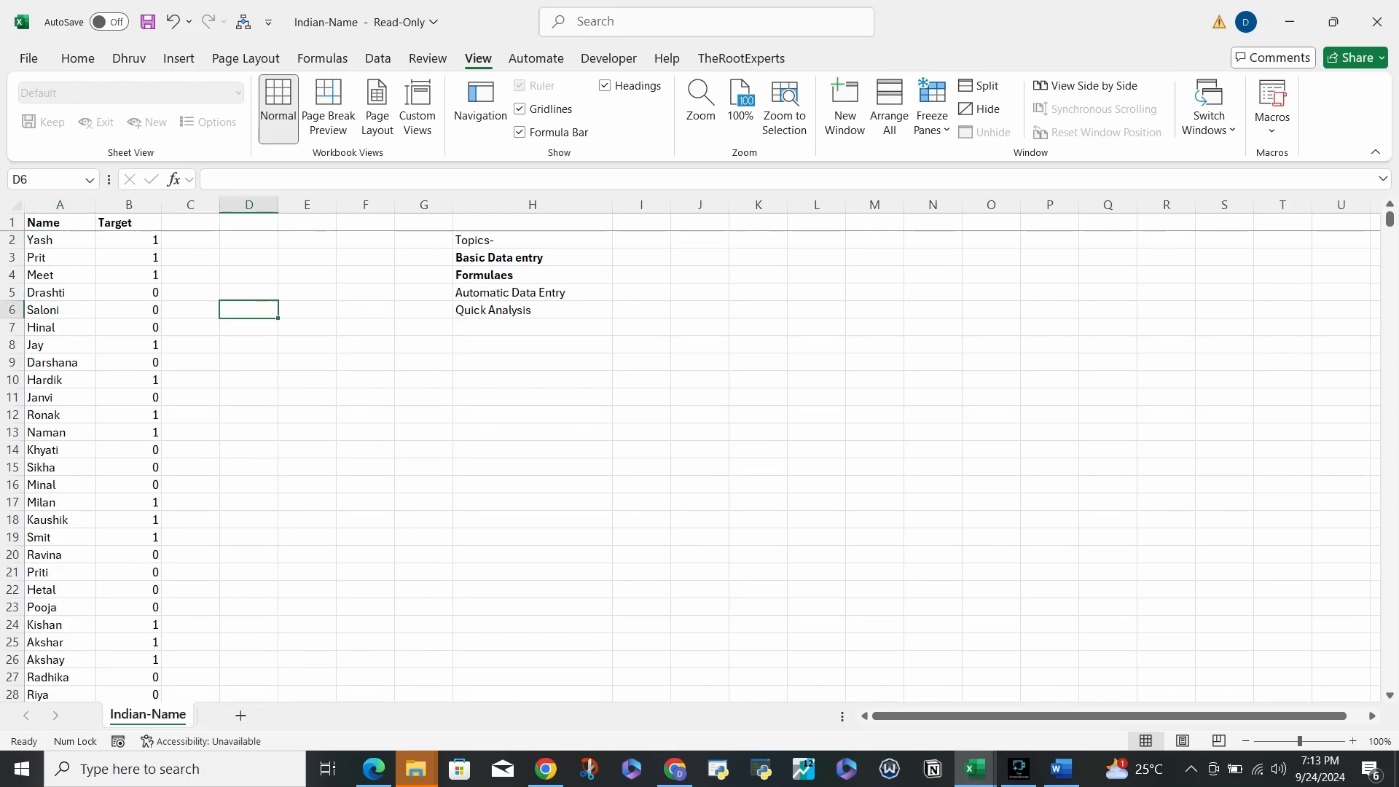
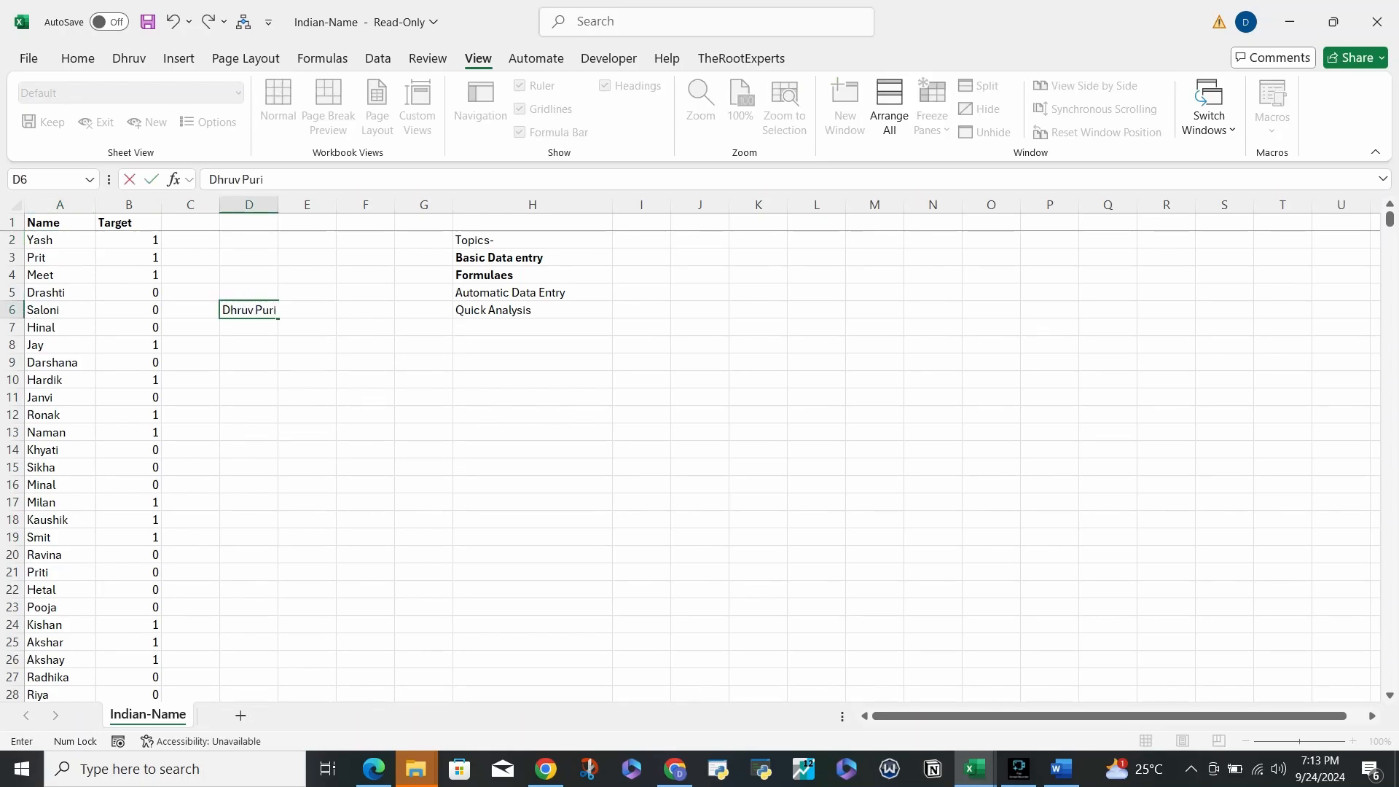
{"action": "key", "text": "Return"}
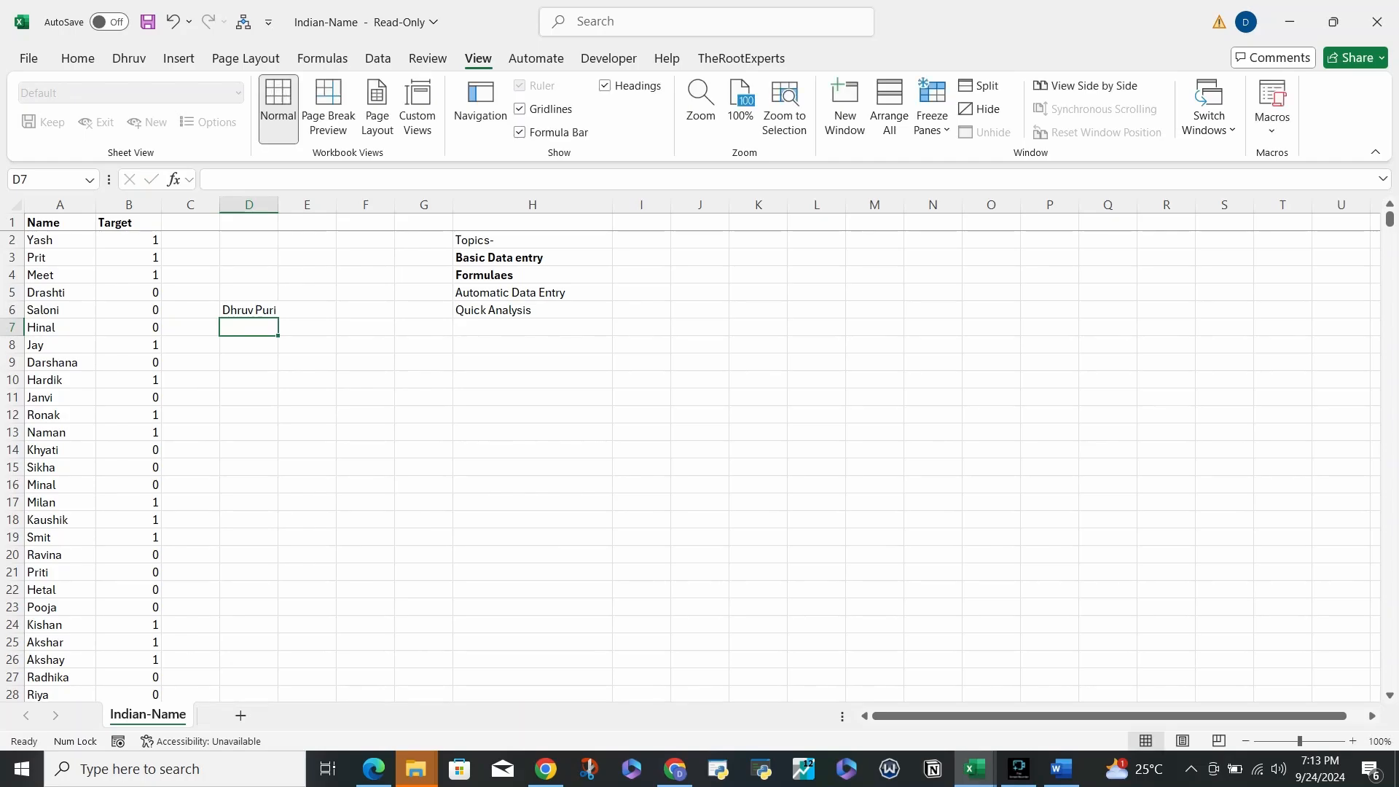
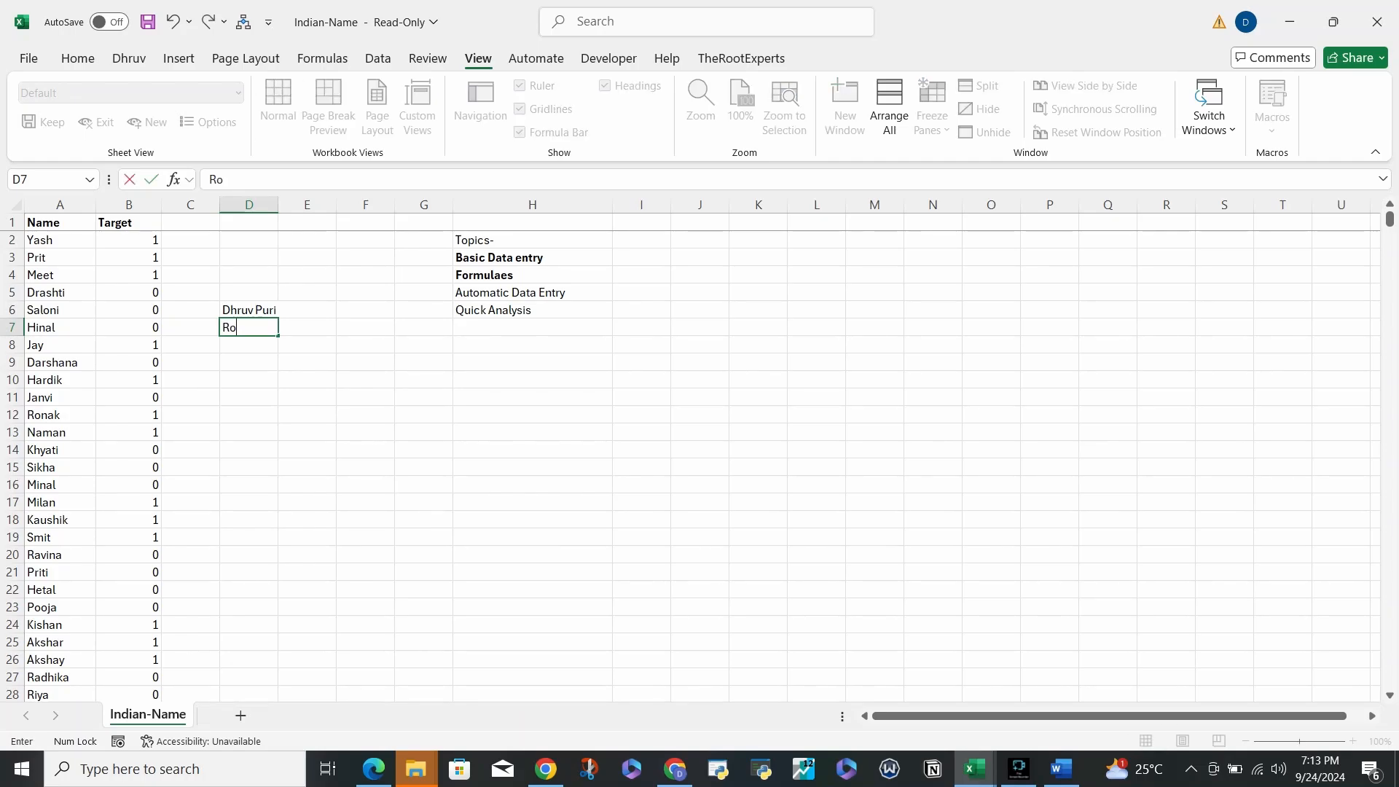
{"action": "key", "text": "Return"}
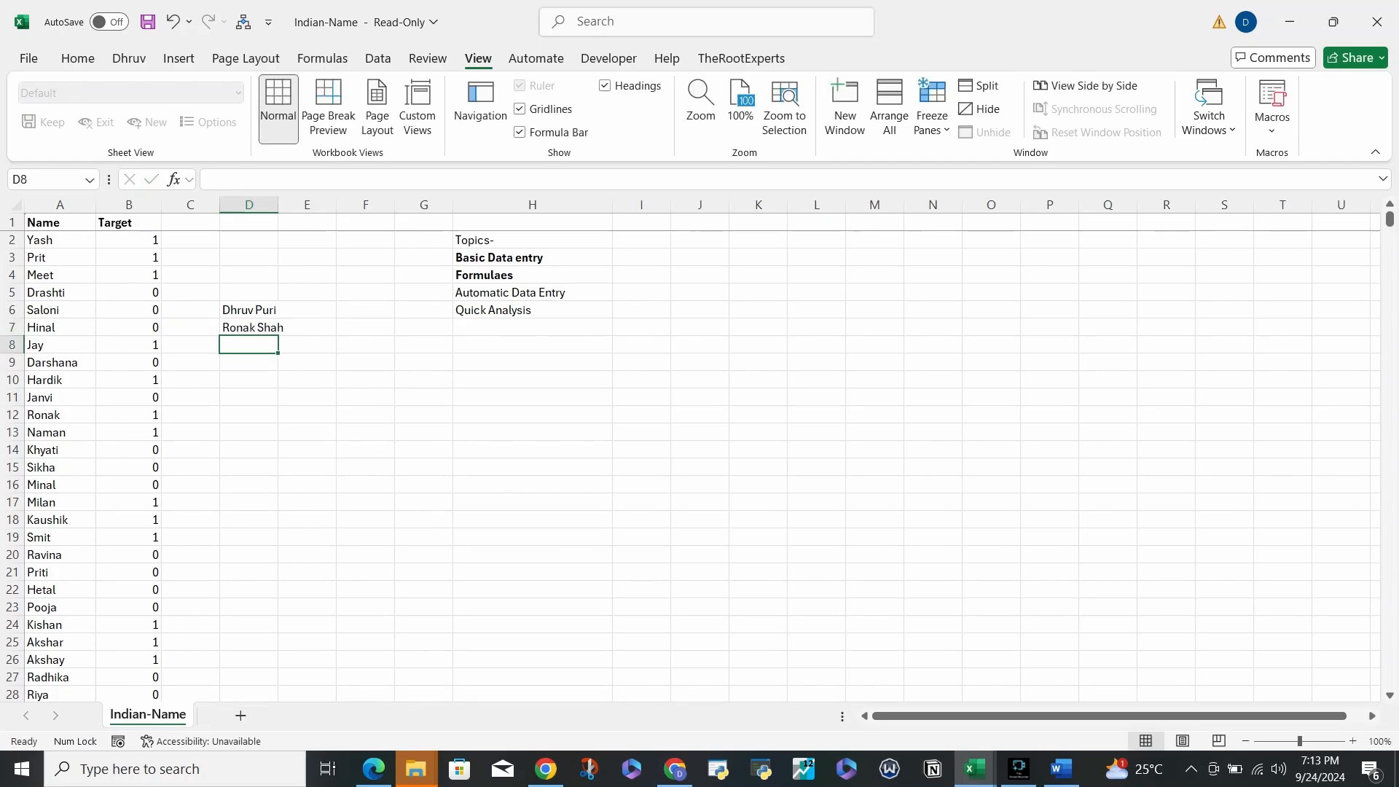
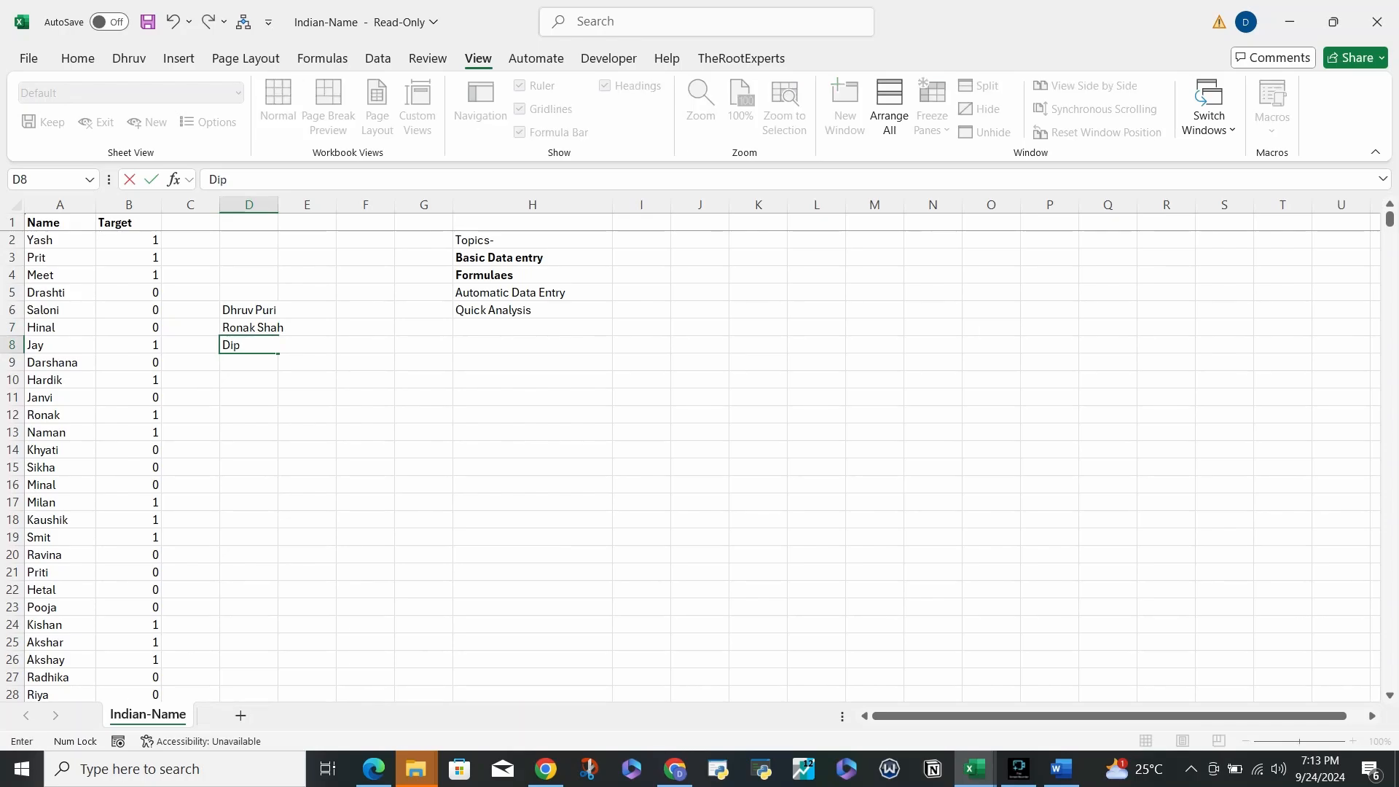
{"action": "key", "text": "Return"}
{"action": "key", "text": "Up"}
{"action": "key", "text": "Up"}
{"action": "key", "text": "Up"}
- Type two first names in E6:E7, Flash Fill E8 with Ctrl+E, and autofit column D
{"action": "key", "text": "Right"}
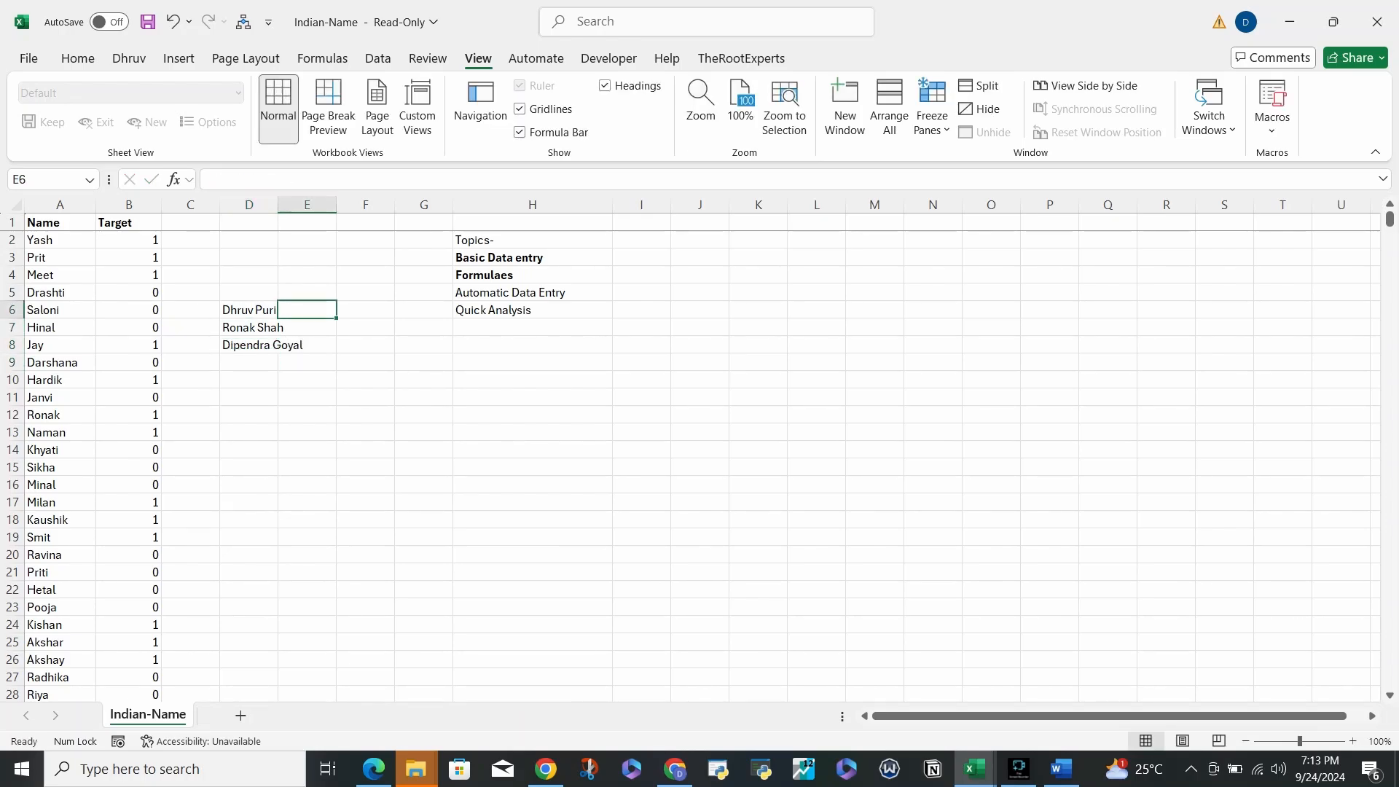
{"action": "type", "text": "Dhruv"}
{"action": "key", "text": "Return"}
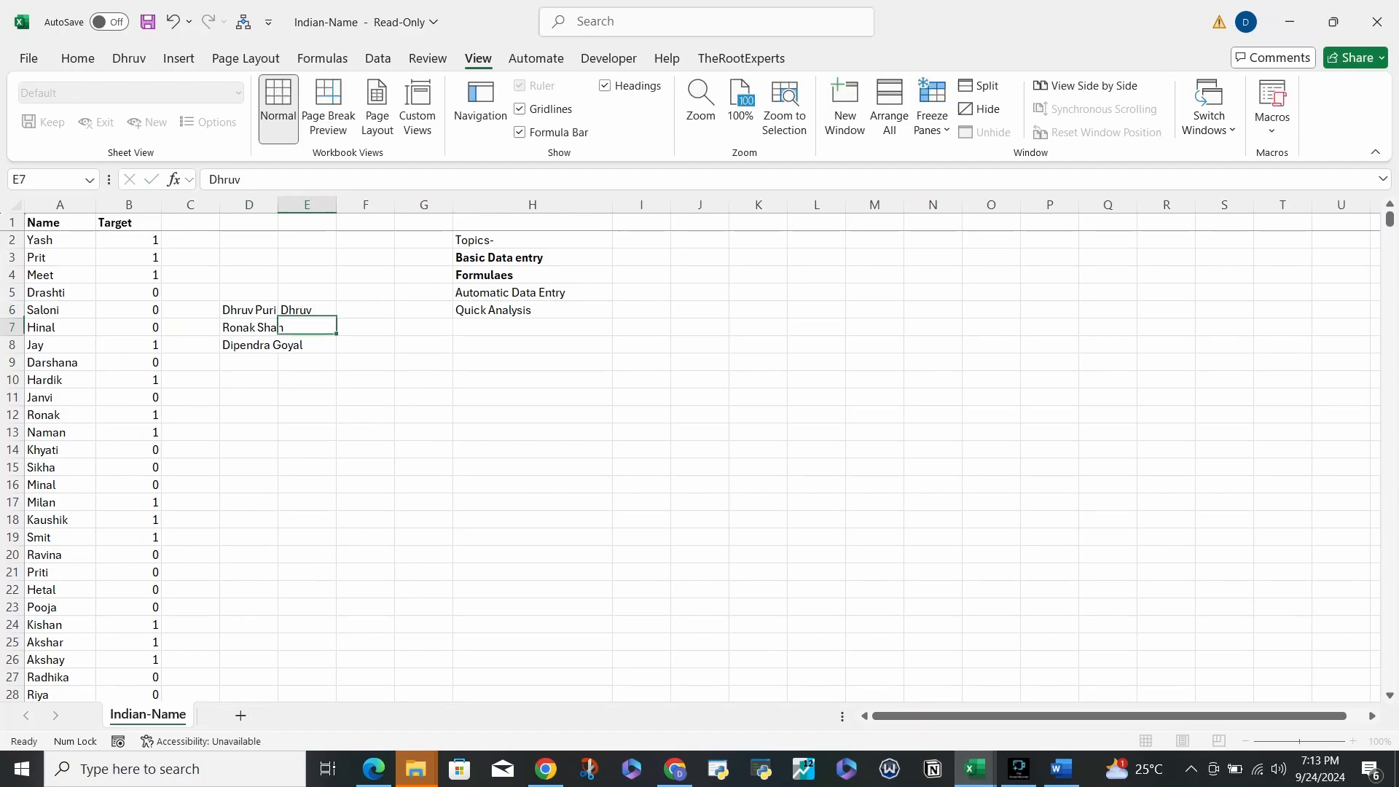
{"action": "type", "text": "Ronak"}
{"action": "key", "text": "Return"}
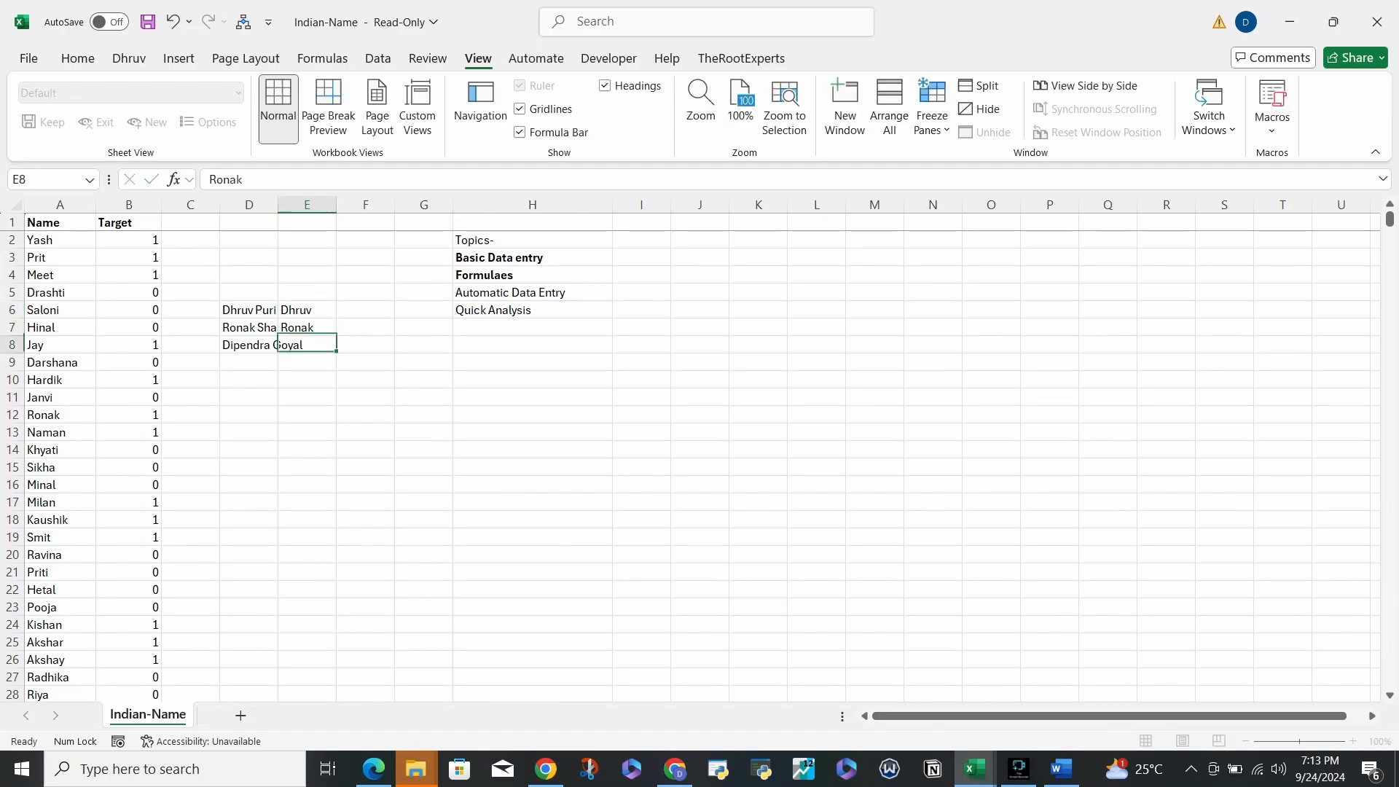
{"action": "key", "text": "ctrl+e"}
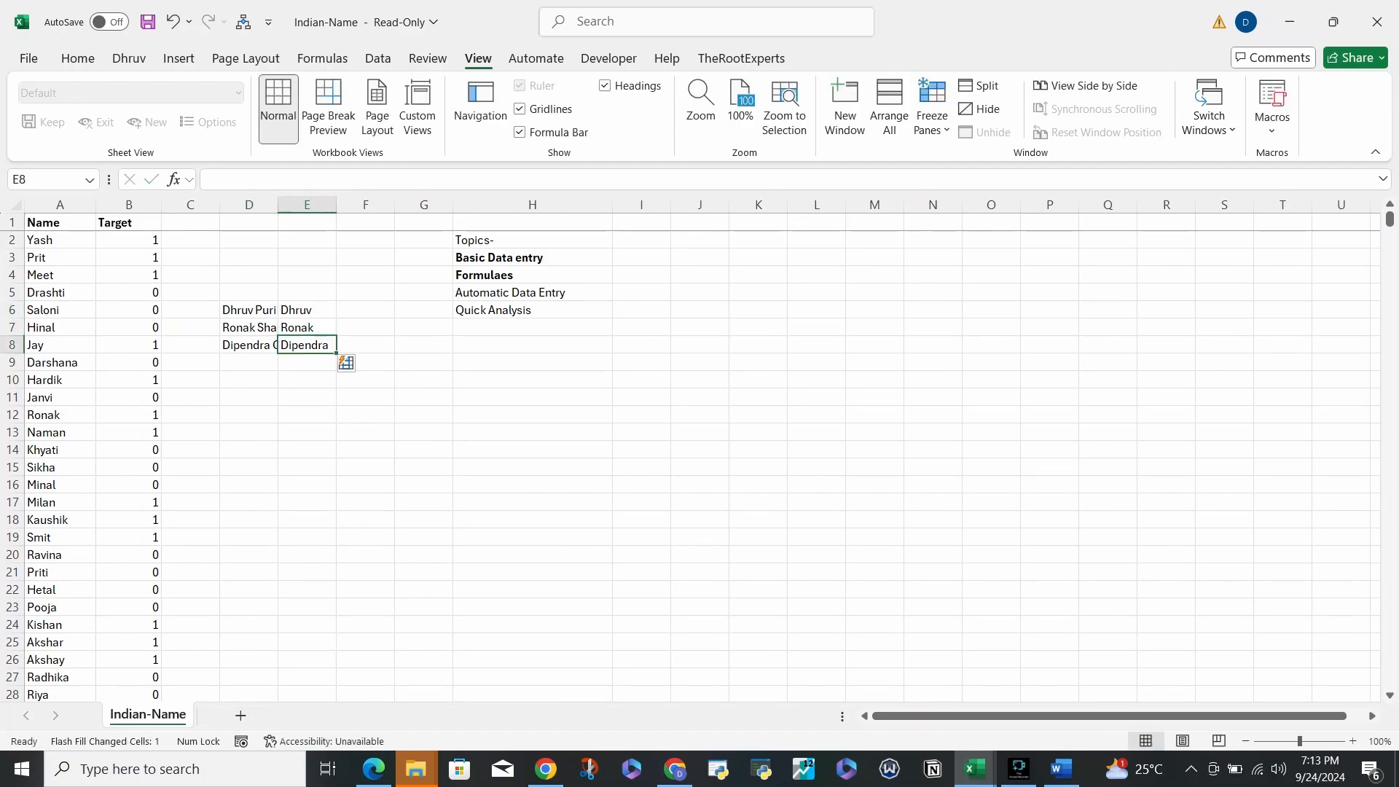
{"action": "double_click", "coordinate": [278, 204]}
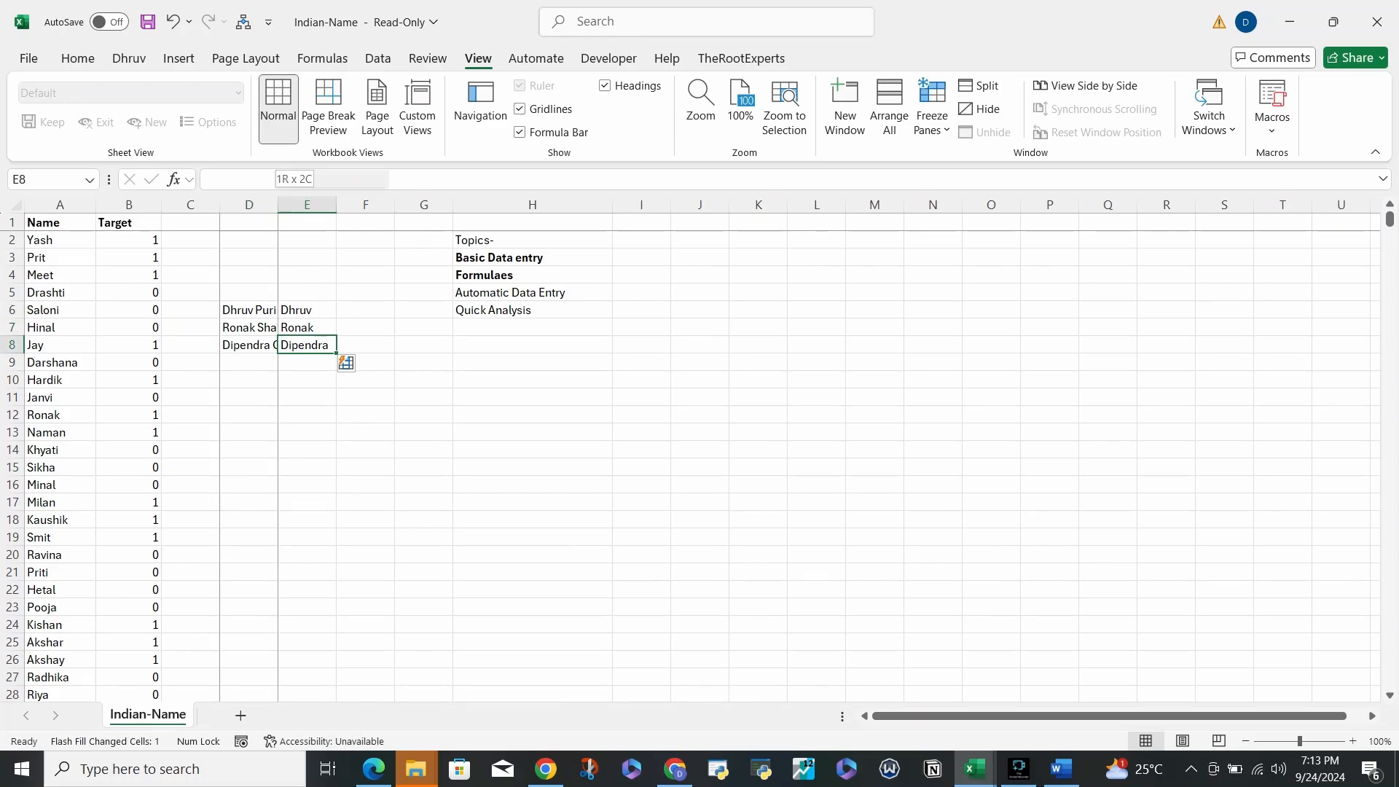
- Add the note 'Ctrl+E' in cell H8 below the Topics list
{"action": "left_click", "coordinate": [563, 346]}
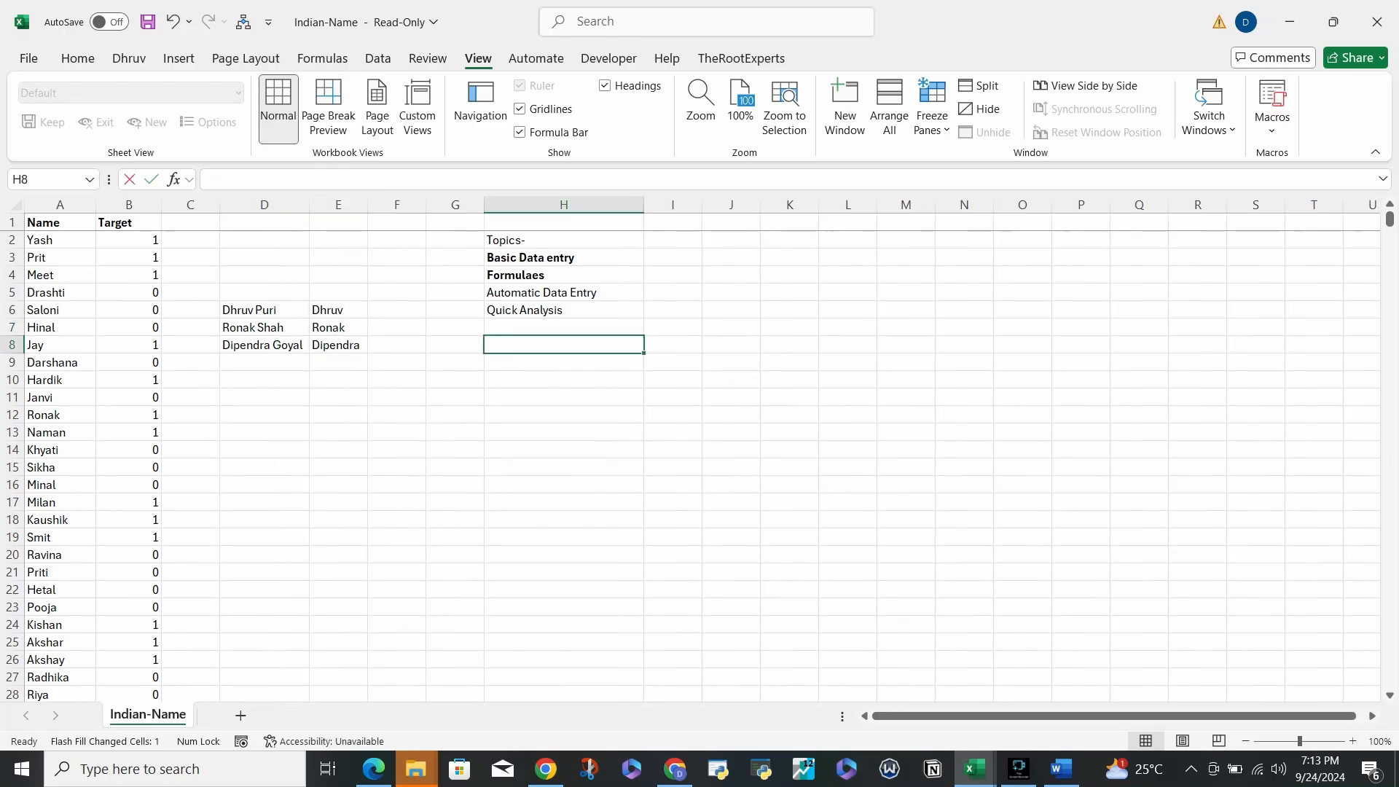
{"action": "type", "text": "Ctrl+E"}
{"action": "key", "text": "Return"}
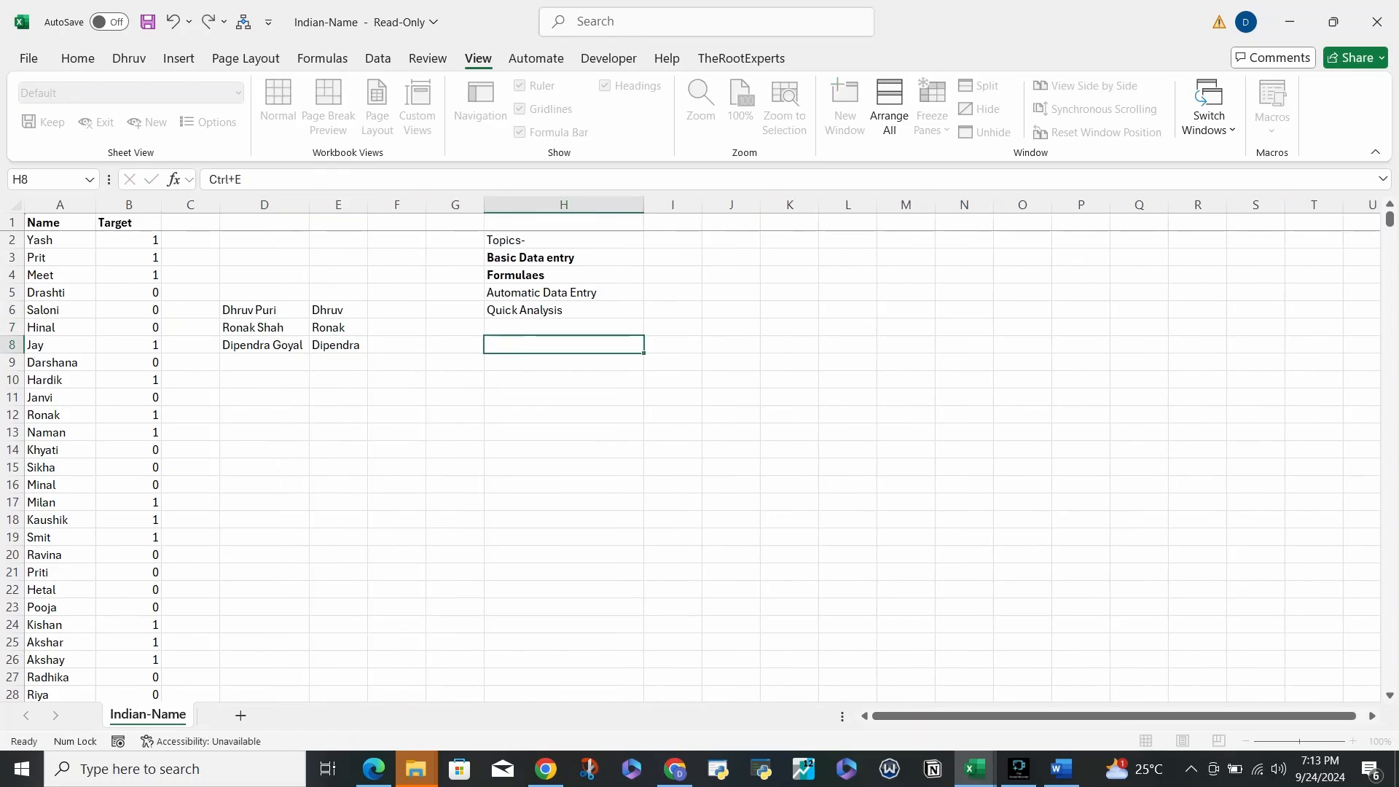
{"action": "key", "text": "Up"}
{"action": "key", "text": "Left"}
{"action": "key", "text": "Left"}
{"action": "key", "text": "Left"}
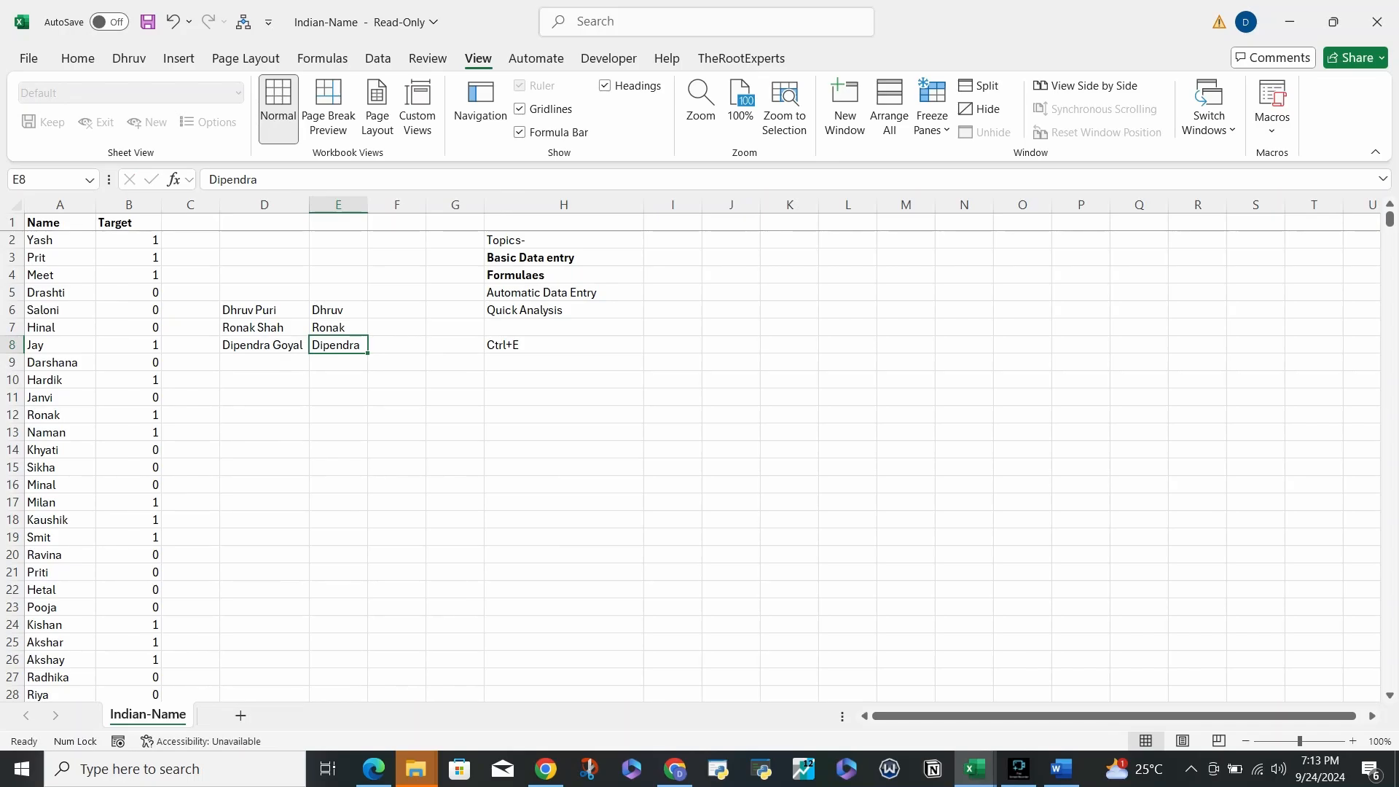
- Clear the Flash Filled first name in E8 and Flash Fill it again
{"action": "key", "text": "shift+Up"}
{"action": "key", "text": "shift+Up"}
{"action": "key", "text": "Down"}
{"action": "key", "text": "Down"}
{"action": "key", "text": "Up"}
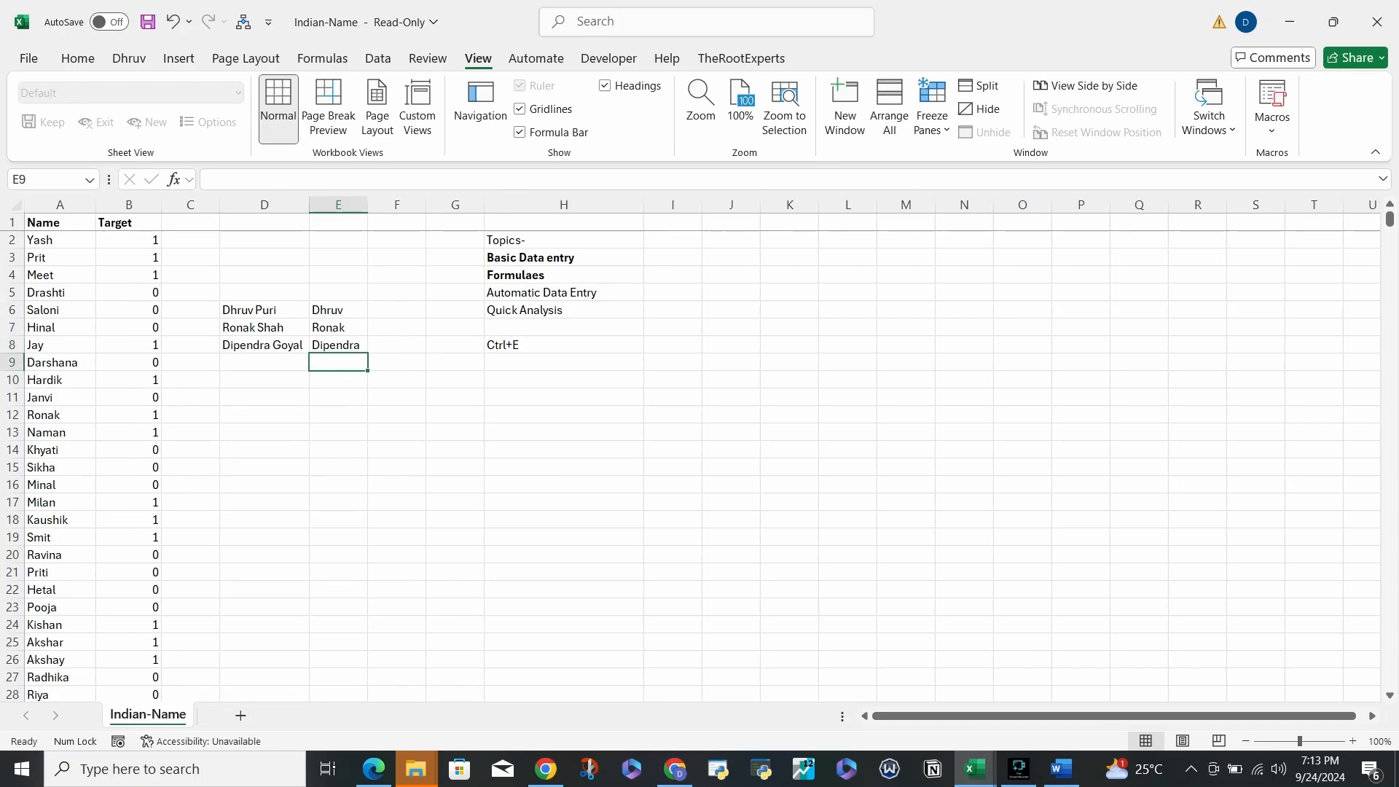
{"action": "key", "text": "Up"}
{"action": "key", "text": "Delete"}
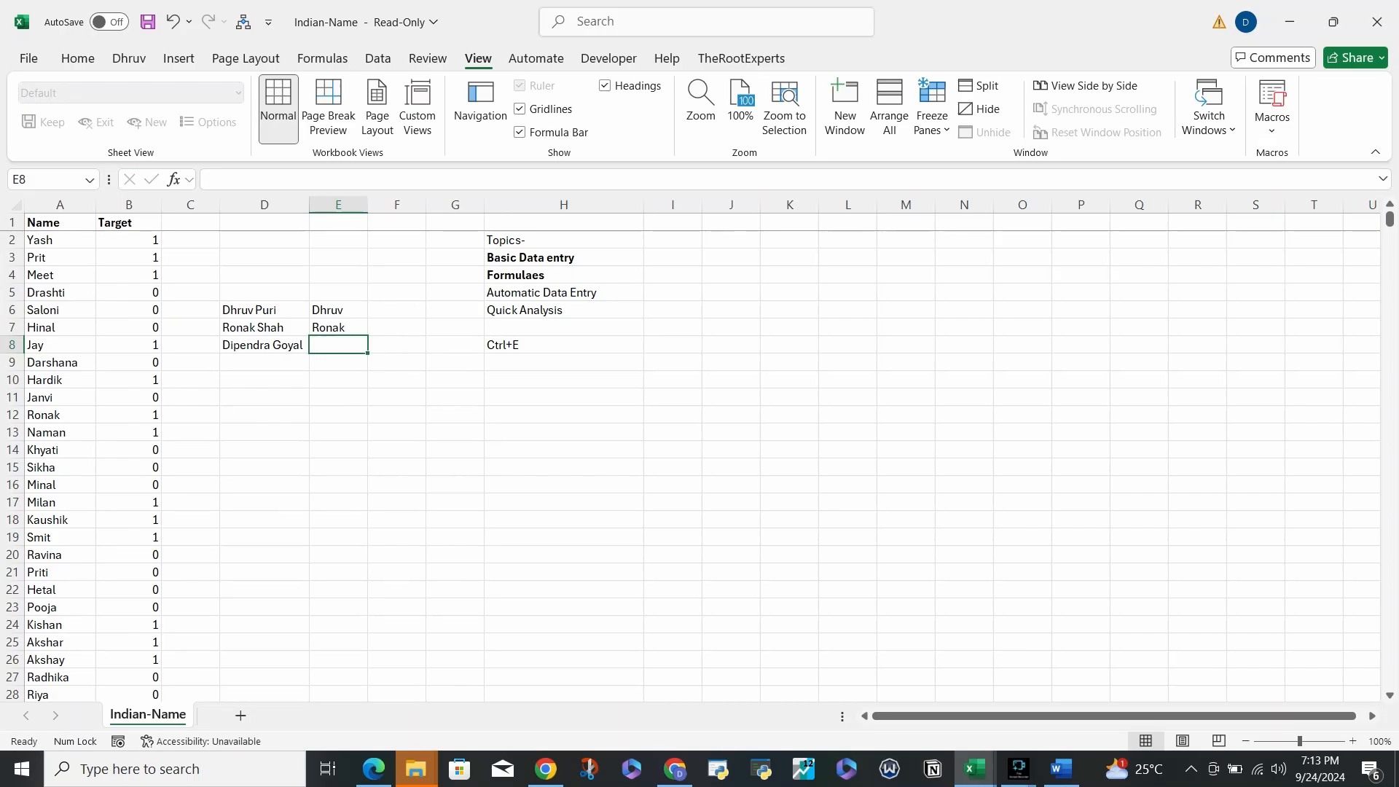
{"action": "key", "text": "ctrl+e"}
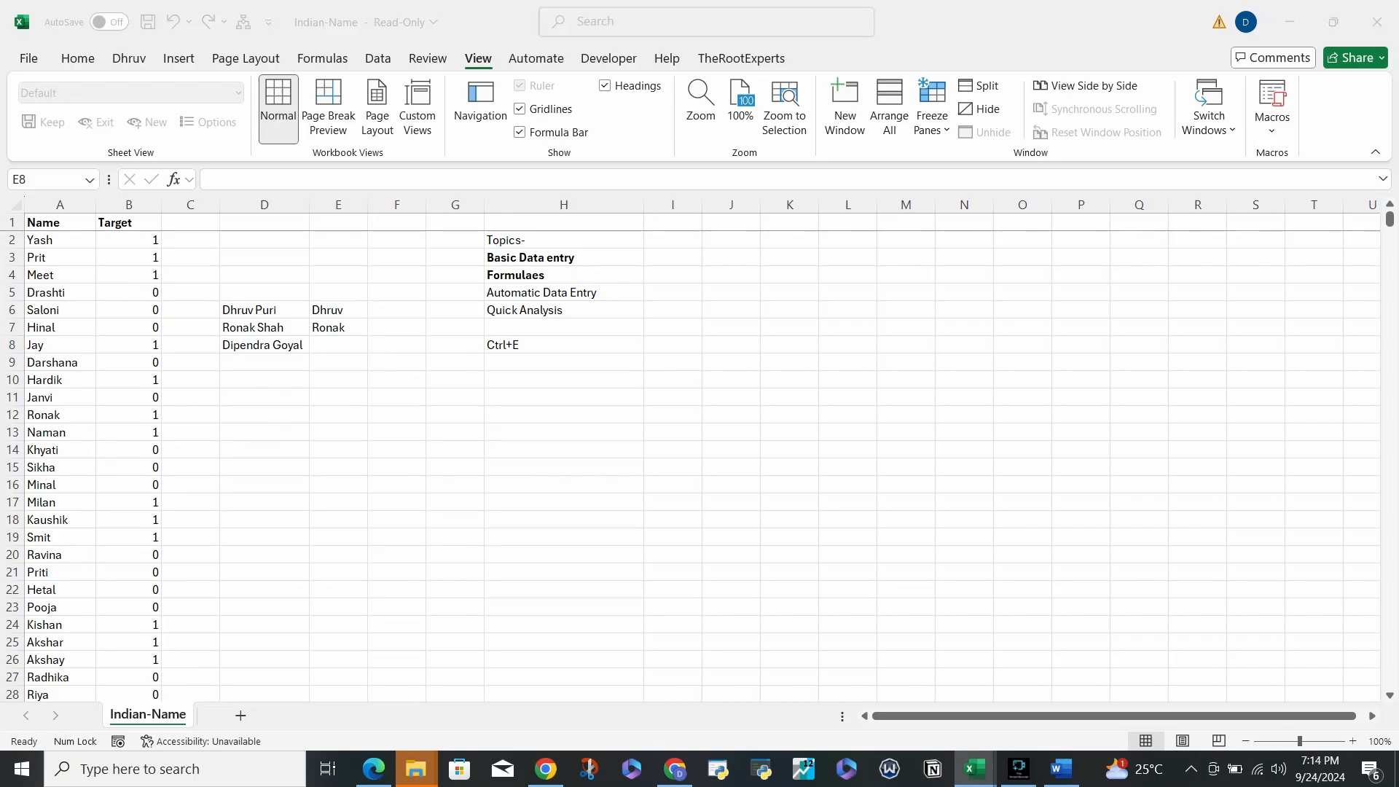
{"action": "key", "text": "Return"}
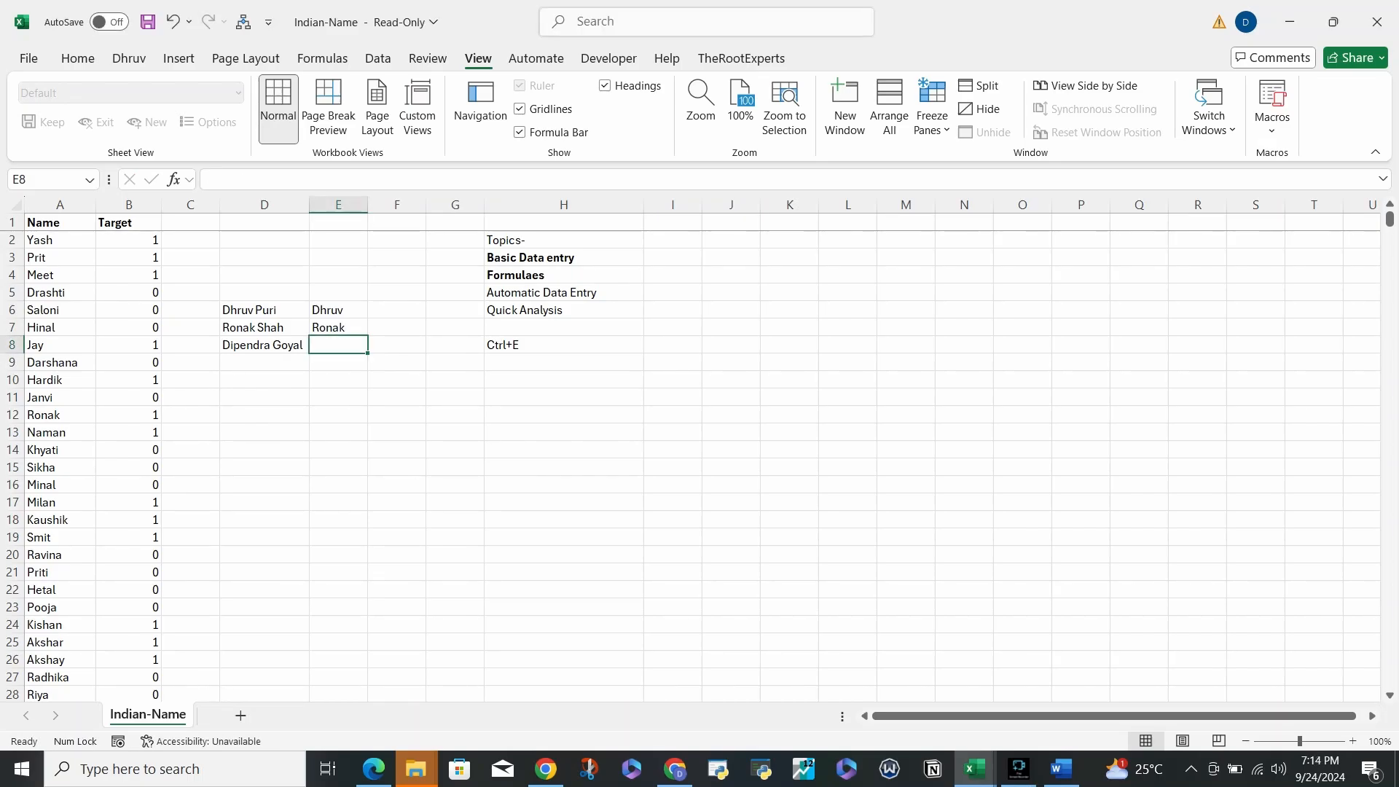
{"action": "key", "text": "ctrl+e"}
{"action": "key", "text": "Left"}
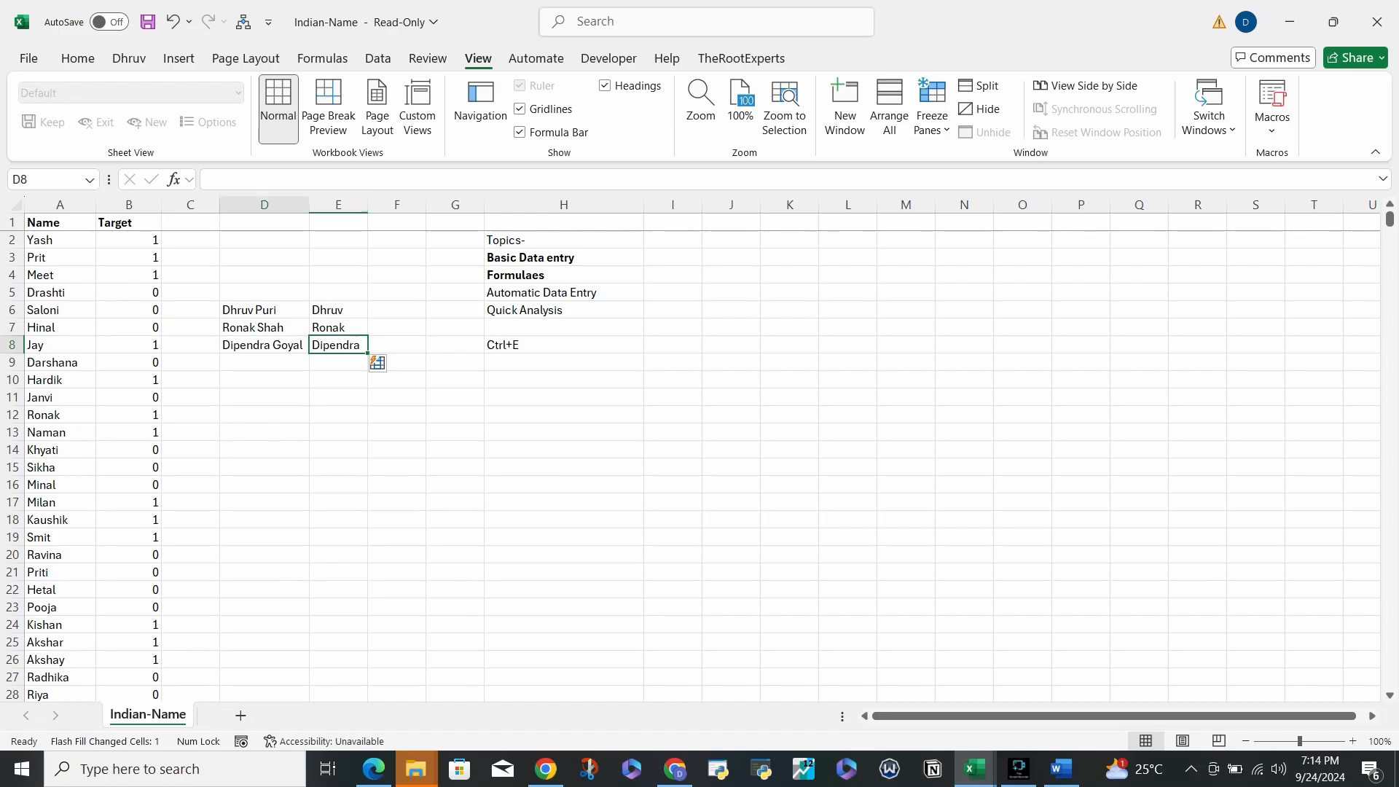
{"action": "key", "text": "Right"}
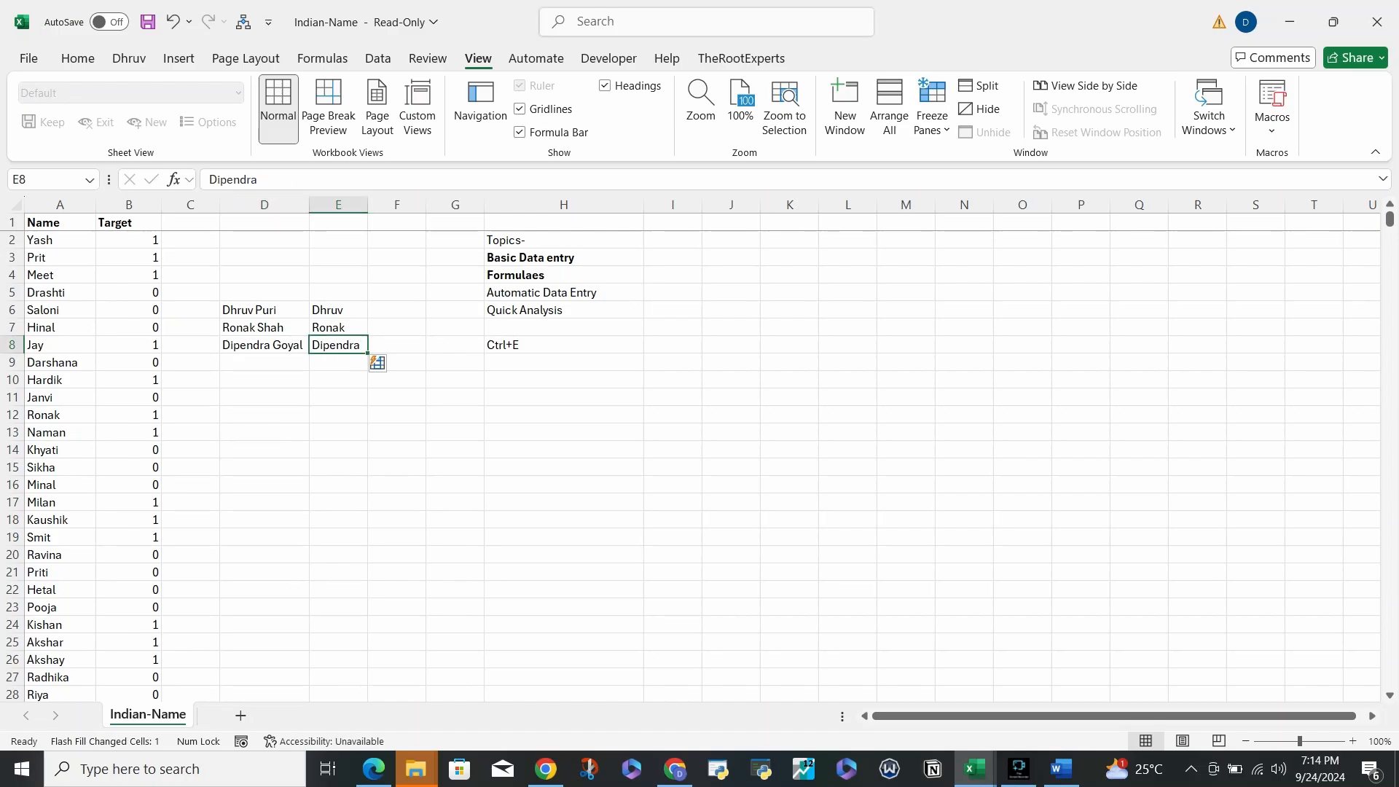
- Clear the first names Ronak and Dipendra in E7:E8 and refill them with Flash Fill
{"action": "key", "text": "Up"}
{"action": "key", "text": "Up"}
{"action": "key", "text": "shift+Down"}
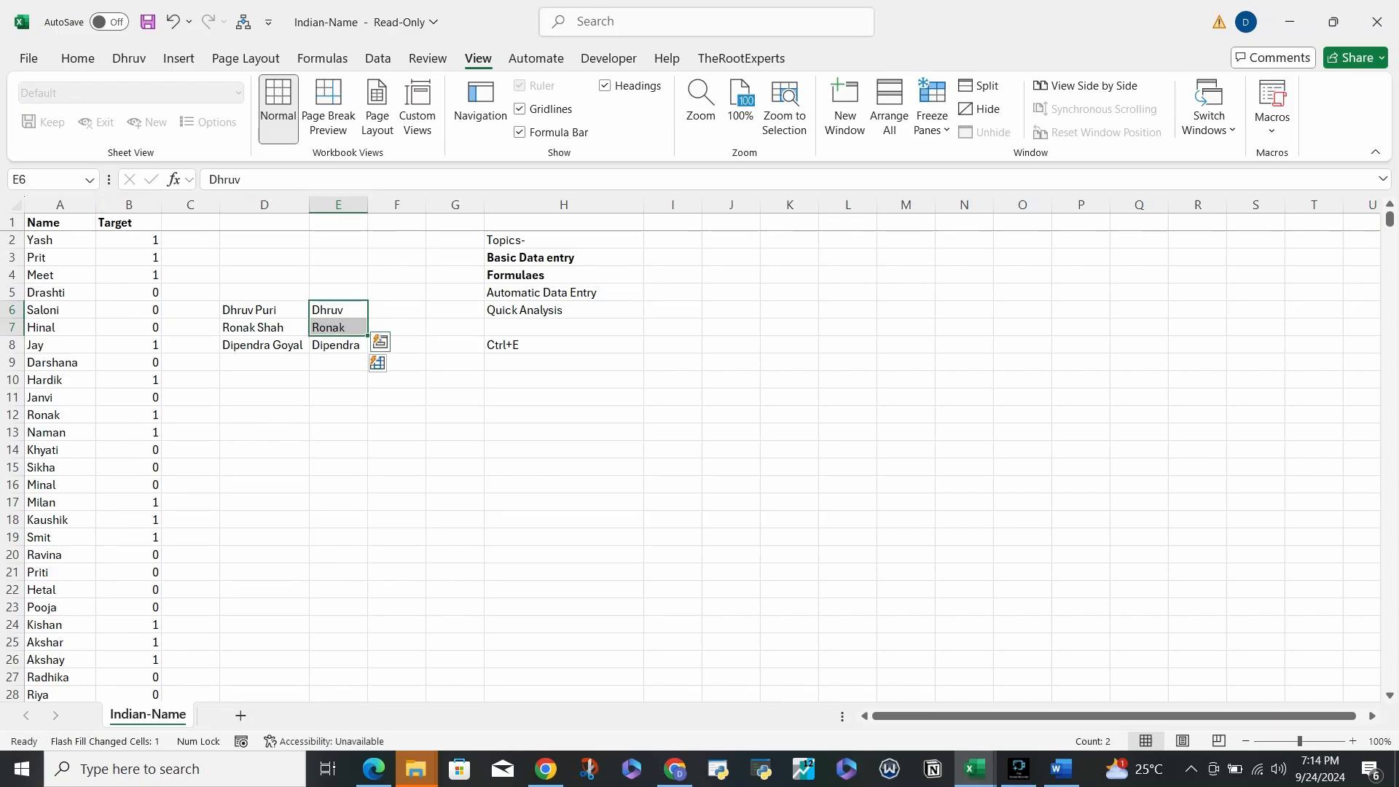
{"action": "key", "text": "shift+Up"}
{"action": "key", "text": "shift+Down"}
{"action": "key", "text": "Down"}
{"action": "key", "text": "shift+Down"}
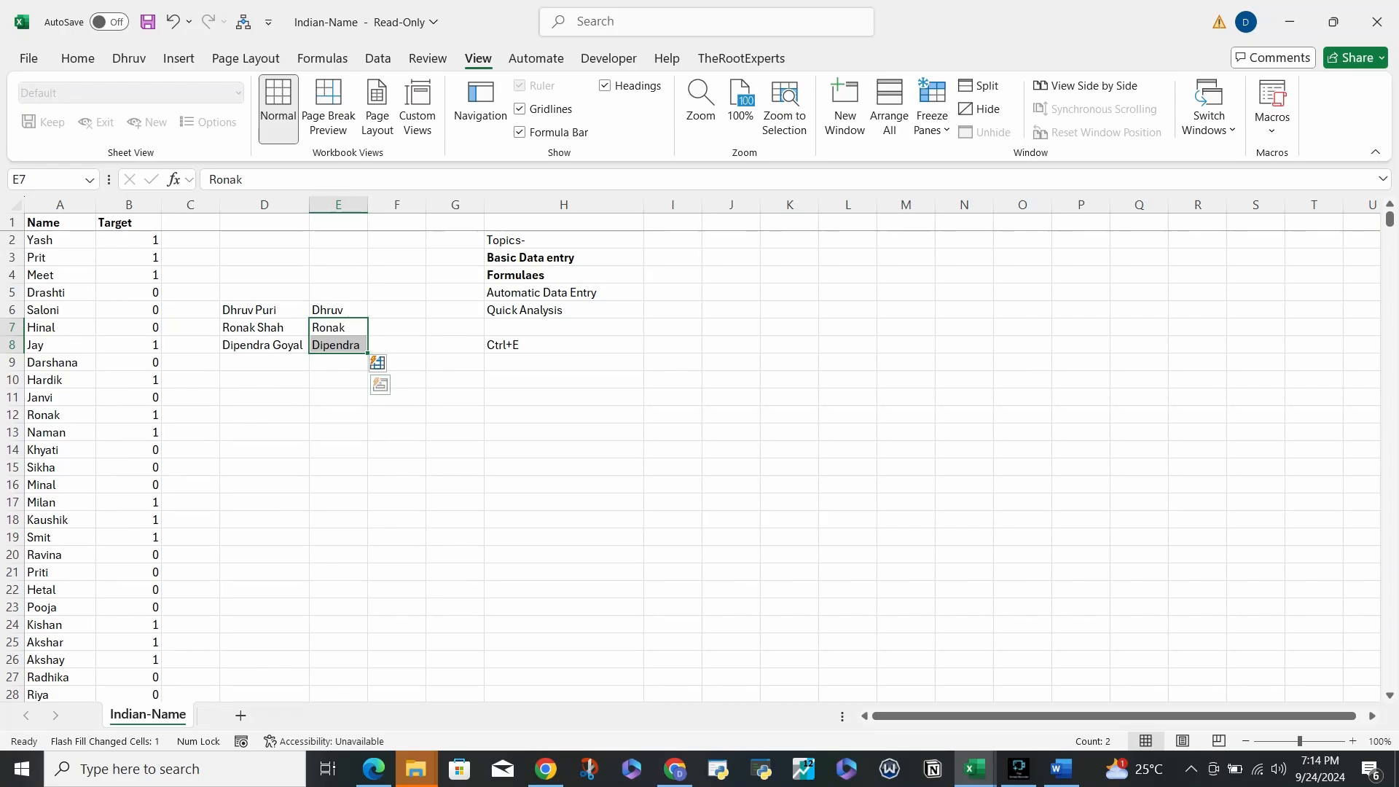
{"action": "key", "text": "Delete"}
{"action": "key", "text": "Left"}
{"action": "key", "text": "Right"}
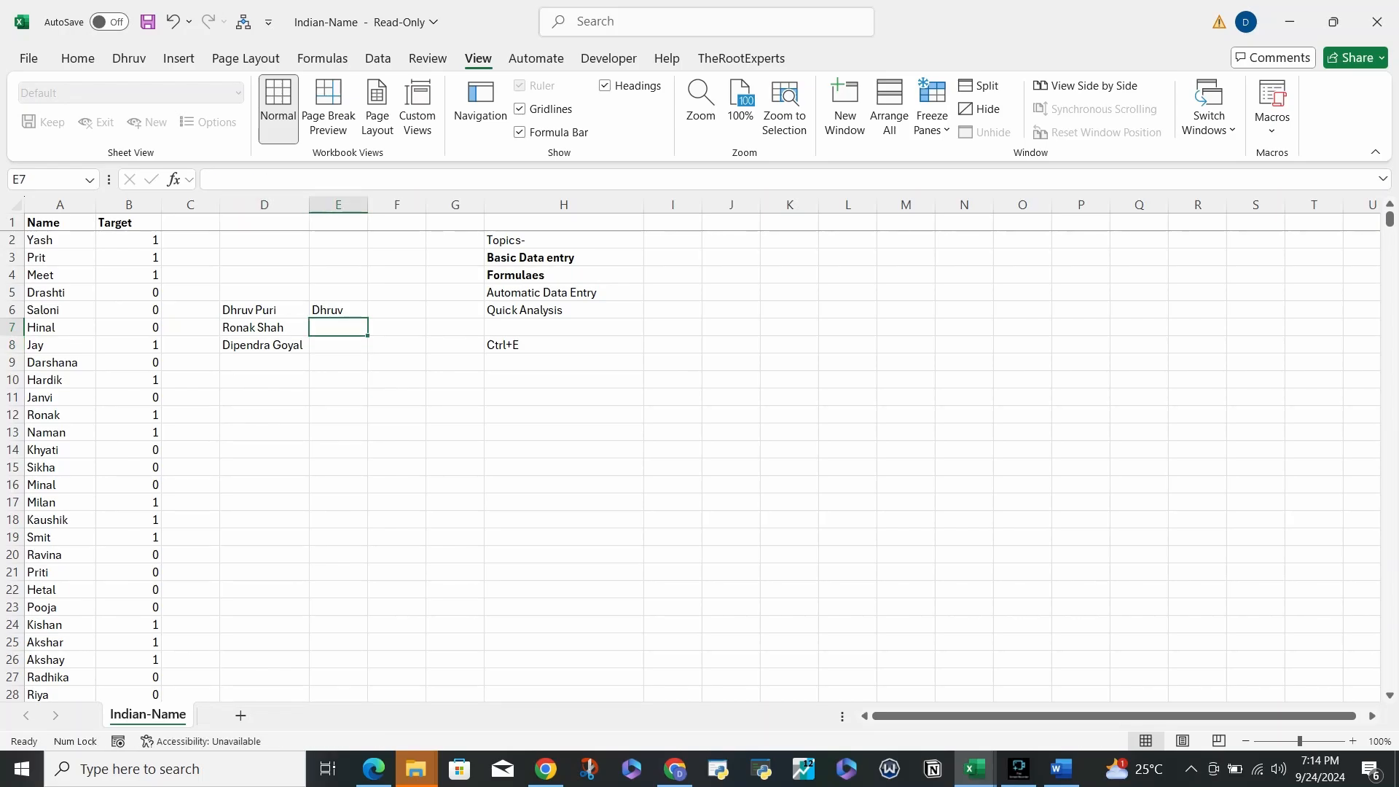
{"action": "key", "text": "ctrl+e"}
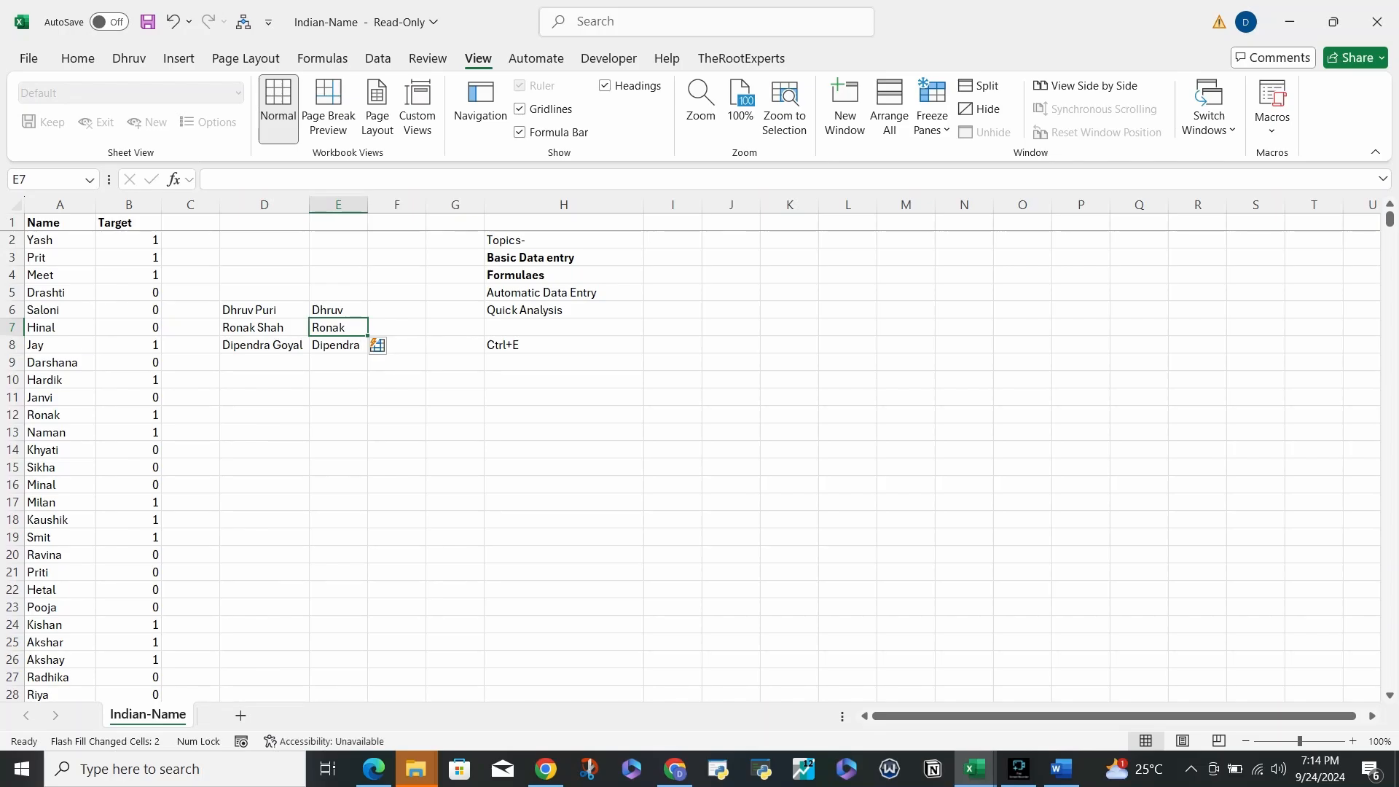
- Clear the full names and first names from D6:E8
{"action": "key", "text": "Up"}
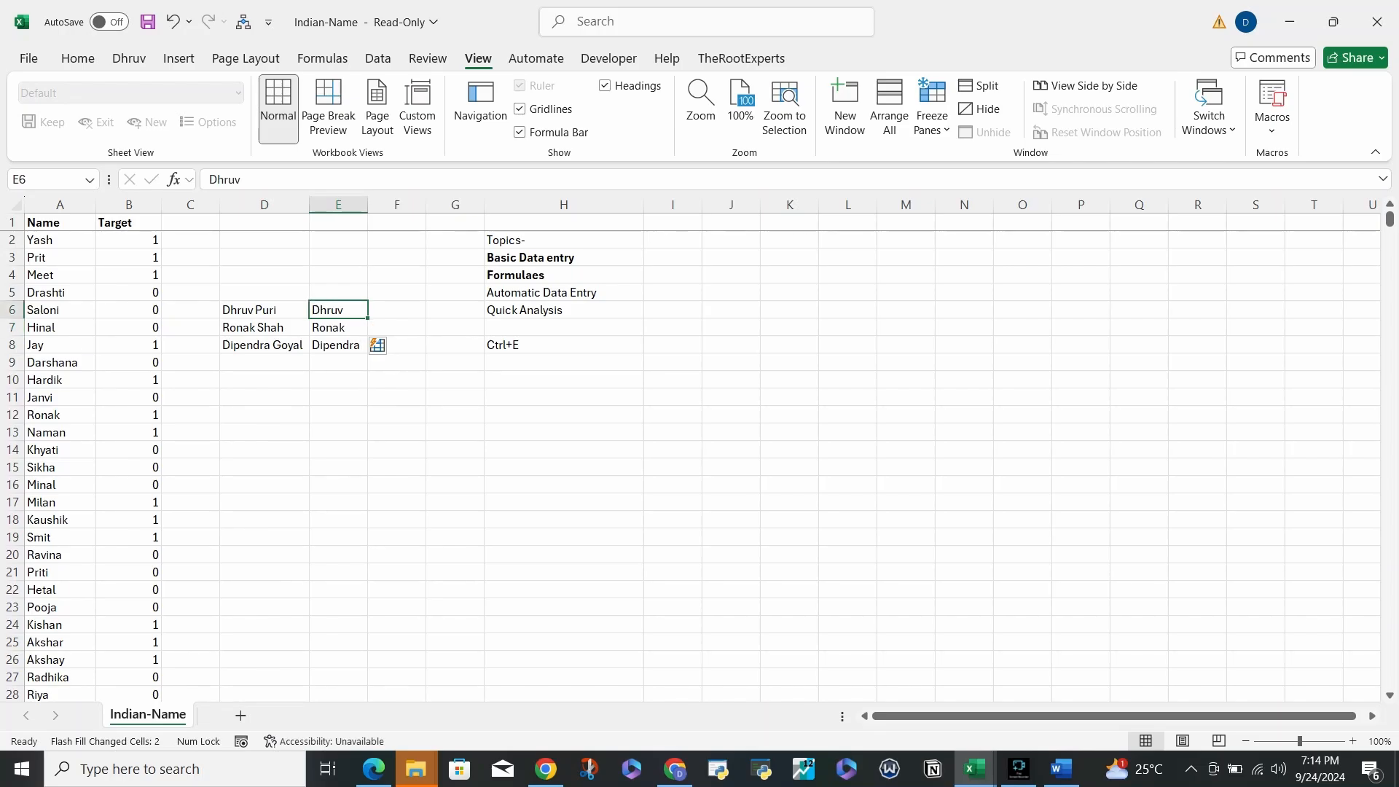
{"action": "key", "text": "Left"}
{"action": "key", "text": "shift+Right"}
{"action": "key", "text": "ctrl+shift+Down"}
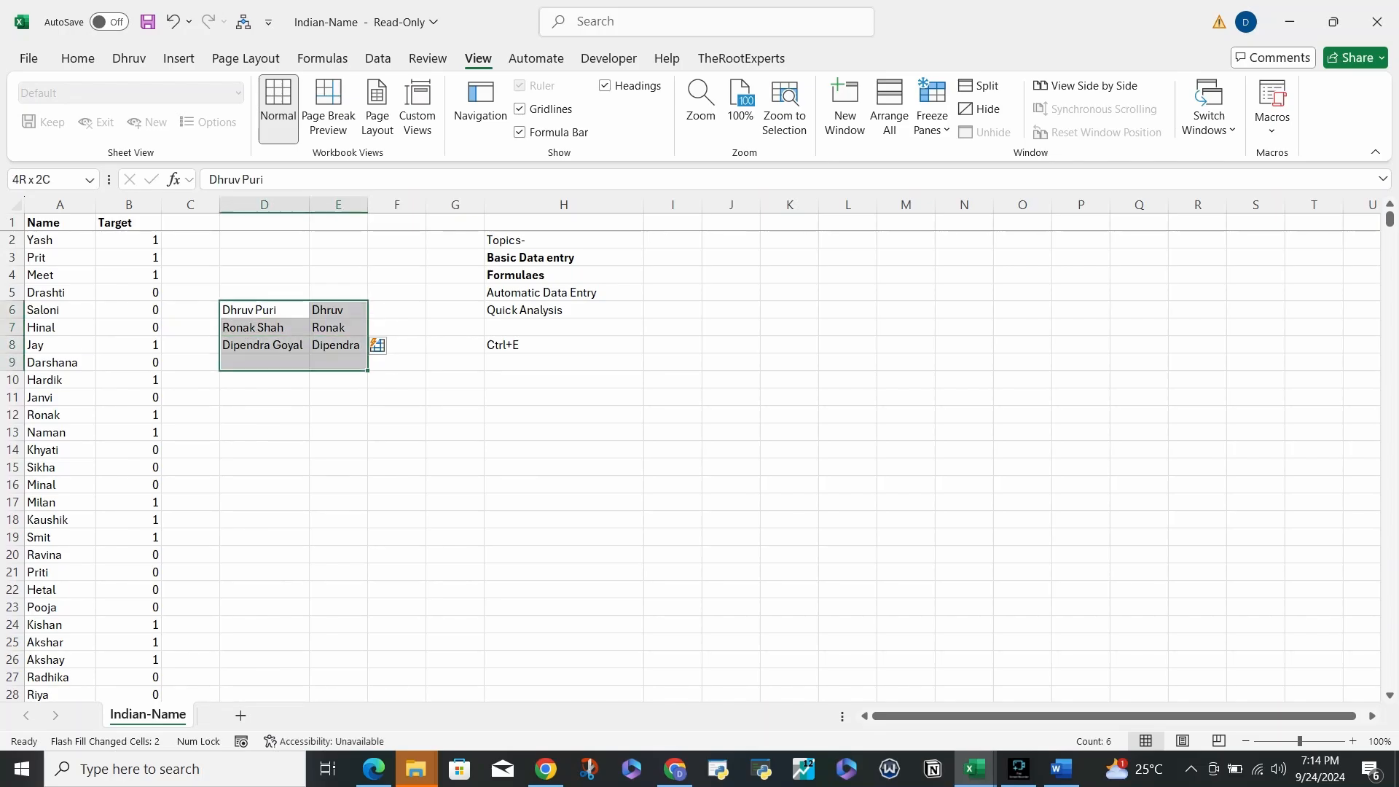
{"action": "key", "text": "Delete"}
{"action": "key", "text": "Up"}
{"action": "key", "text": "Up"}
{"action": "key", "text": "Up"}
{"action": "key", "text": "Up"}
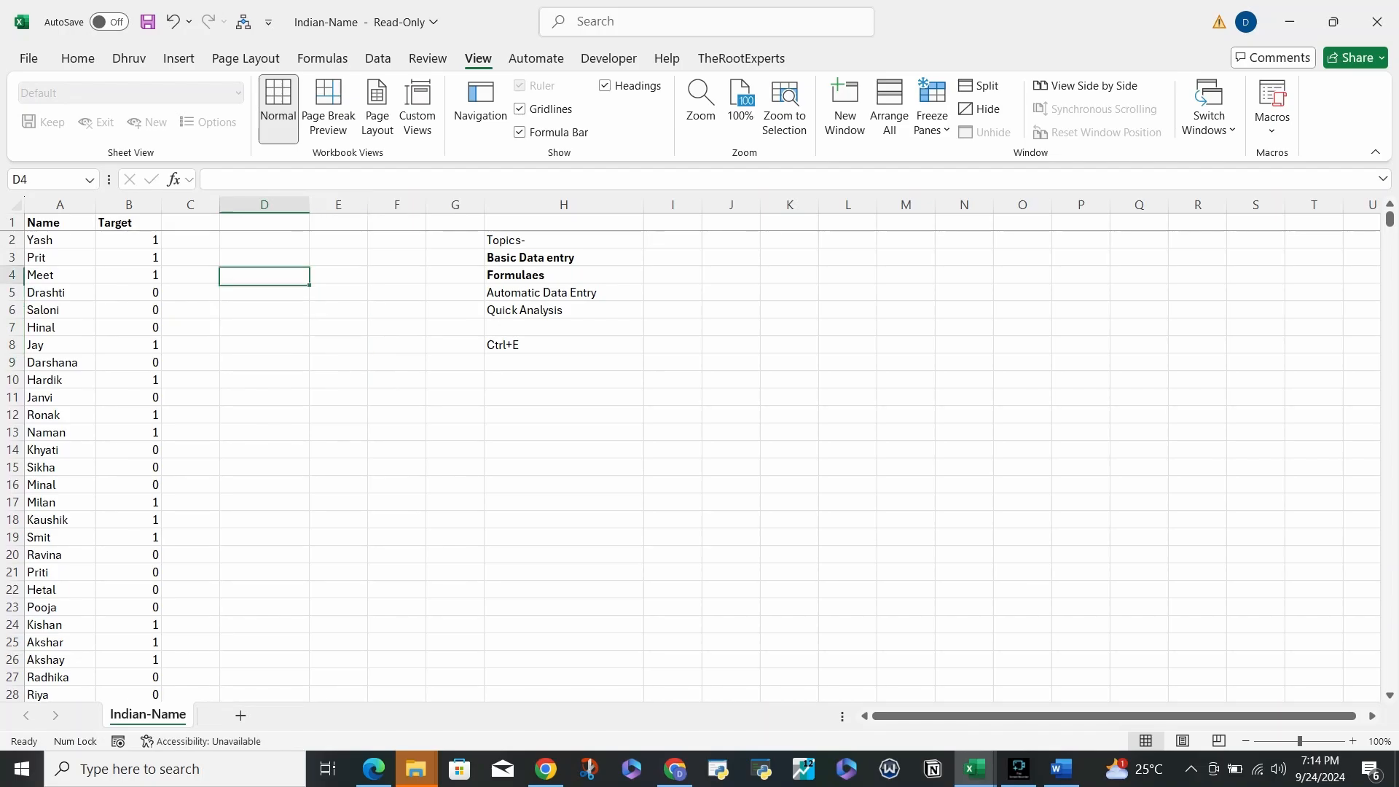
{"action": "key", "text": "Left"}
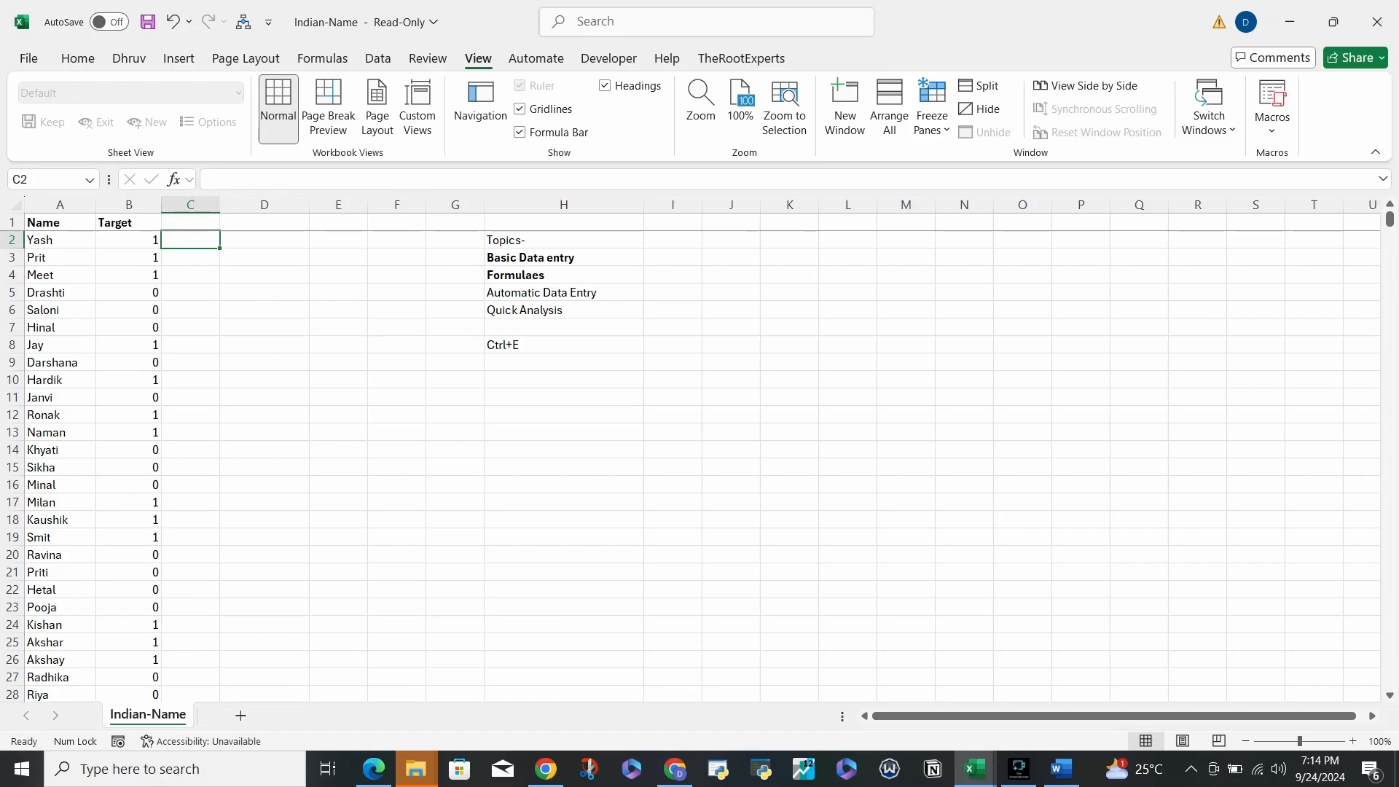
{"action": "key", "text": "Left"}
{"action": "key", "text": "Left"}
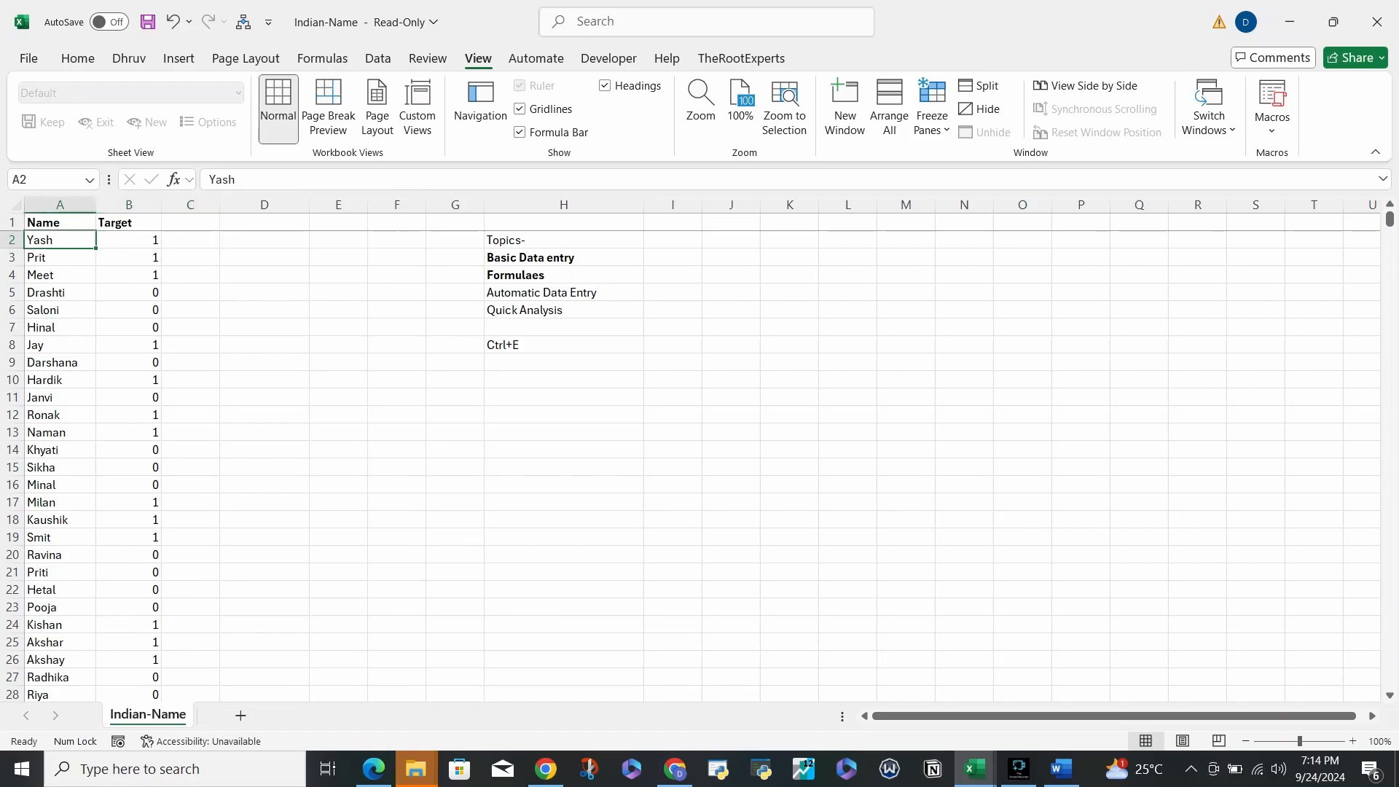
{"action": "key", "text": "Right"}
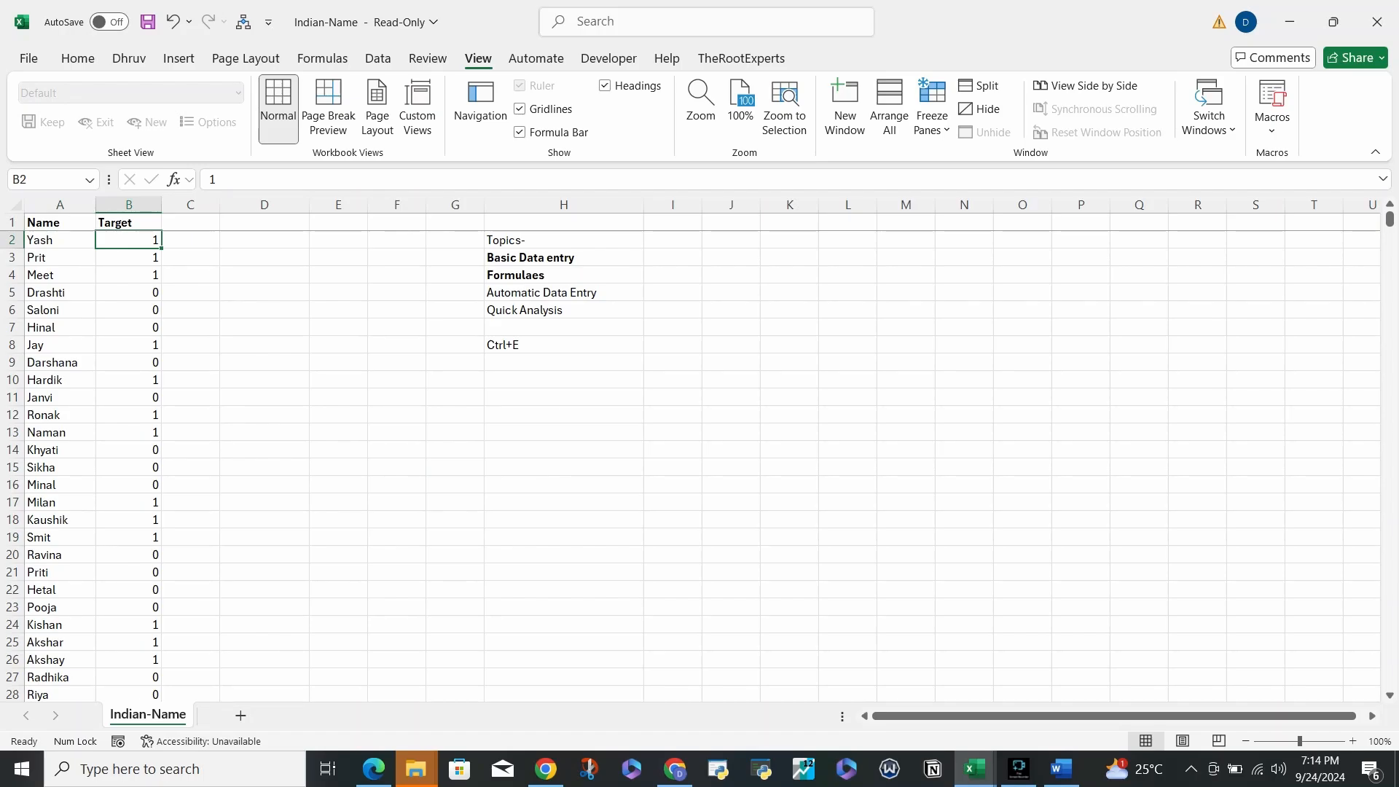
{"action": "key", "text": "Left"}
{"action": "key", "text": "ctrl+Down"}
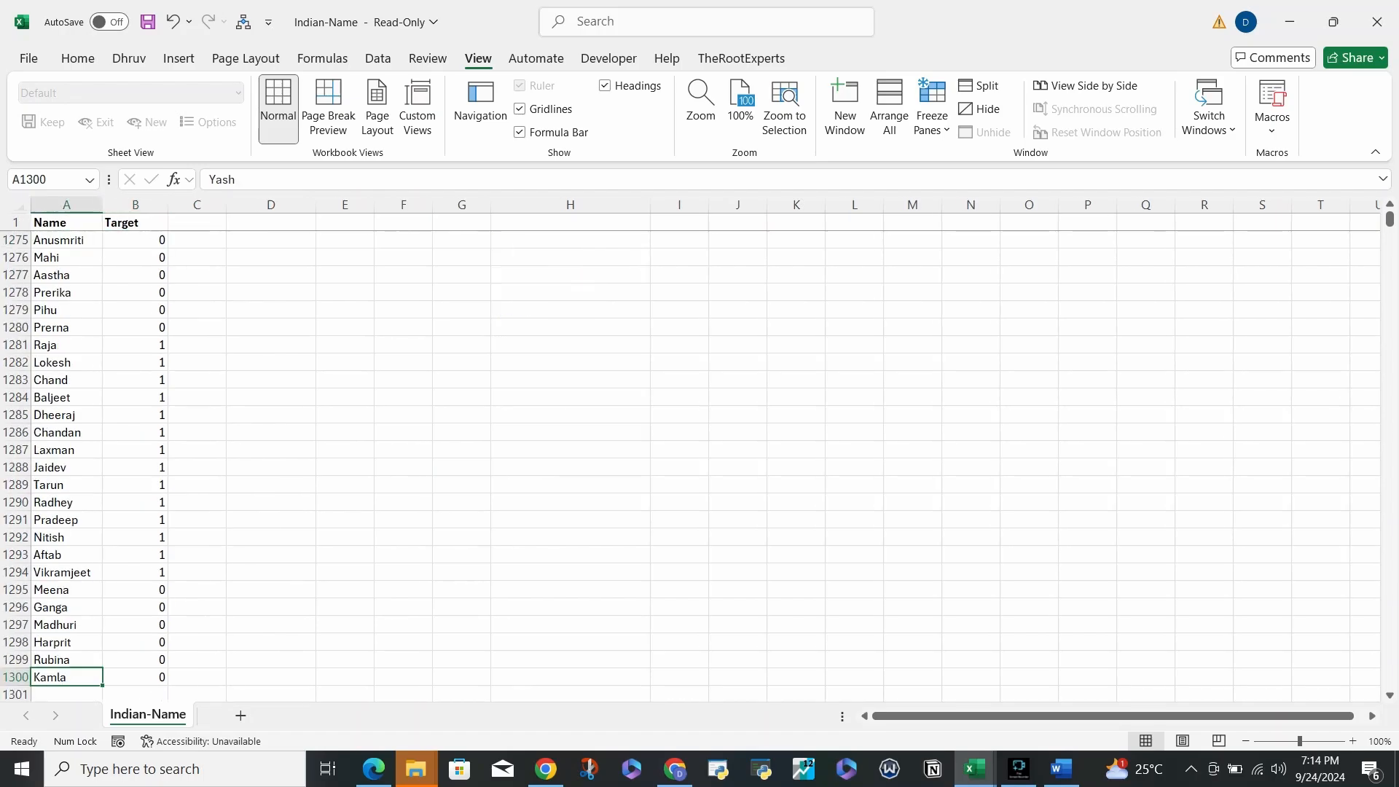
{"action": "key", "text": "ctrl+Up"}
{"action": "key", "text": "ctrl+Down"}
{"action": "key", "text": "ctrl+Up"}
{"action": "key", "text": "Down"}
{"action": "key", "text": "Right"}
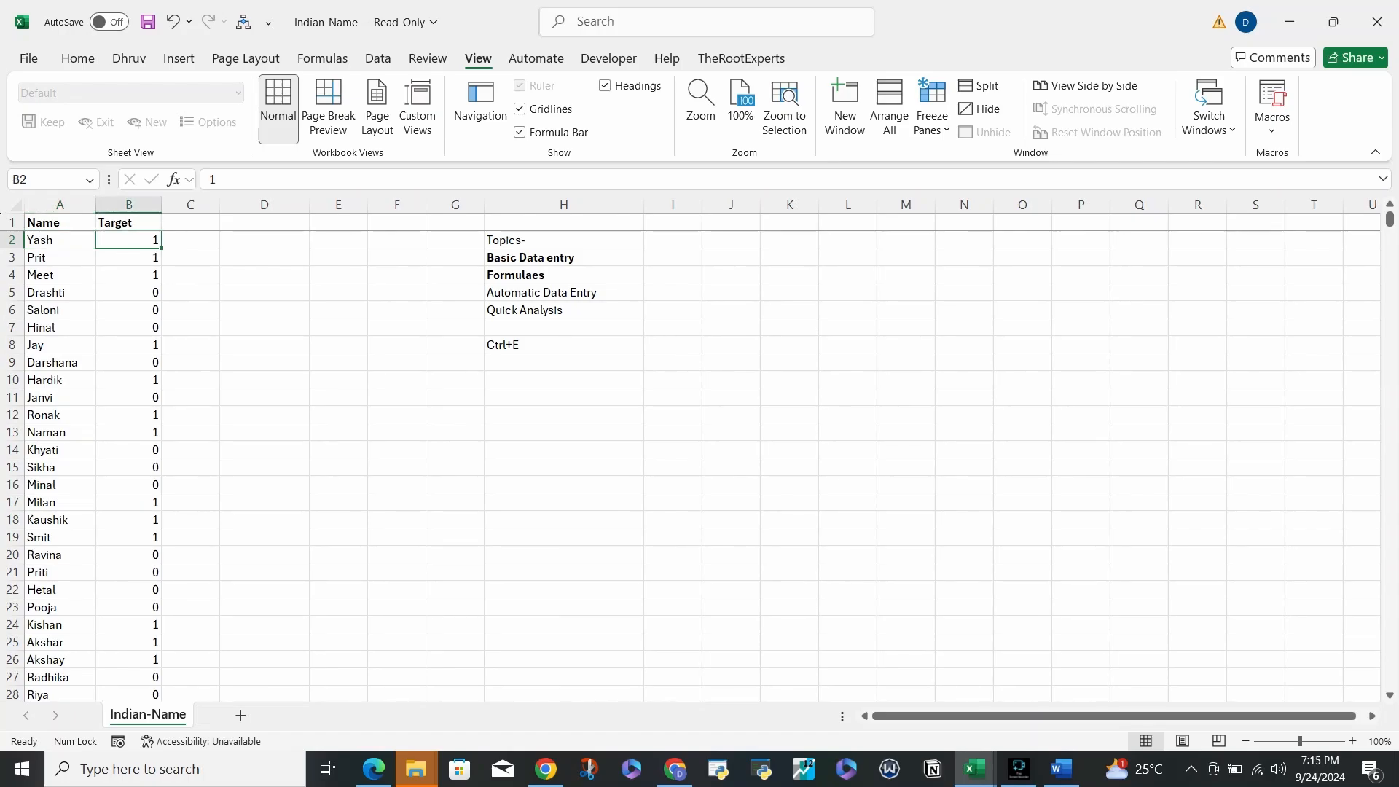
{"action": "left_click", "coordinate": [128, 363]}
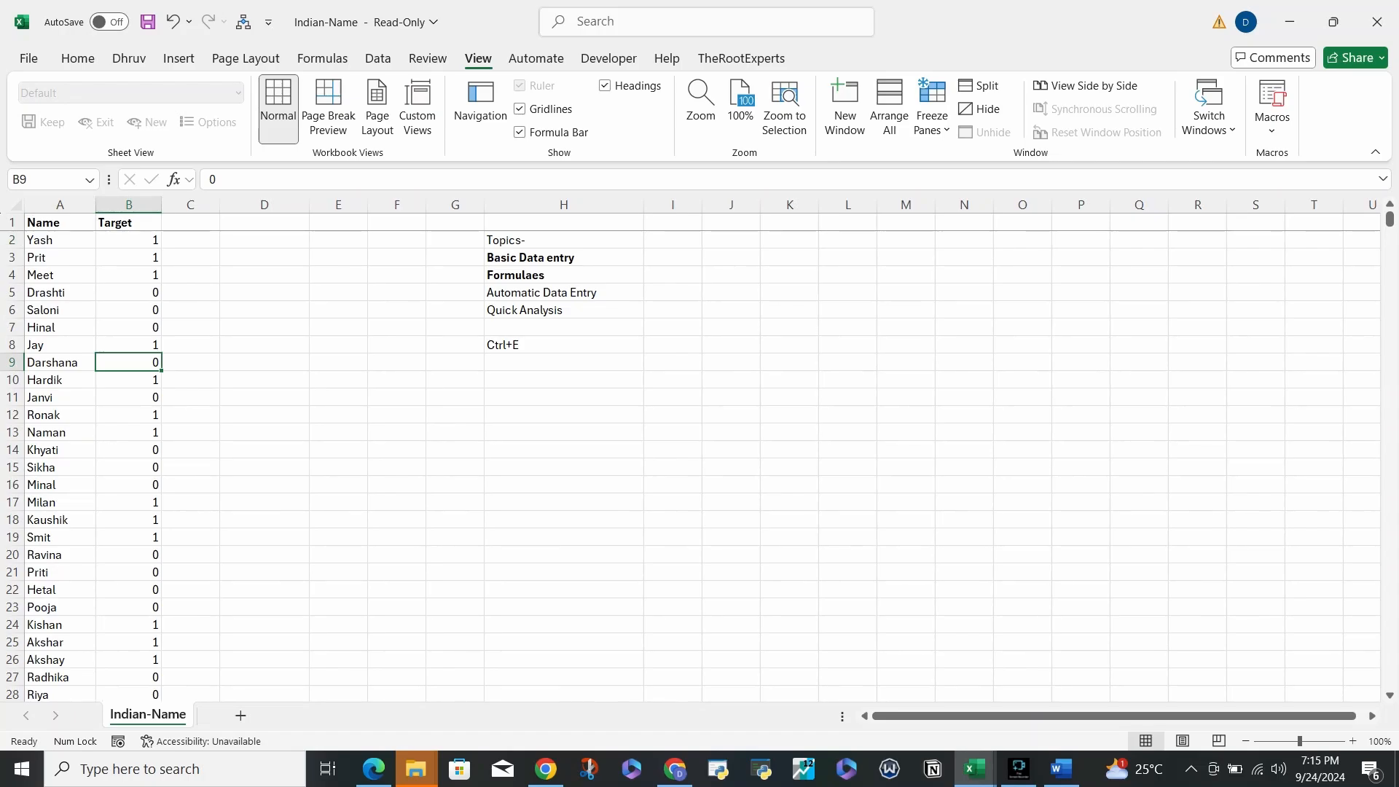
{"action": "left_click_drag", "start_coordinate": [59, 362], "coordinate": [128, 362]}
{"action": "left_click_drag", "start_coordinate": [60, 397], "coordinate": [128, 397]}
{"action": "left_click_drag", "start_coordinate": [60, 450], "coordinate": [128, 467]}
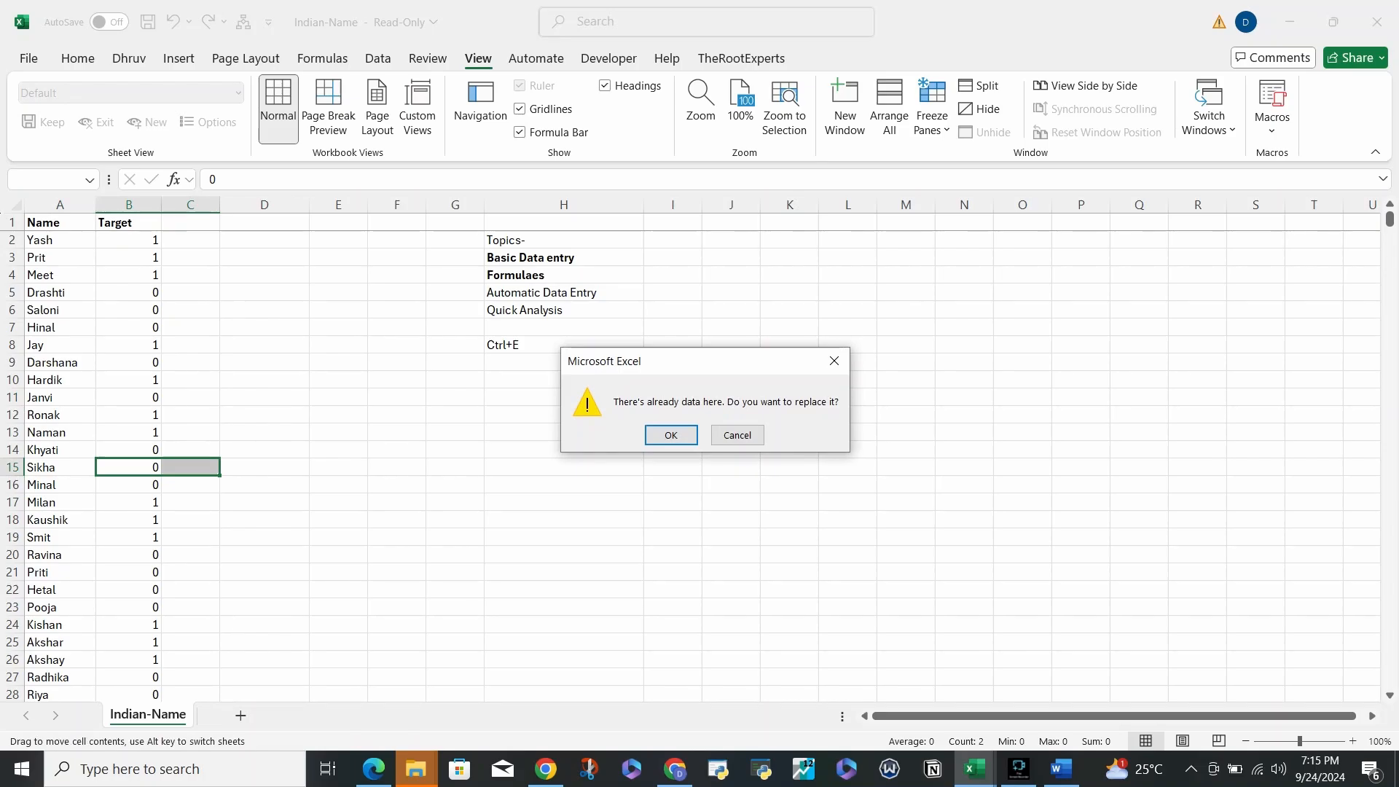
{"action": "left_click", "coordinate": [834, 361]}
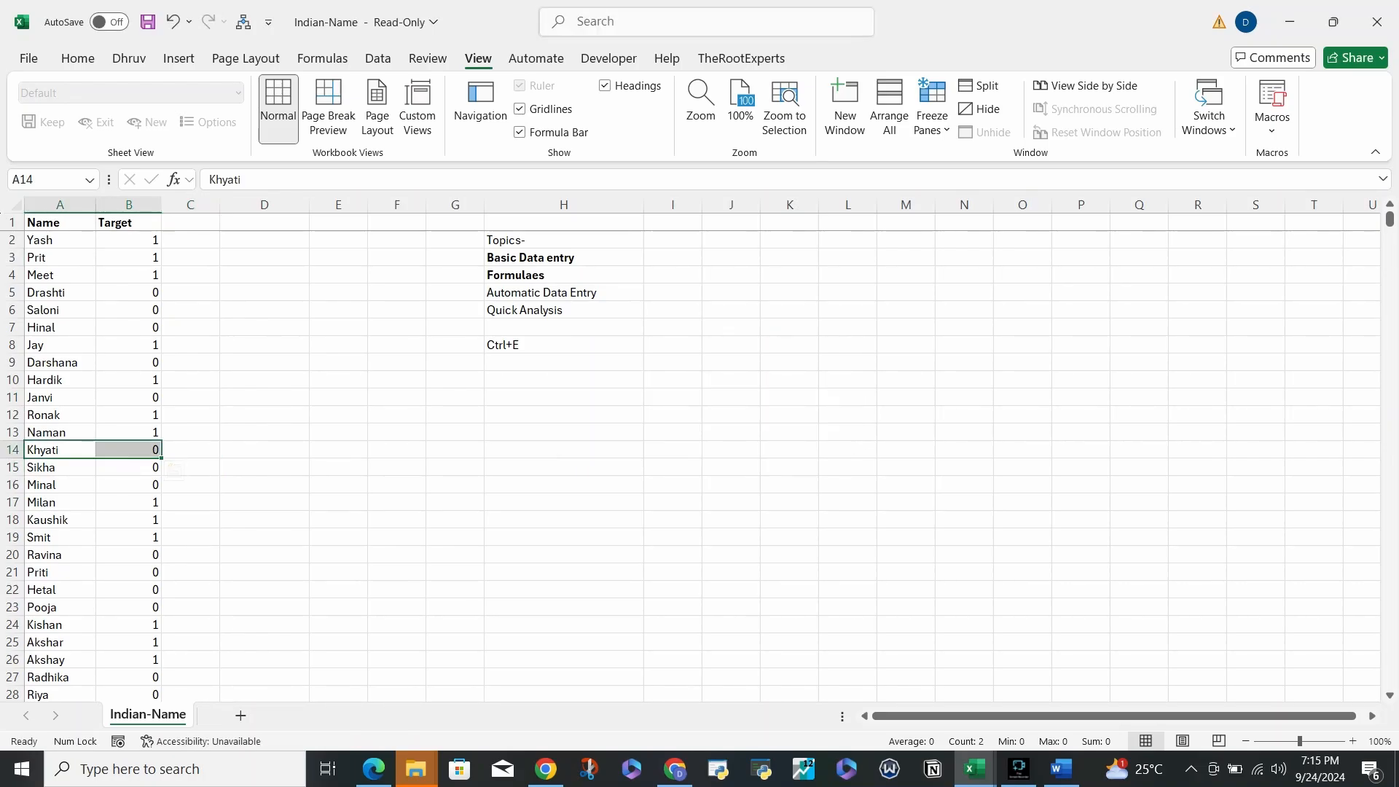
{"action": "left_click_drag", "start_coordinate": [59, 239], "coordinate": [128, 275]}
{"action": "left_click", "coordinate": [191, 239]}
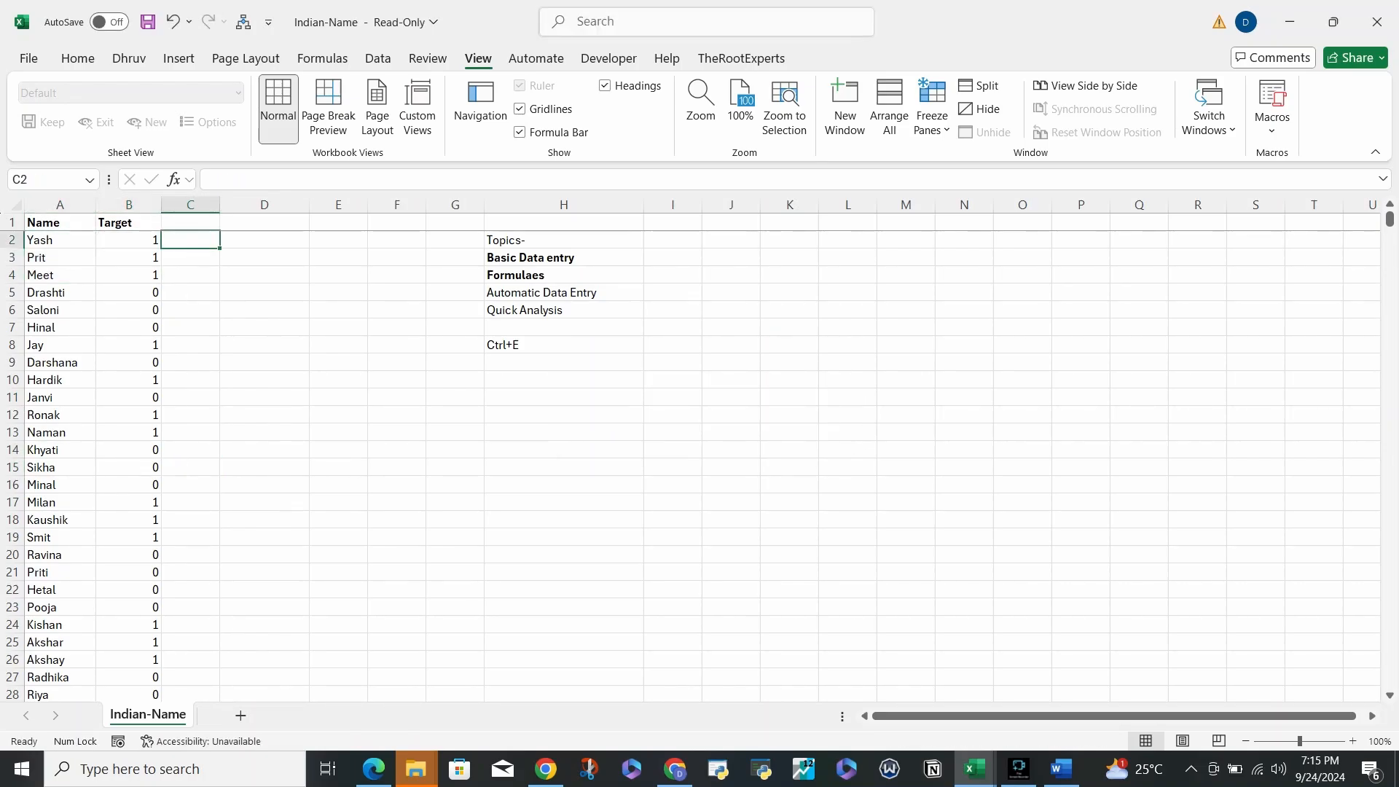
{"action": "left_click", "coordinate": [60, 240]}
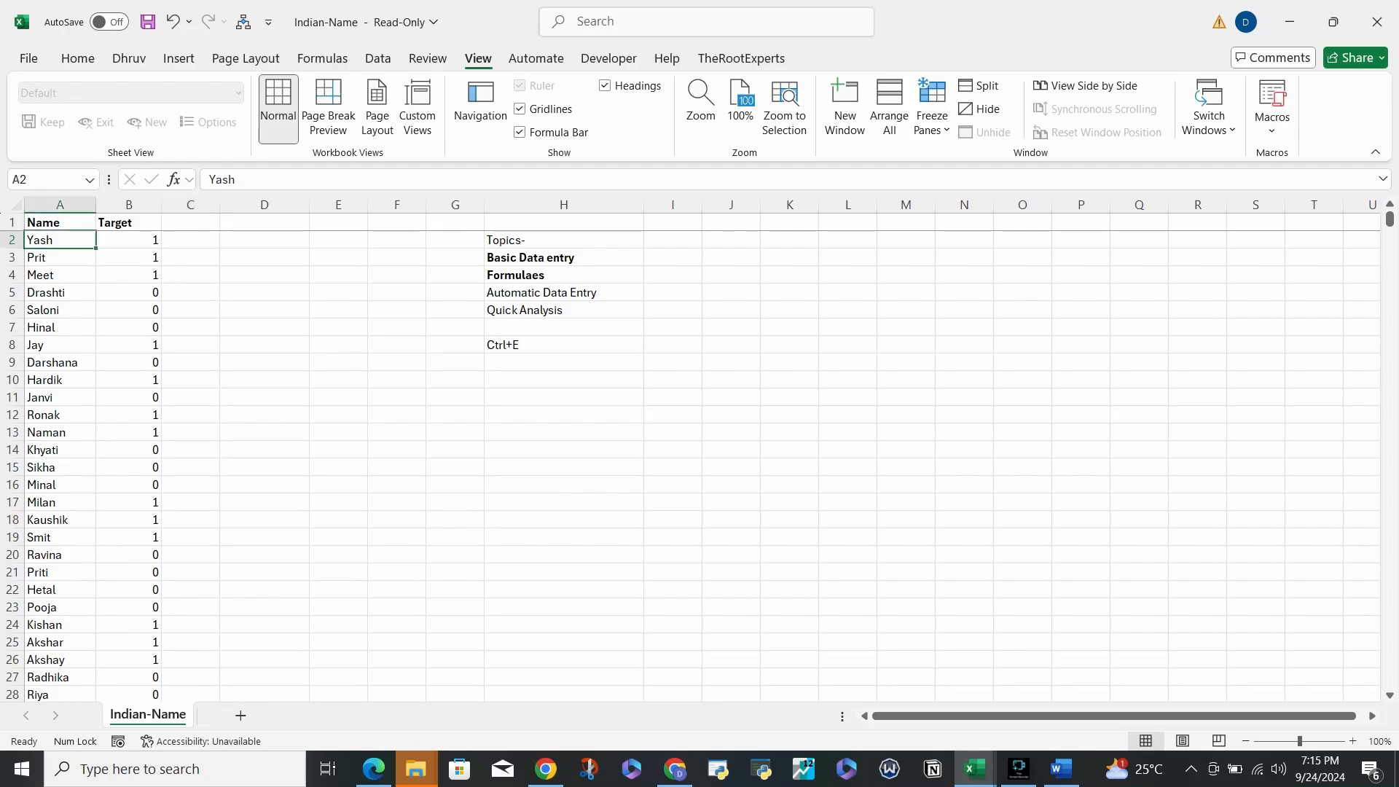
{"action": "left_click", "coordinate": [60, 257]}
{"action": "left_click", "coordinate": [59, 275]}
{"action": "key", "text": "Down"}
{"action": "key", "text": "Down"}
{"action": "key", "text": "Down"}
{"action": "key", "text": "Down"}
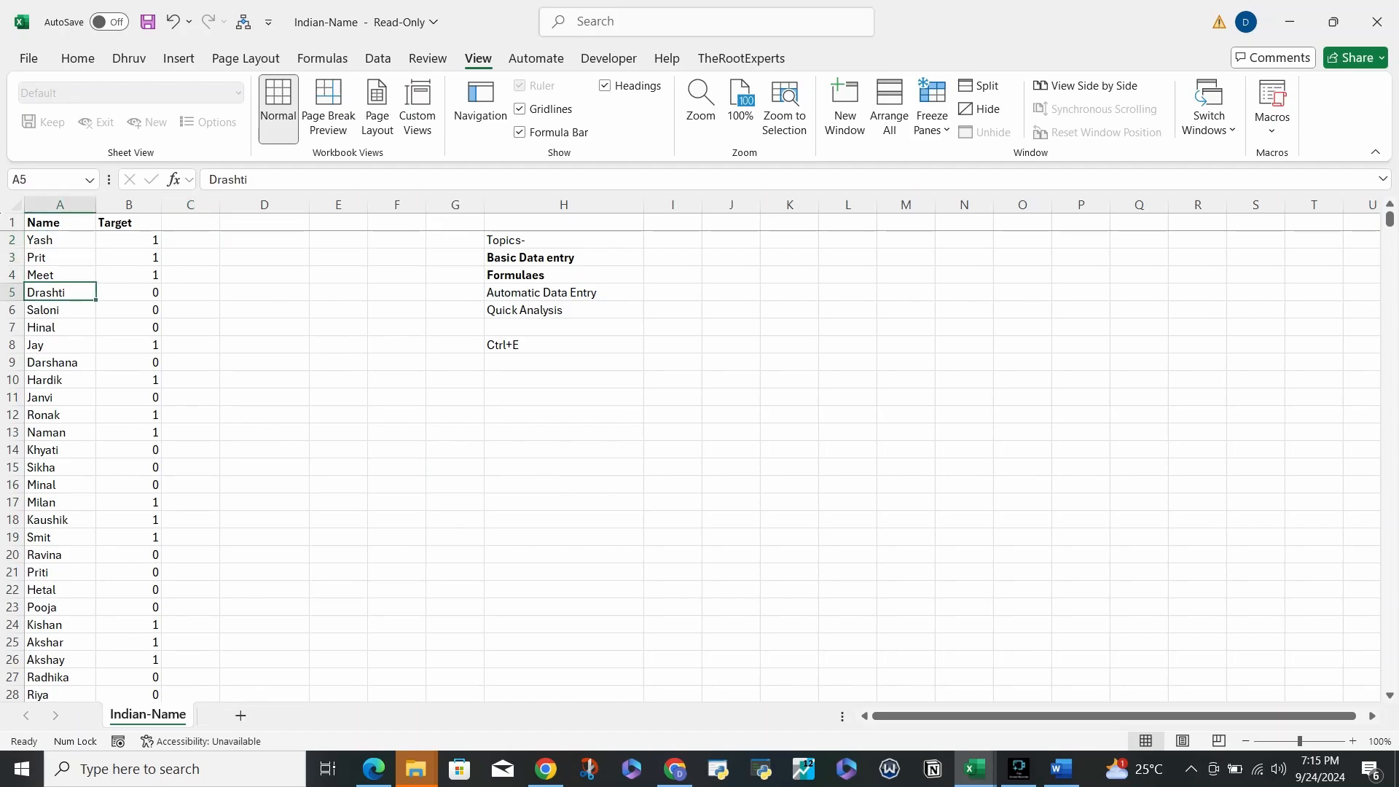
{"action": "key", "text": "Down"}
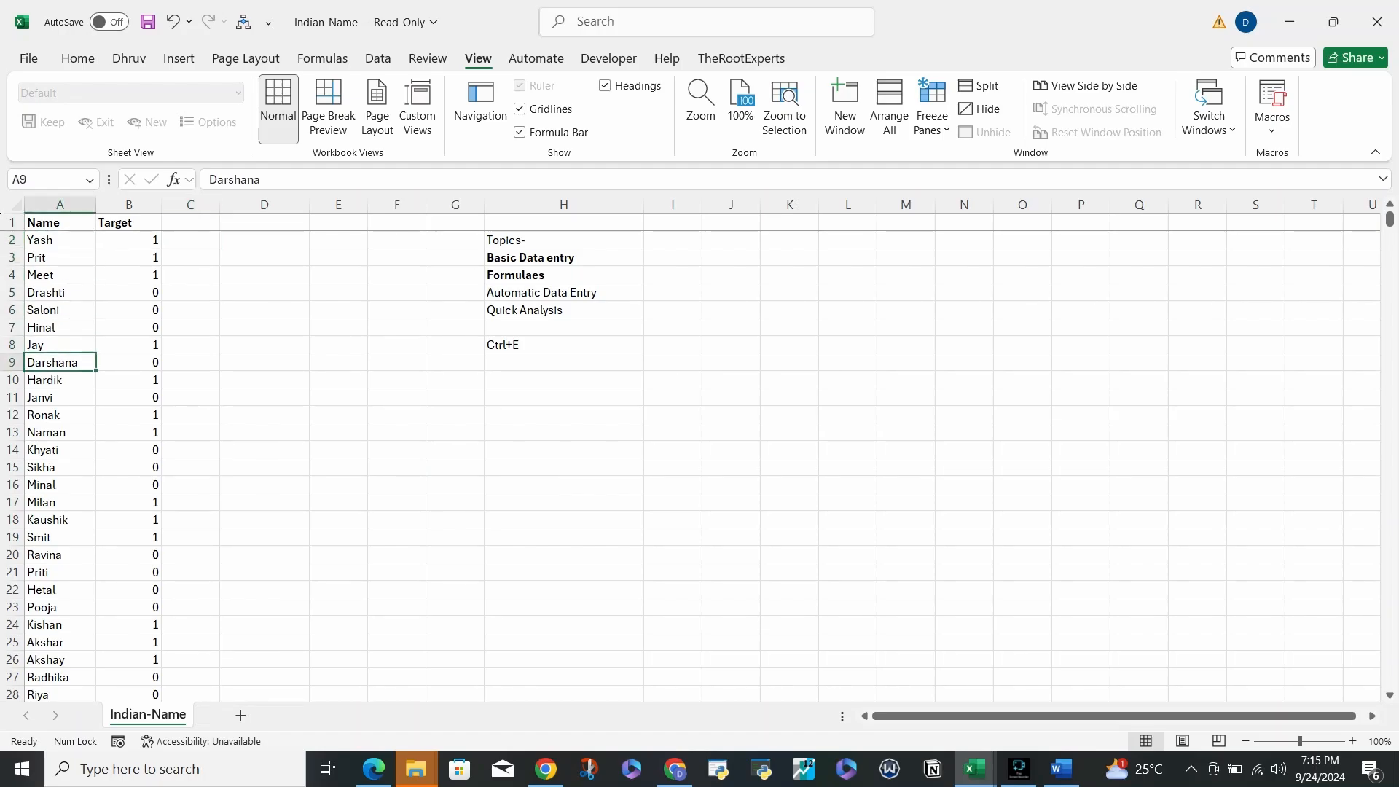
{"action": "left_click", "coordinate": [190, 240]}
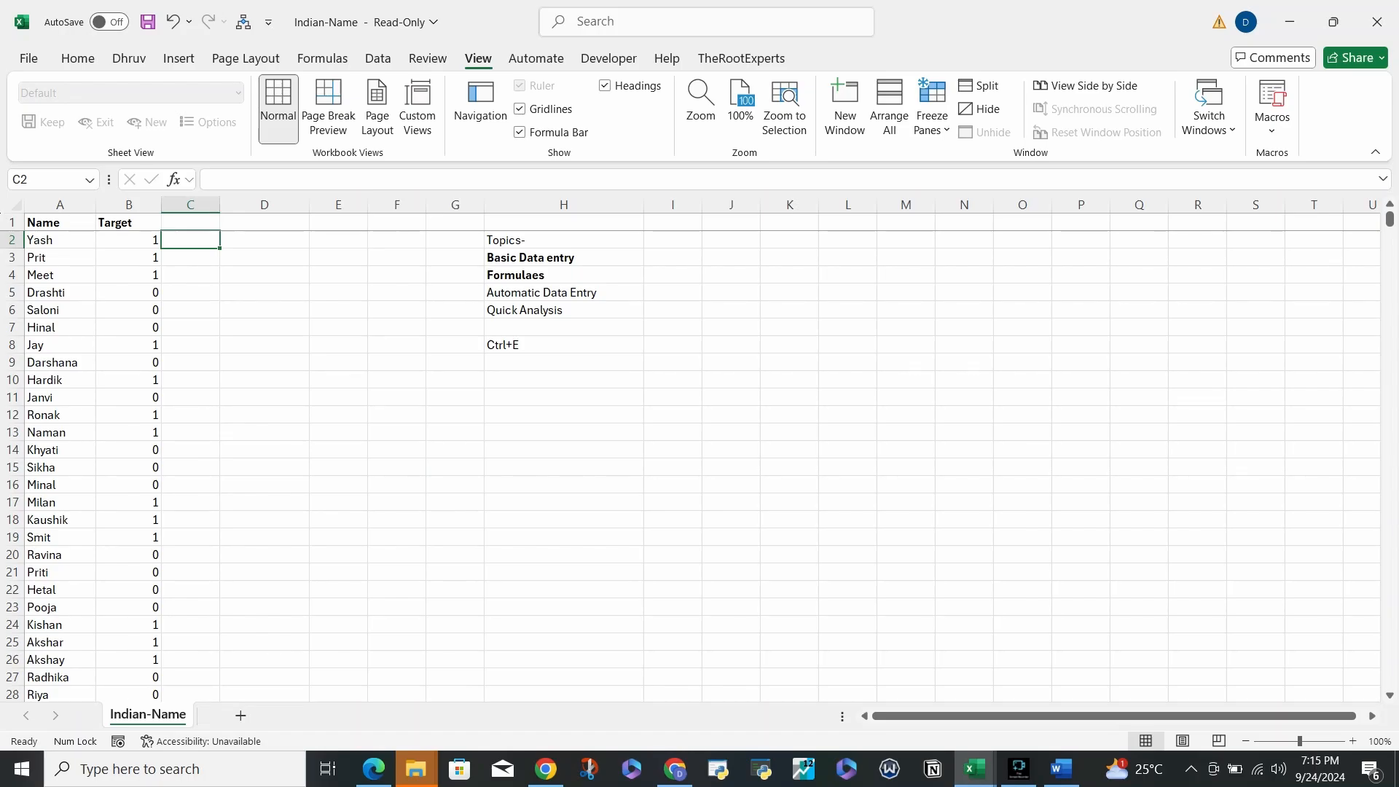
- Type the example initials Y, P, M and D for the first four names in column C
{"action": "type", "text": "Y"}
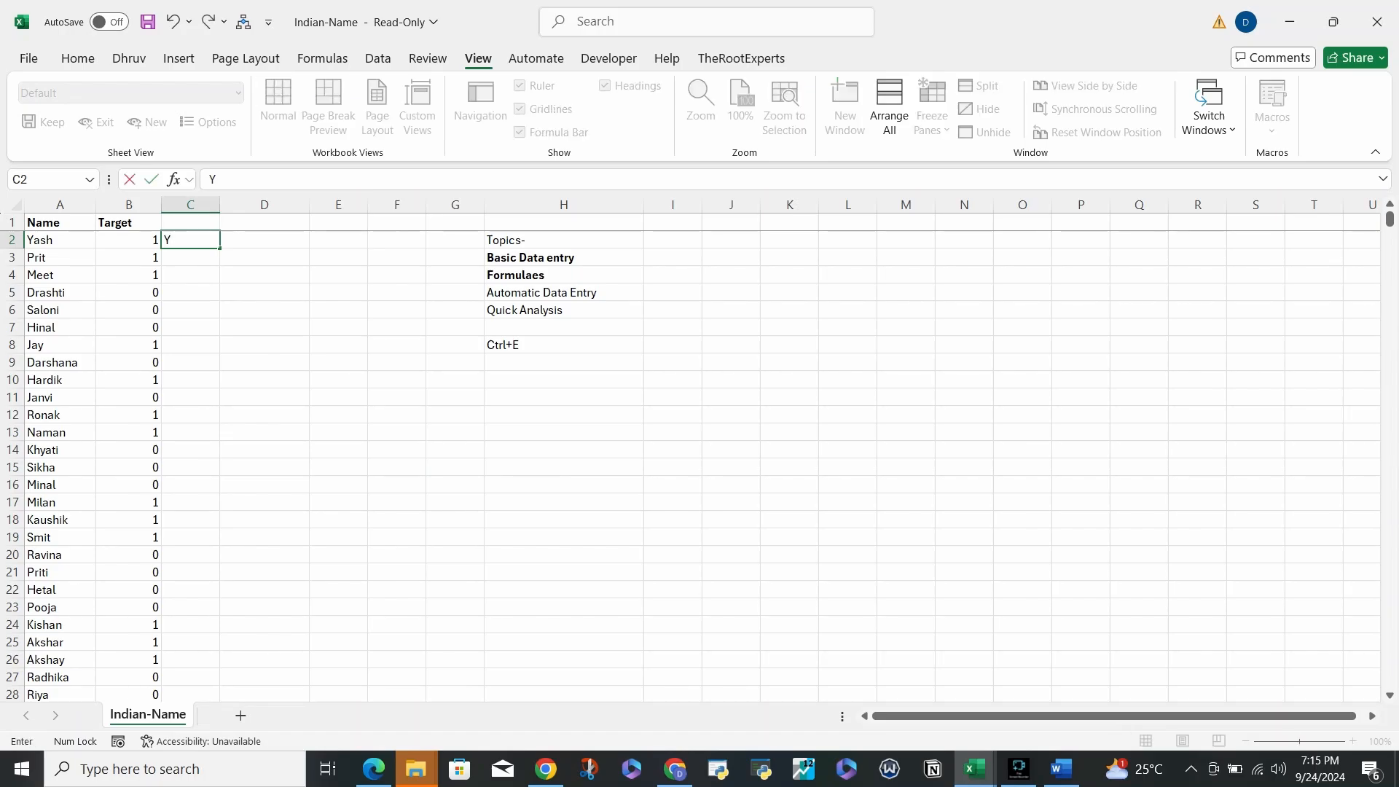
{"action": "key", "text": "Return"}
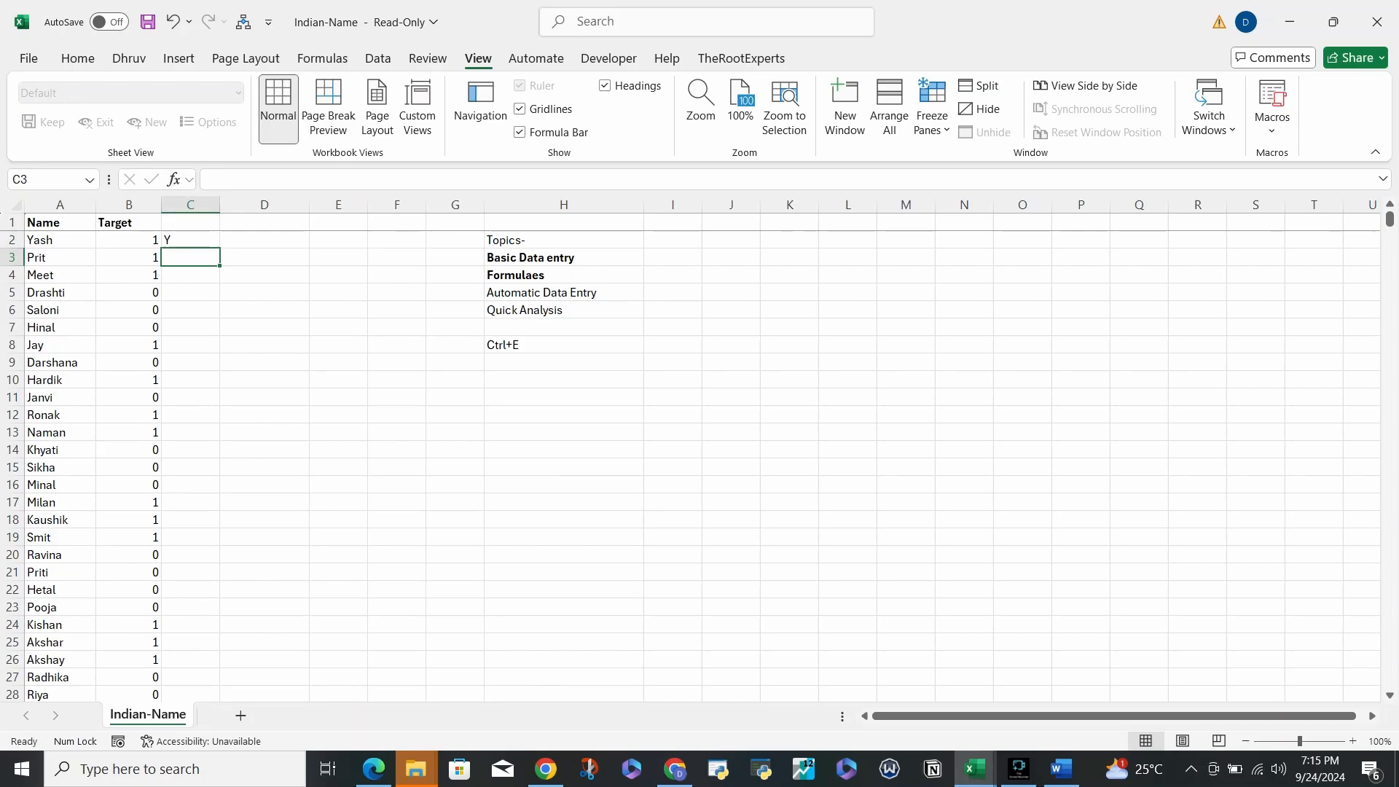
{"action": "left_click", "coordinate": [563, 344]}
{"action": "key", "text": "ctrl+Left"}
{"action": "key", "text": "ctrl+Up"}
{"action": "key", "text": "Right"}
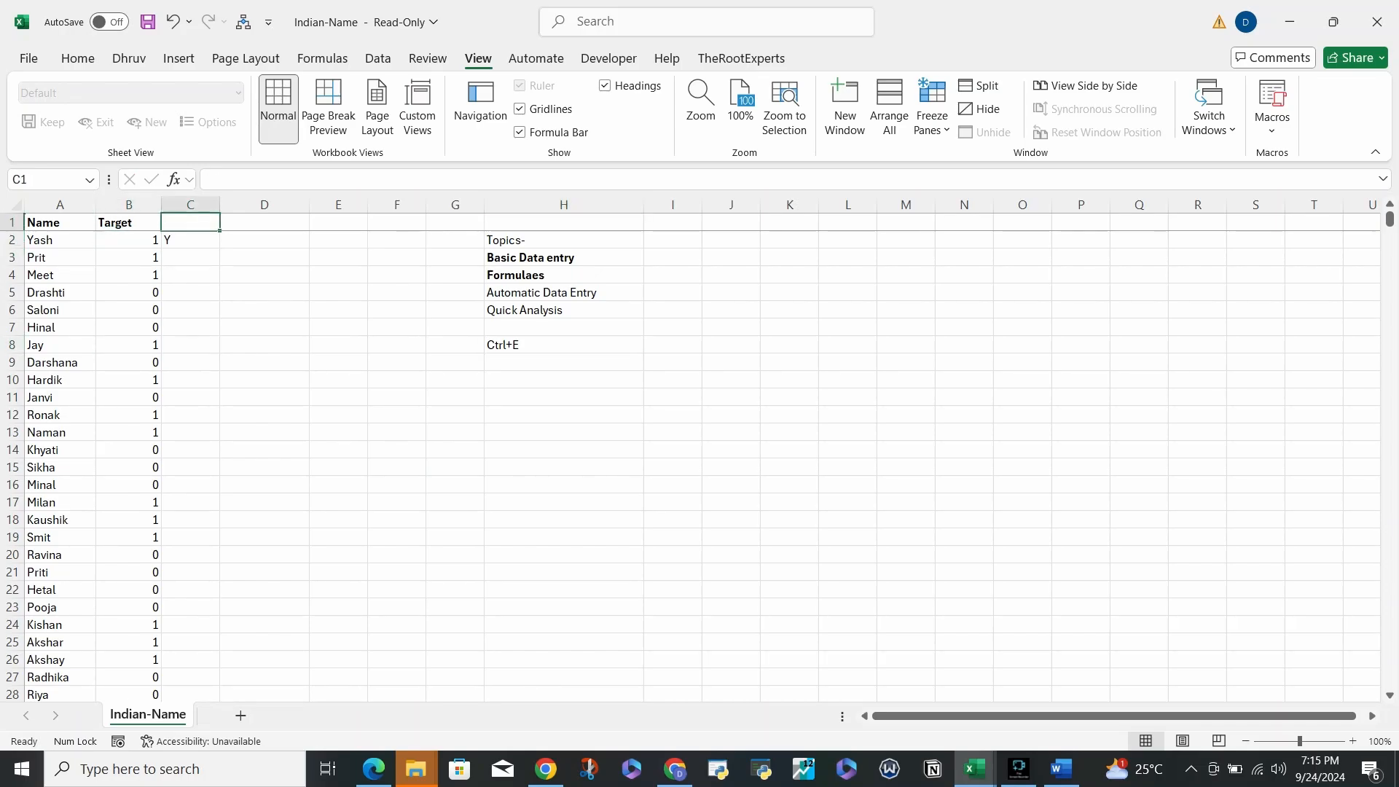
{"action": "key", "text": "Down"}
{"action": "key", "text": "Down"}
{"action": "type", "text": "P"}
{"action": "key", "text": "Return"}
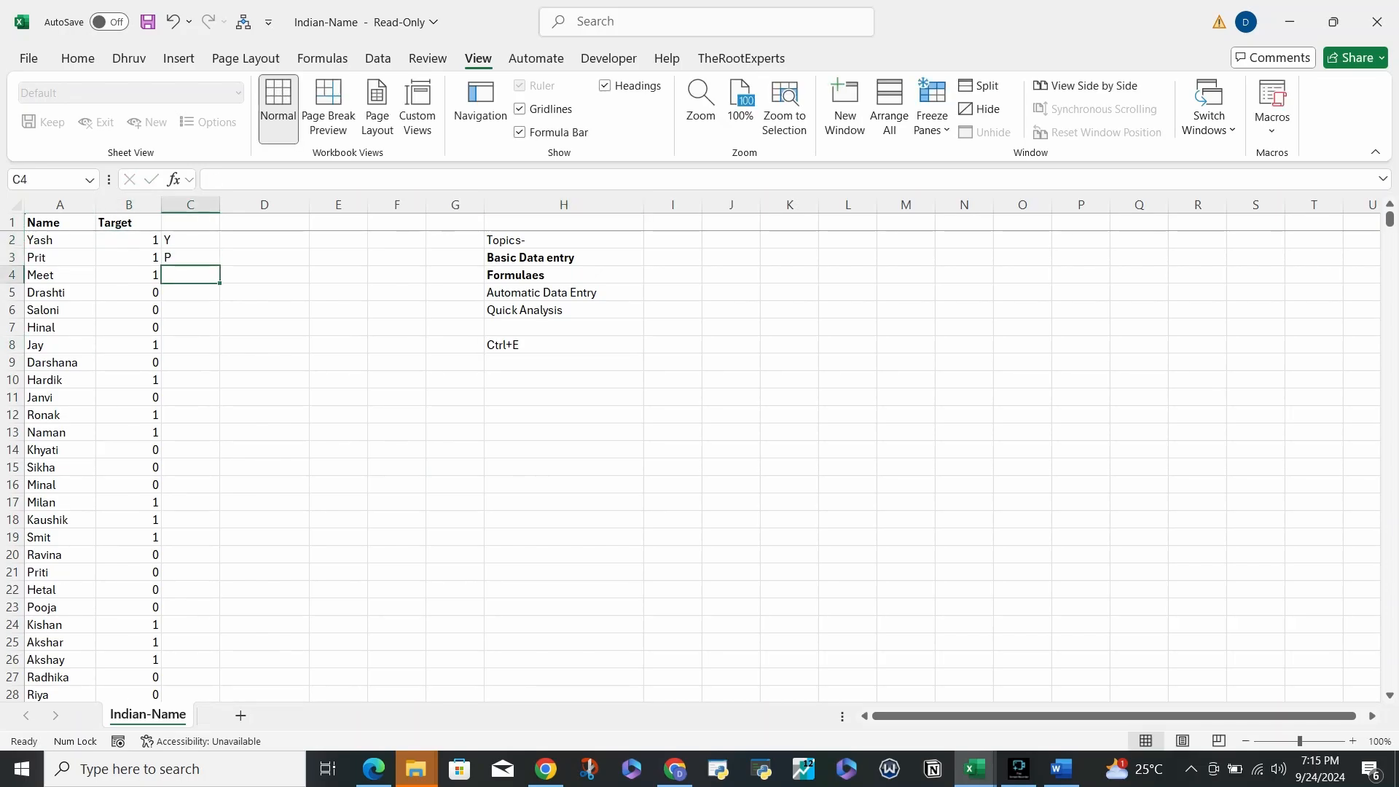
{"action": "type", "text": "M"}
{"action": "key", "text": "Return"}
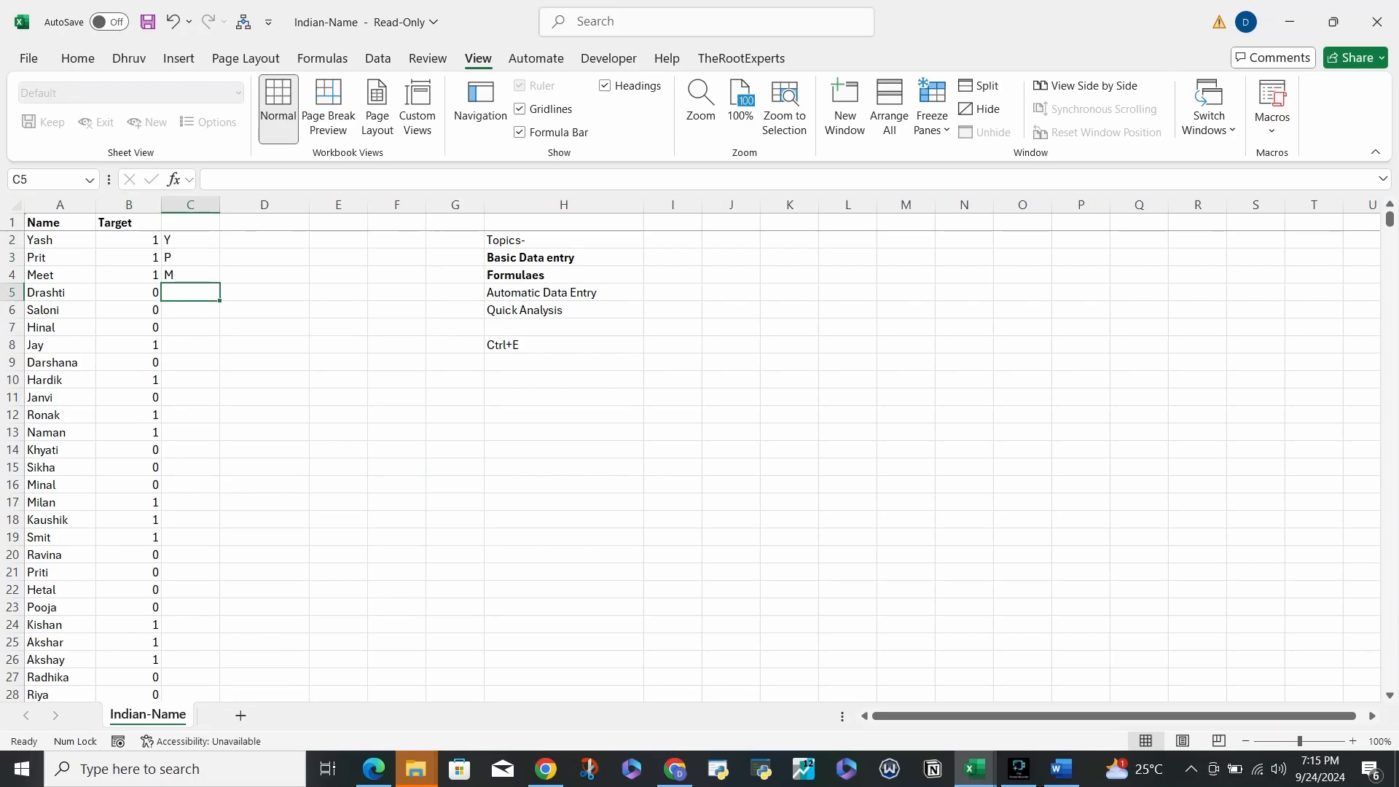
{"action": "type", "text": "D"}
{"action": "key", "text": "Return"}
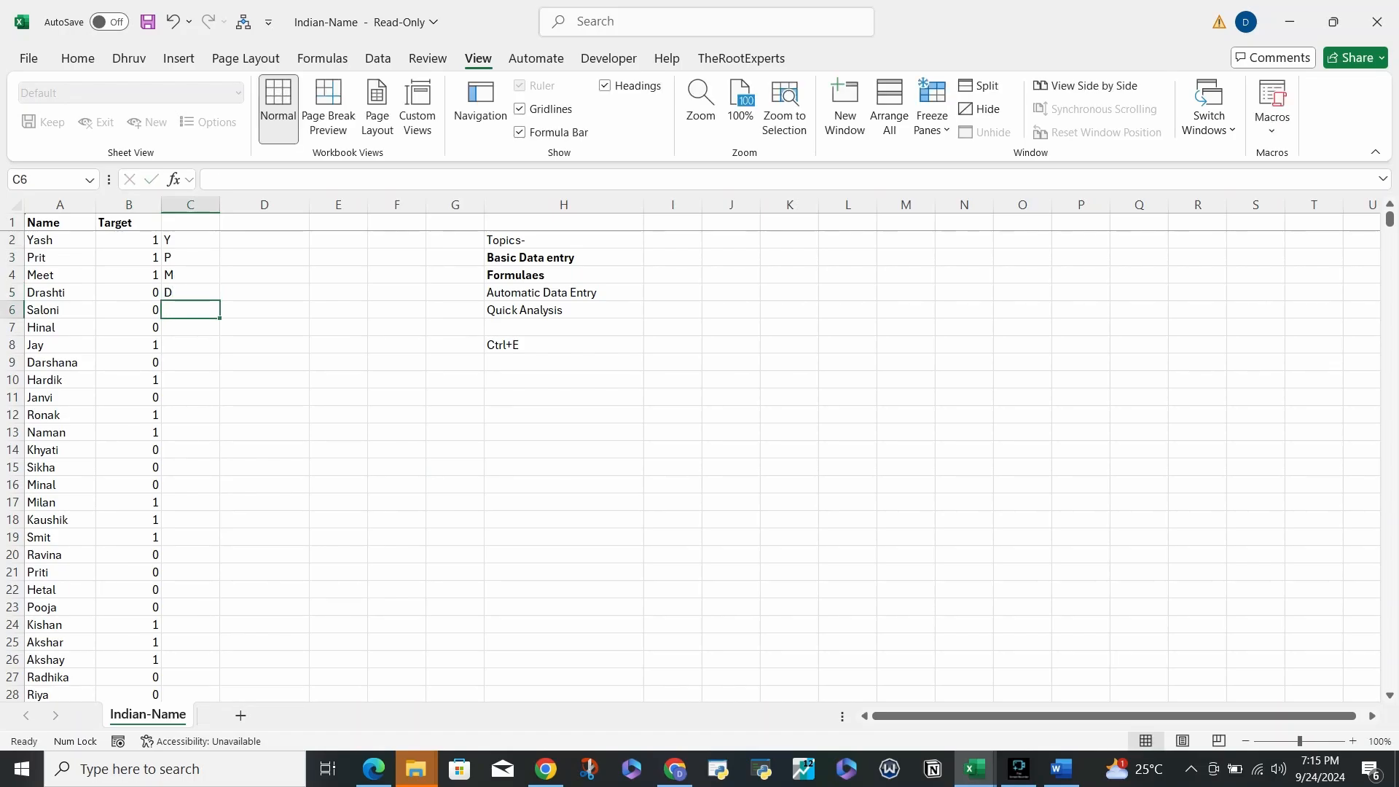
- Flash Fill first letters down column C, inspect results around C663, and return to C2
{"action": "key", "text": "ctrl+e"}
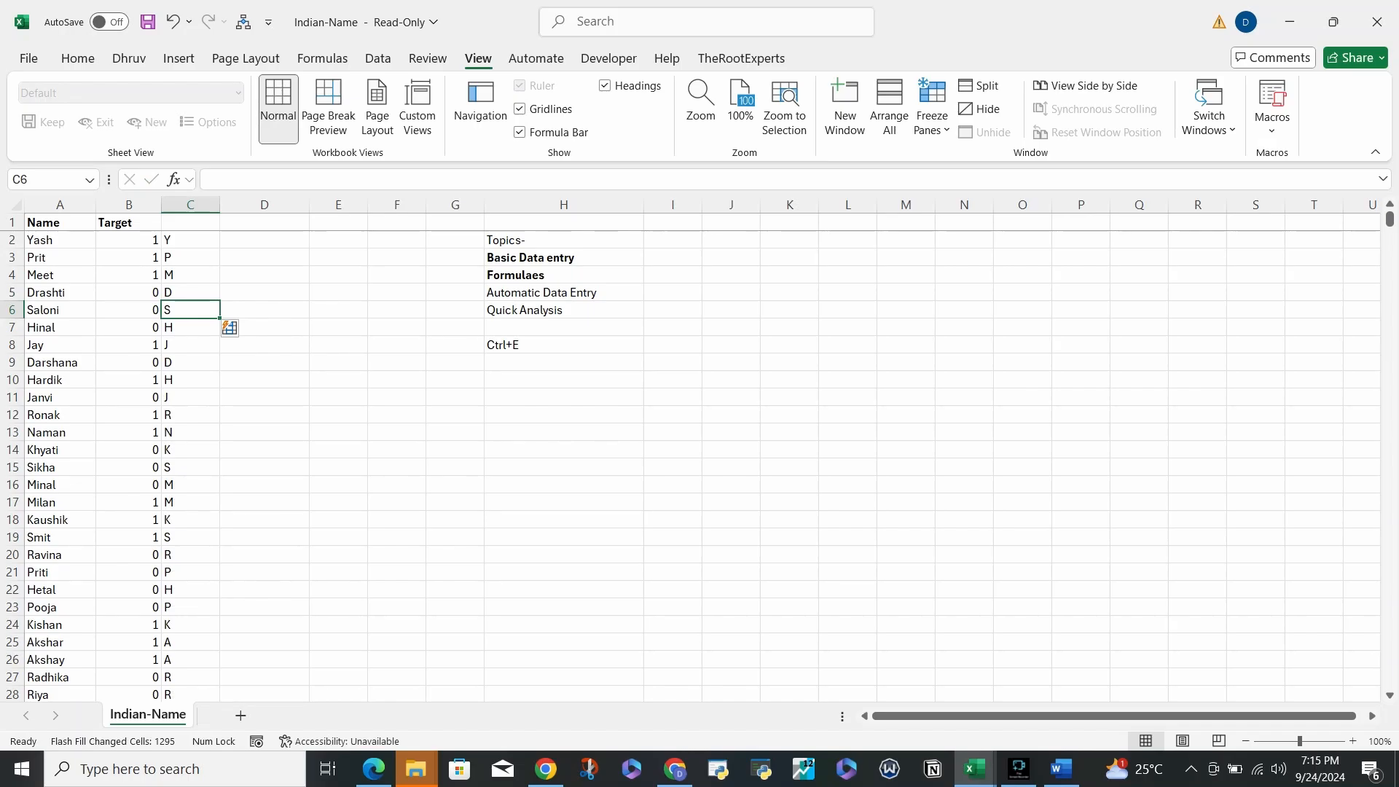
{"action": "scroll", "coordinate": [689, 466], "scroll_direction": "down", "scroll_amount": 20}
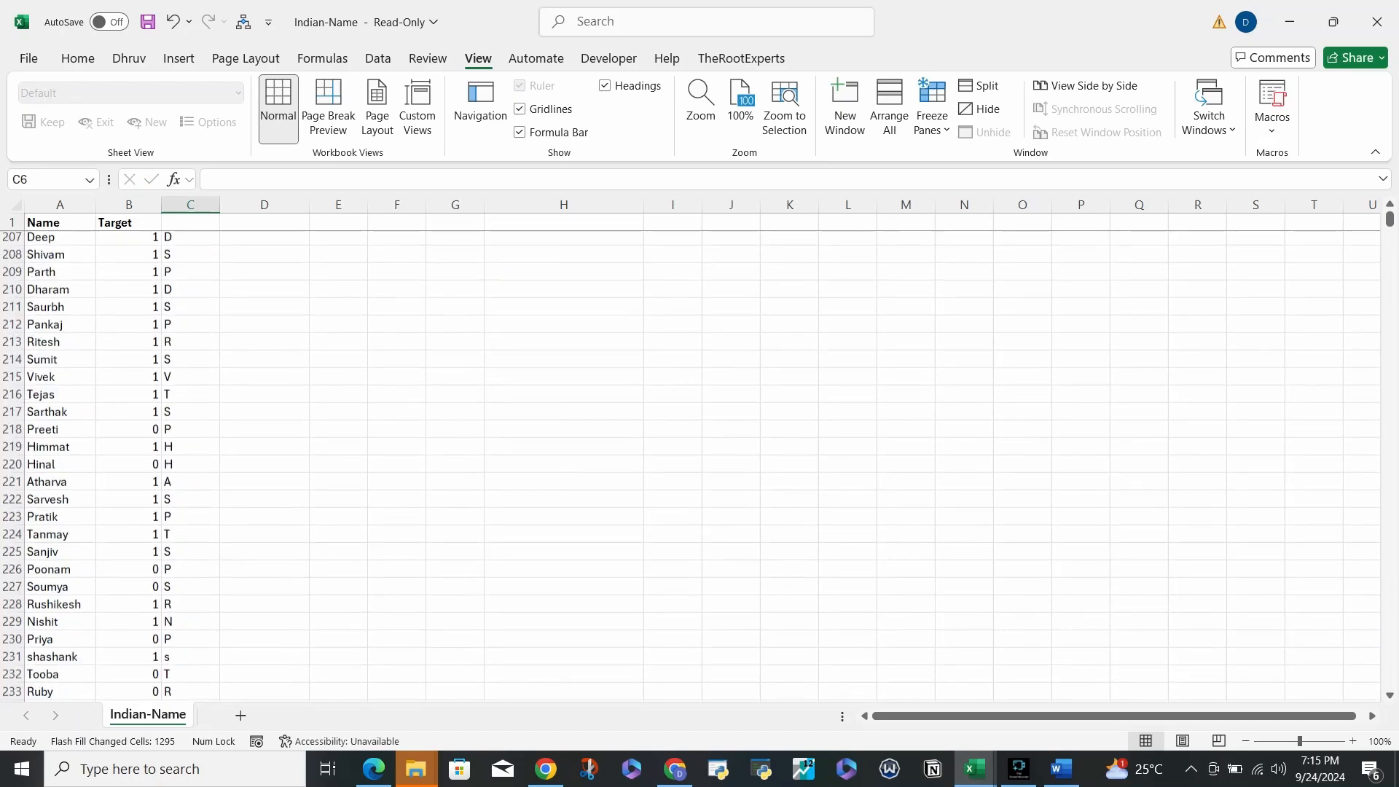
{"action": "scroll", "coordinate": [689, 465], "scroll_direction": "down", "scroll_amount": 20}
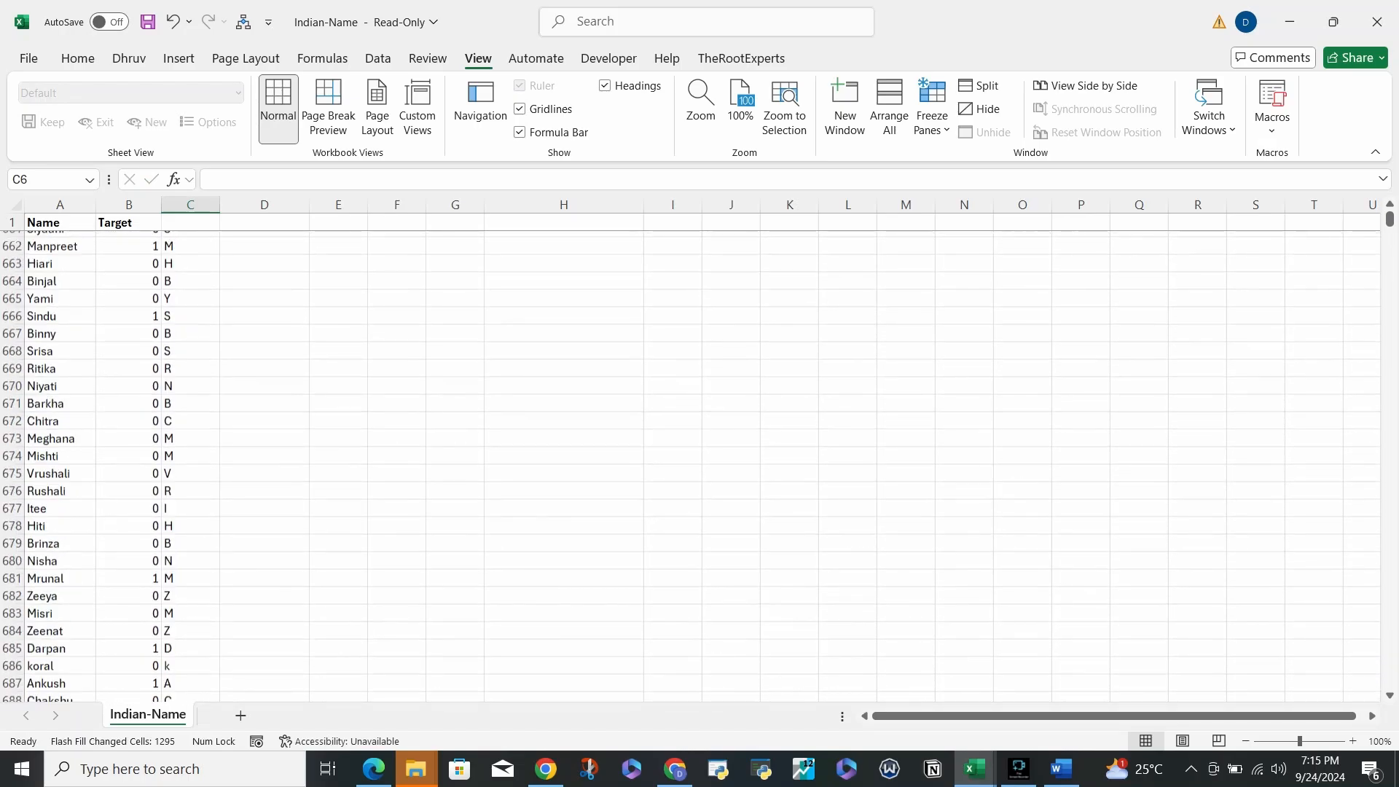
{"action": "scroll", "coordinate": [689, 465], "scroll_direction": "down", "scroll_amount": 1}
{"action": "scroll", "coordinate": [689, 466], "scroll_direction": "up", "scroll_amount": 20}
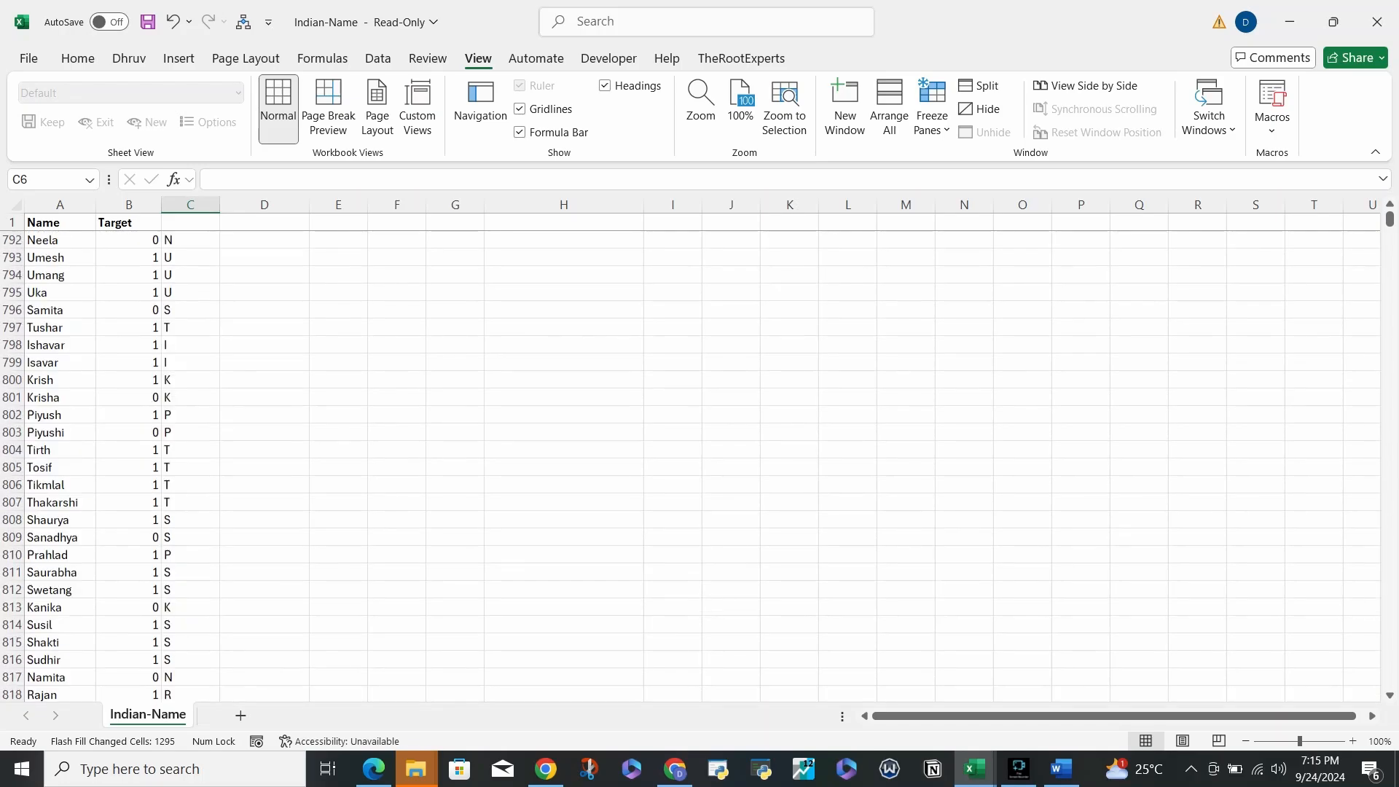
{"action": "left_click", "coordinate": [191, 365]}
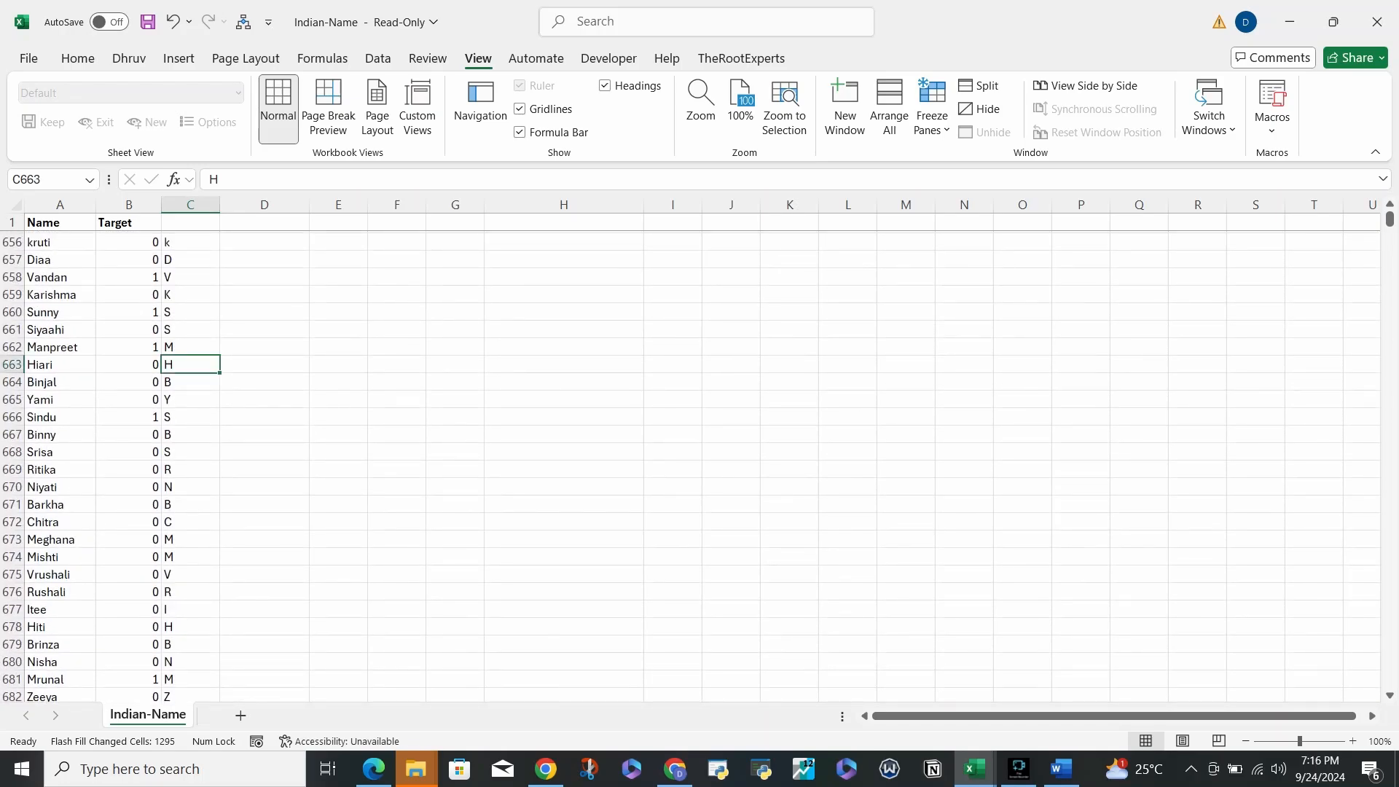
{"action": "key", "text": "ctrl+Up"}
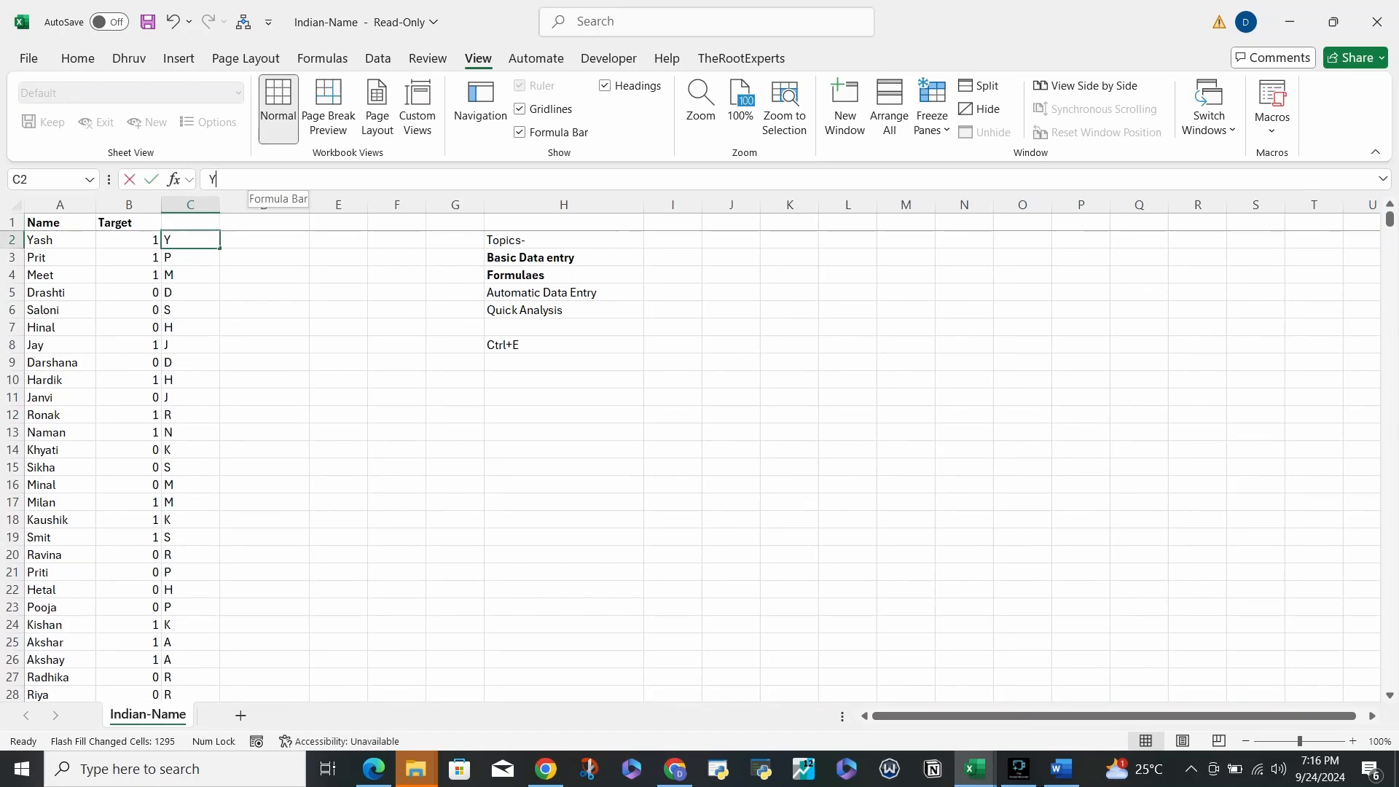
- Clear the single-letter initials from C2 down to C1300
{"action": "key", "text": "BackSpace"}
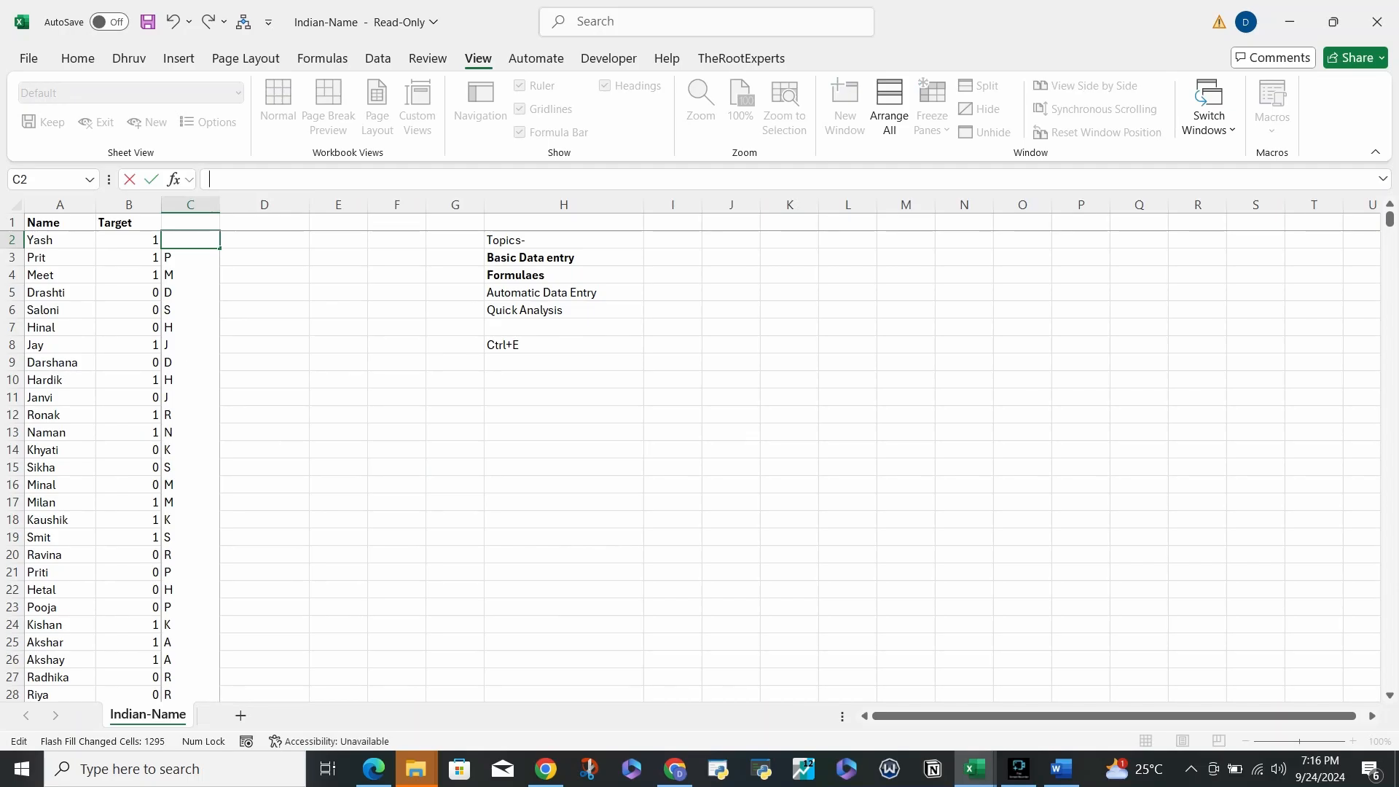
{"action": "key", "text": "Return"}
{"action": "key", "text": "Up"}
{"action": "key", "text": "Down"}
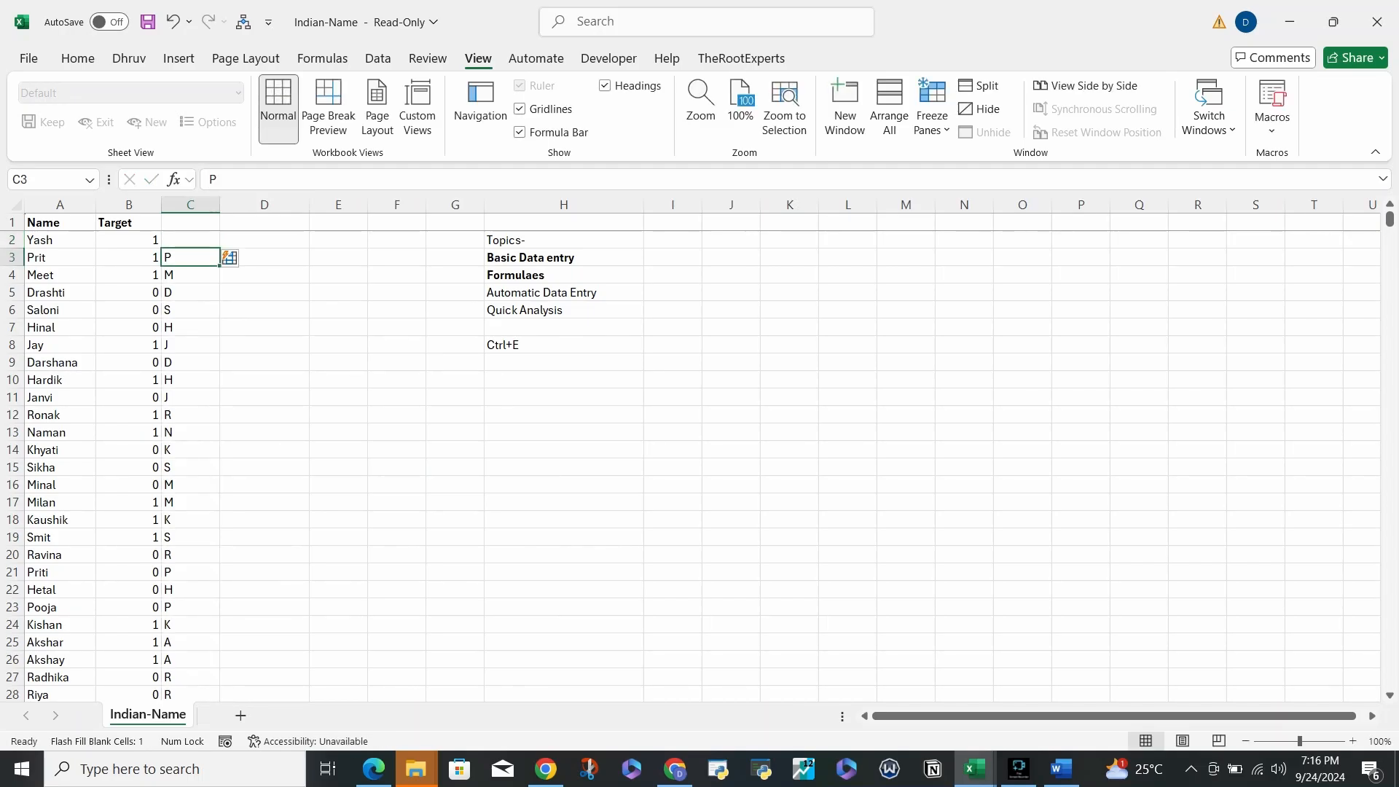
{"action": "key", "text": "ctrl+shift+Down"}
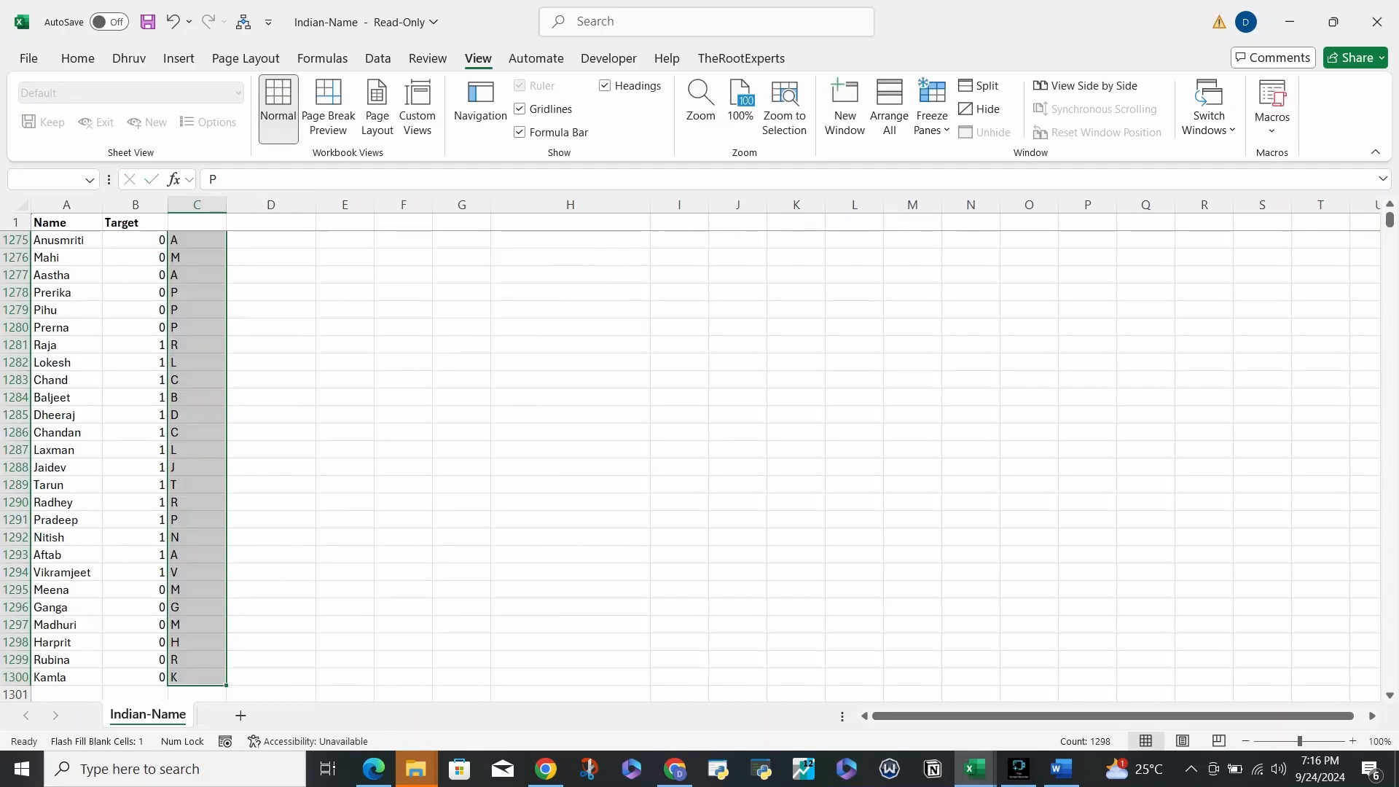
{"action": "key", "text": "Delete"}
{"action": "key", "text": "Up"}
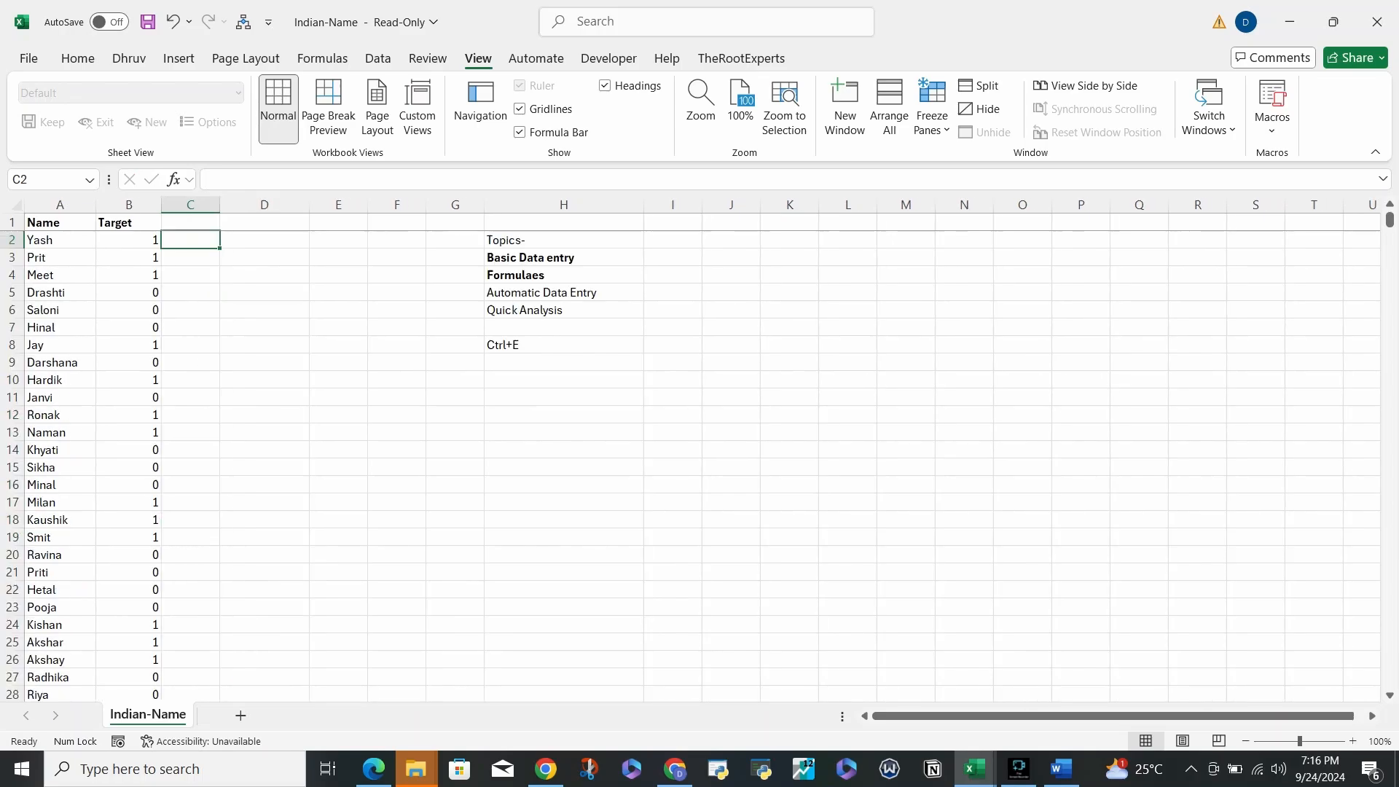
{"action": "key", "text": "Up"}
{"action": "key", "text": "Down"}
{"action": "key", "text": "Down"}
{"action": "key", "text": "Up"}
- Enter Ya, Pr and Me in C2:C4 and Flash Fill two-letter prefixes down column C
{"action": "type", "text": "Ya"}
{"action": "key", "text": "Return"}
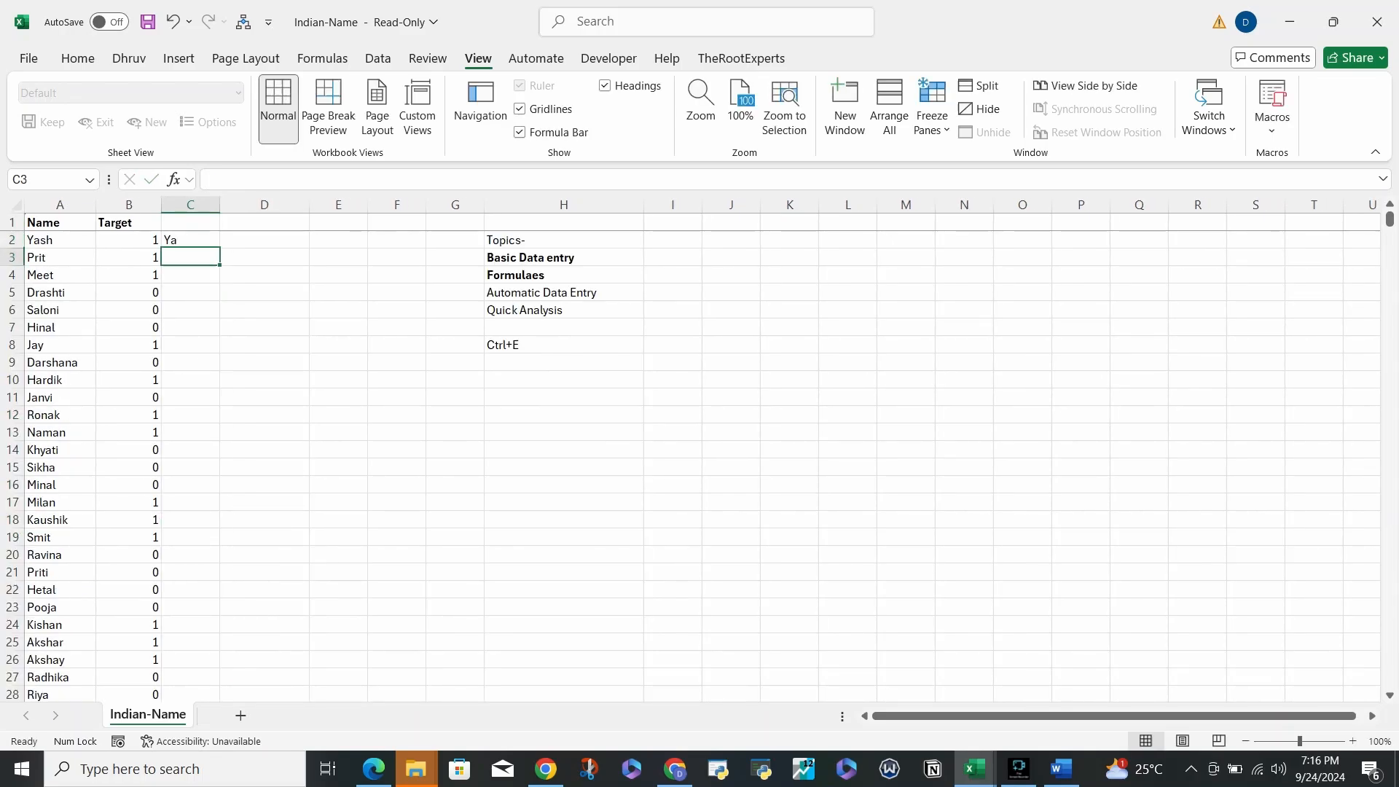
{"action": "type", "text": "Pr"}
{"action": "key", "text": "Return"}
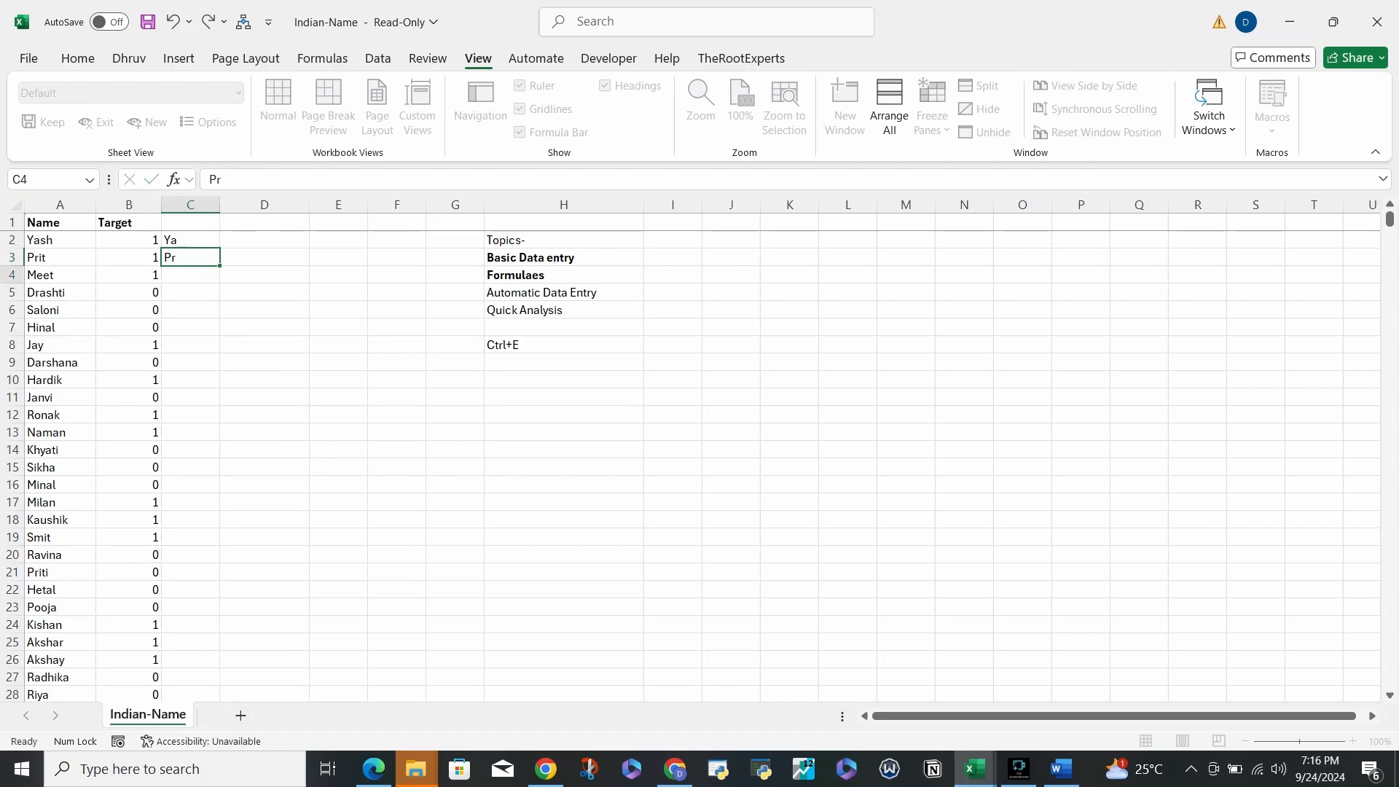
{"action": "type", "text": "Me"}
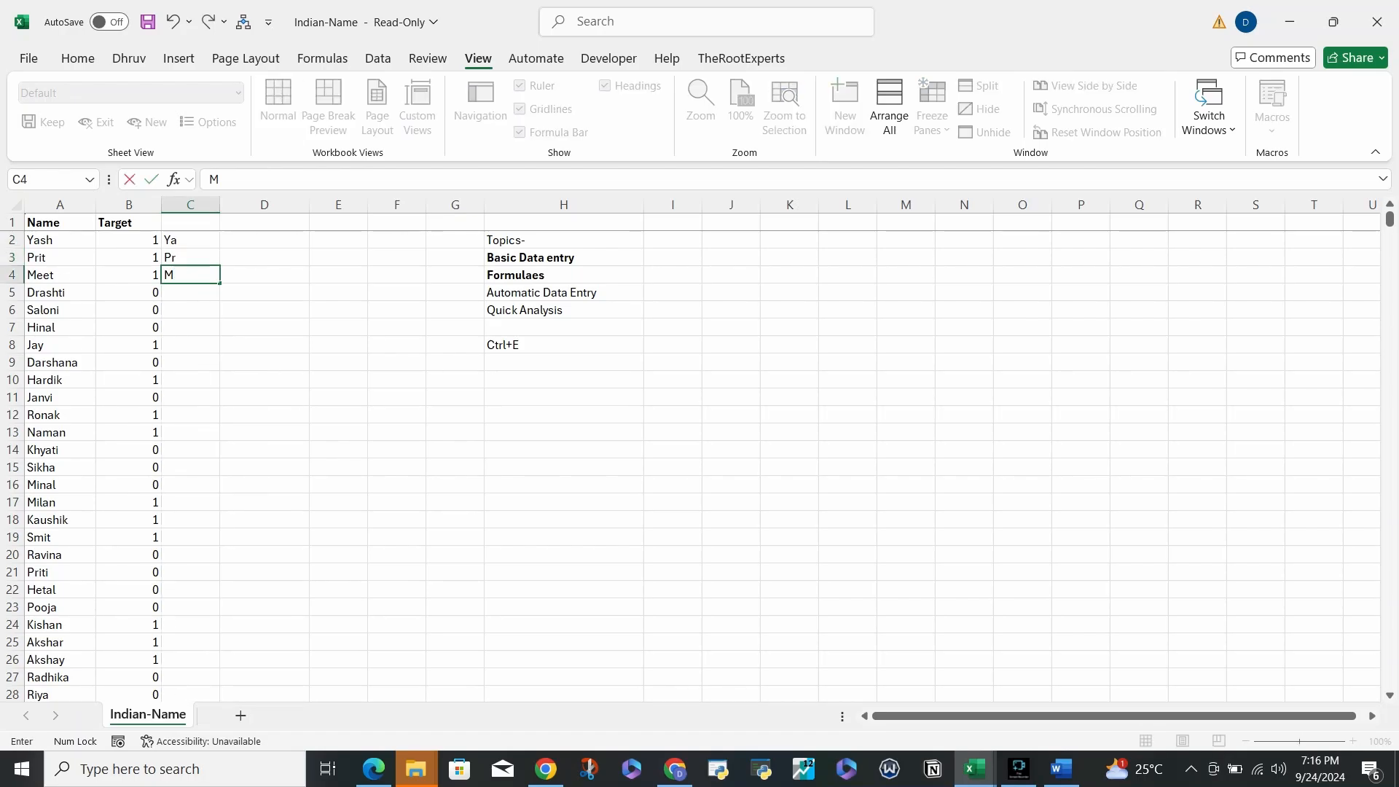
{"action": "key", "text": "Return"}
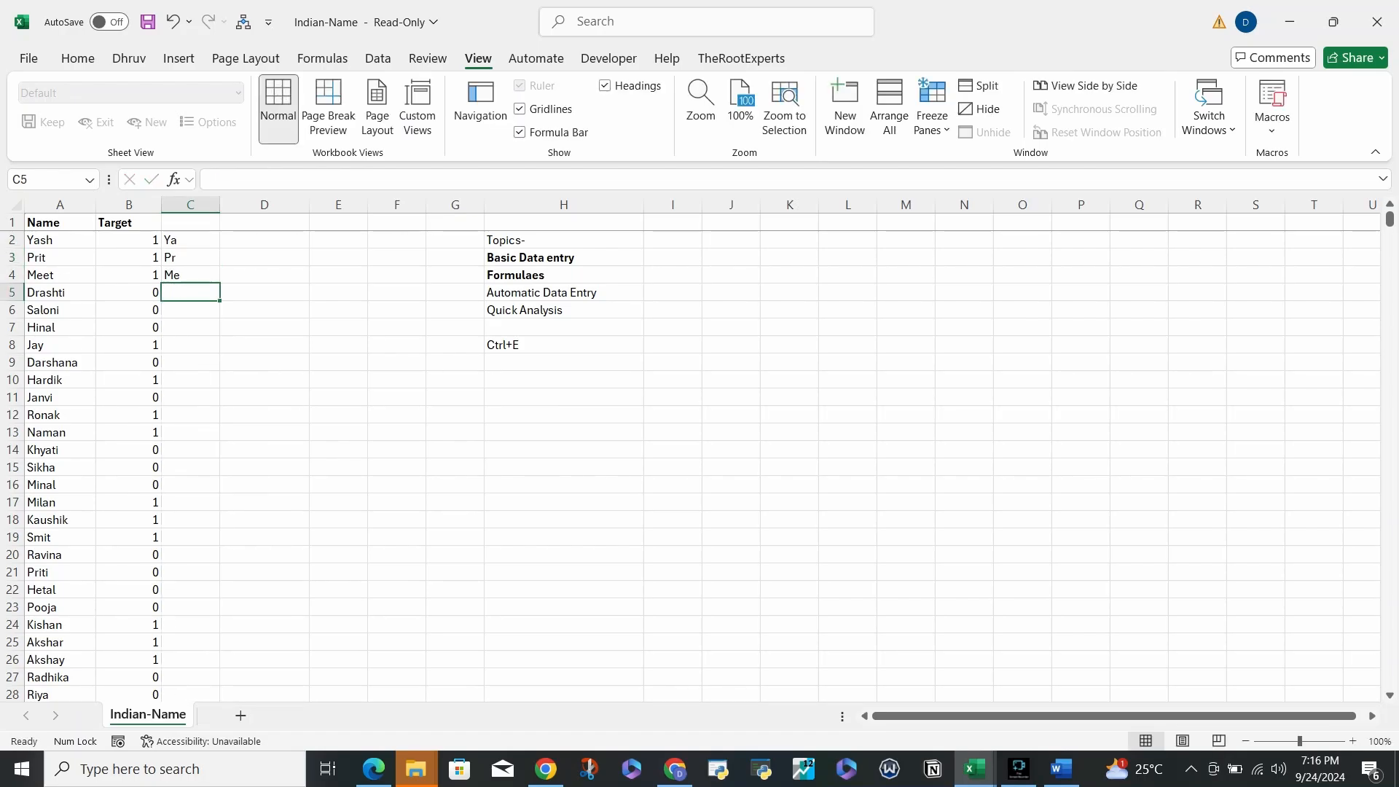
{"action": "key", "text": "ctrl+e"}
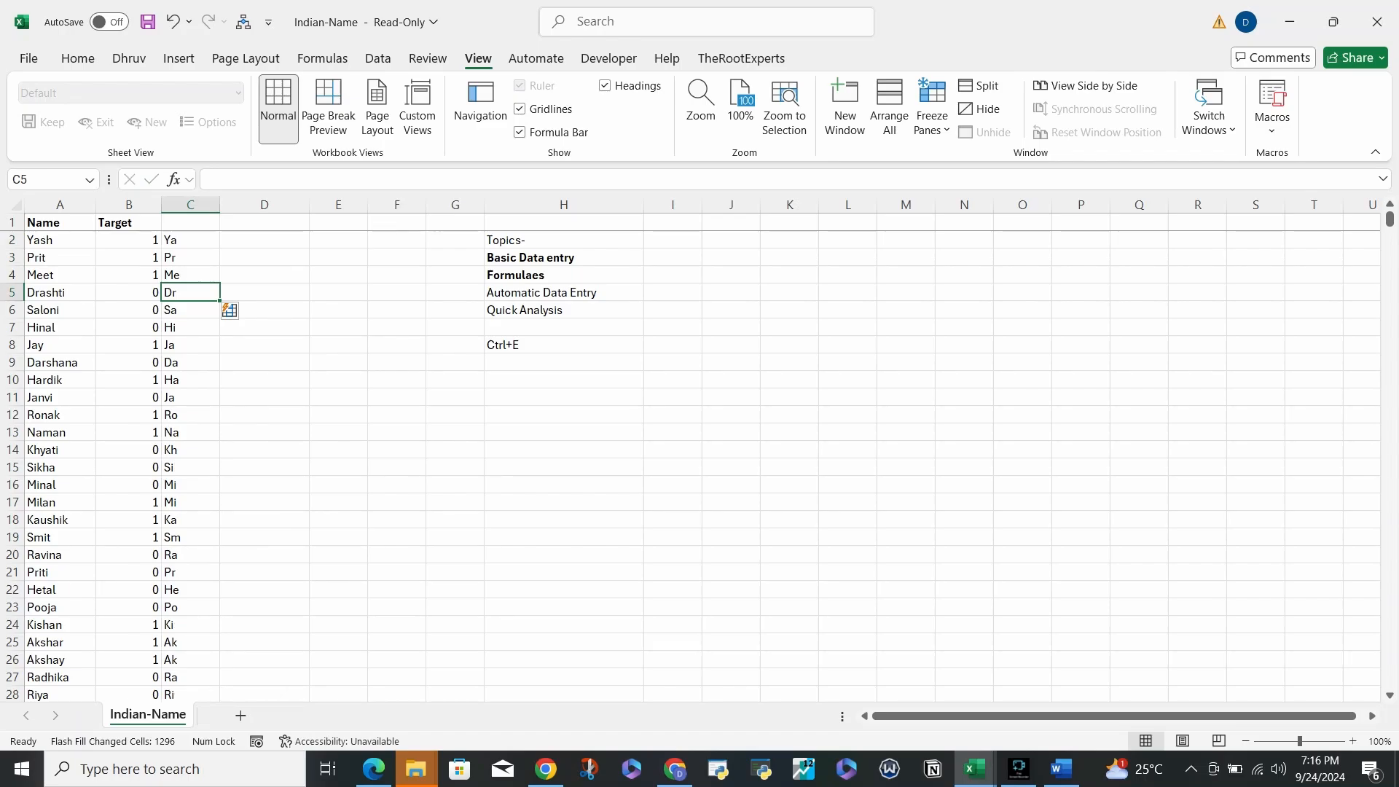
- Clear the two-letter prefixes from C2:C1300
{"action": "key", "text": "ctrl+Up"}
{"action": "key", "text": "ctrl+shift+Down"}
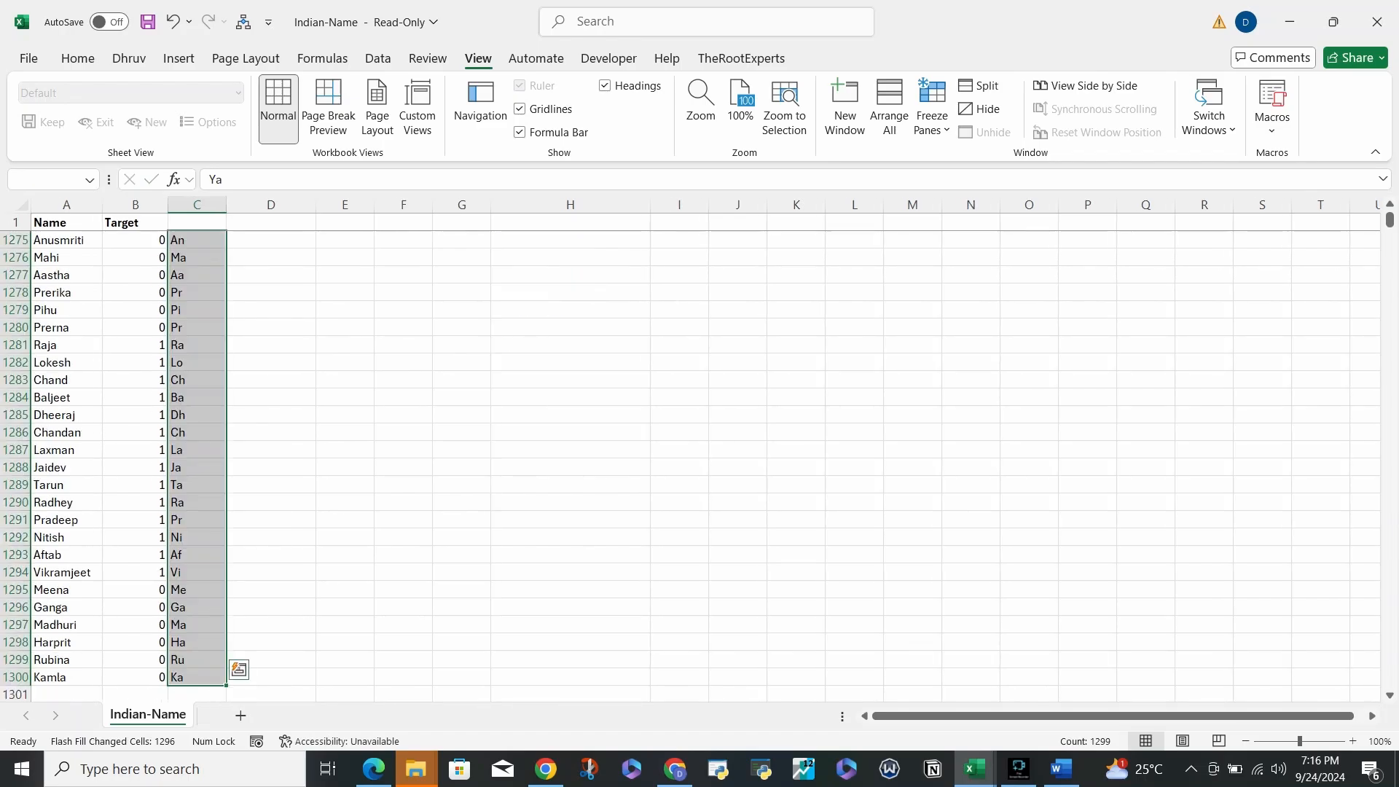
{"action": "key", "text": "Delete"}
{"action": "key", "text": "ctrl+Up"}
- Enter the examples Y1, P1 and M1 in C2:C4, leaving C5 empty
{"action": "key", "text": "Down"}
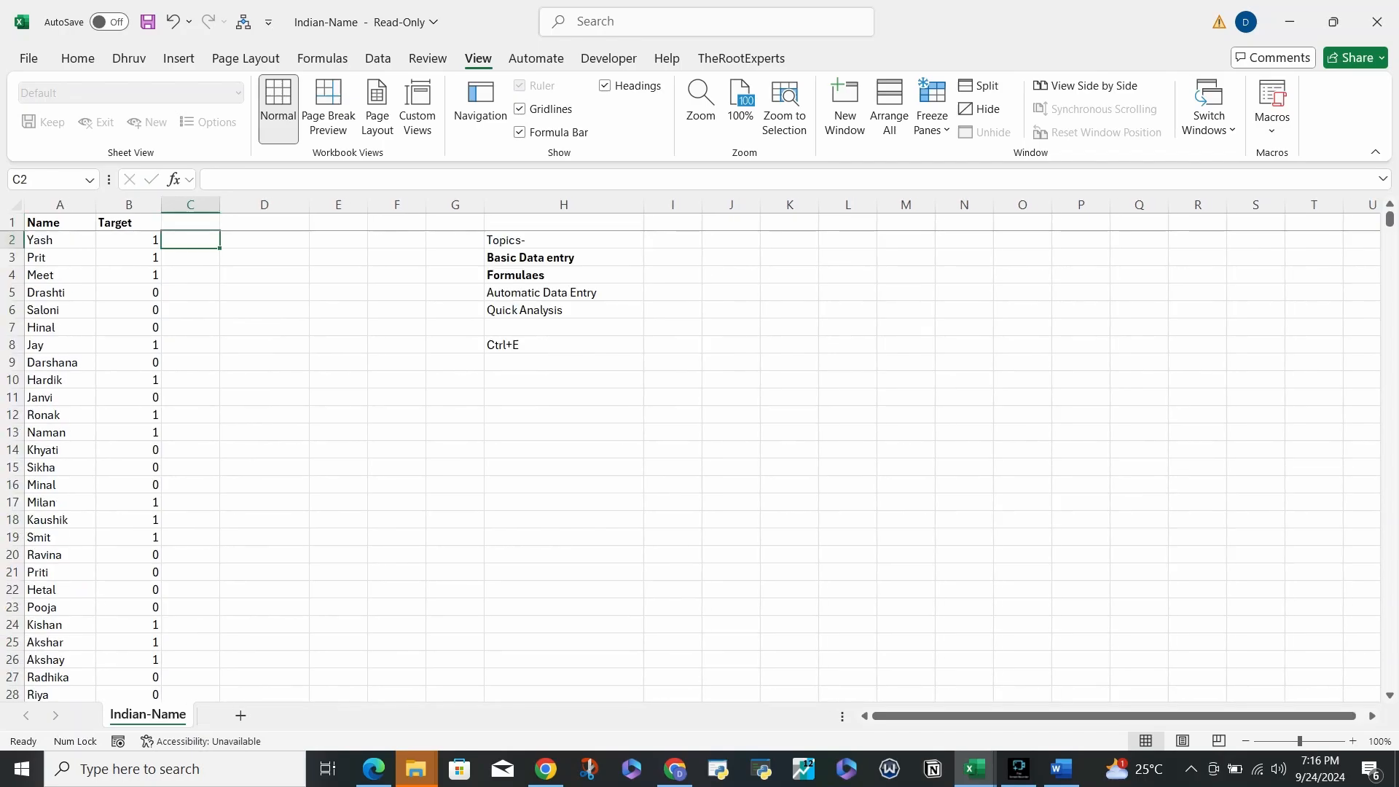
{"action": "key", "text": "Left"}
{"action": "key", "text": "Left"}
{"action": "key", "text": "Right"}
{"action": "key", "text": "Right"}
{"action": "type", "text": "y"}
{"action": "type", "text": "Y"}
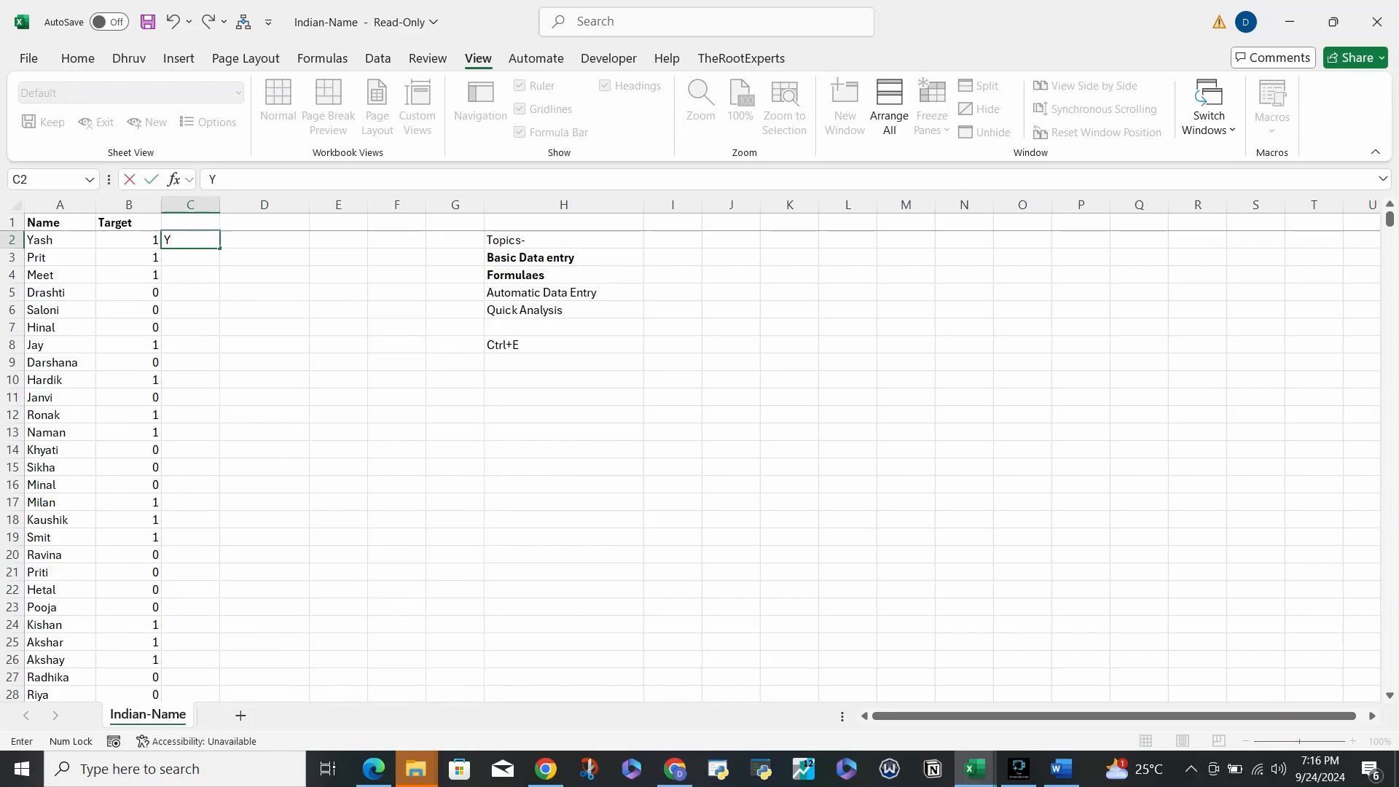
{"action": "type", "text": "1"}
{"action": "key", "text": "Return"}
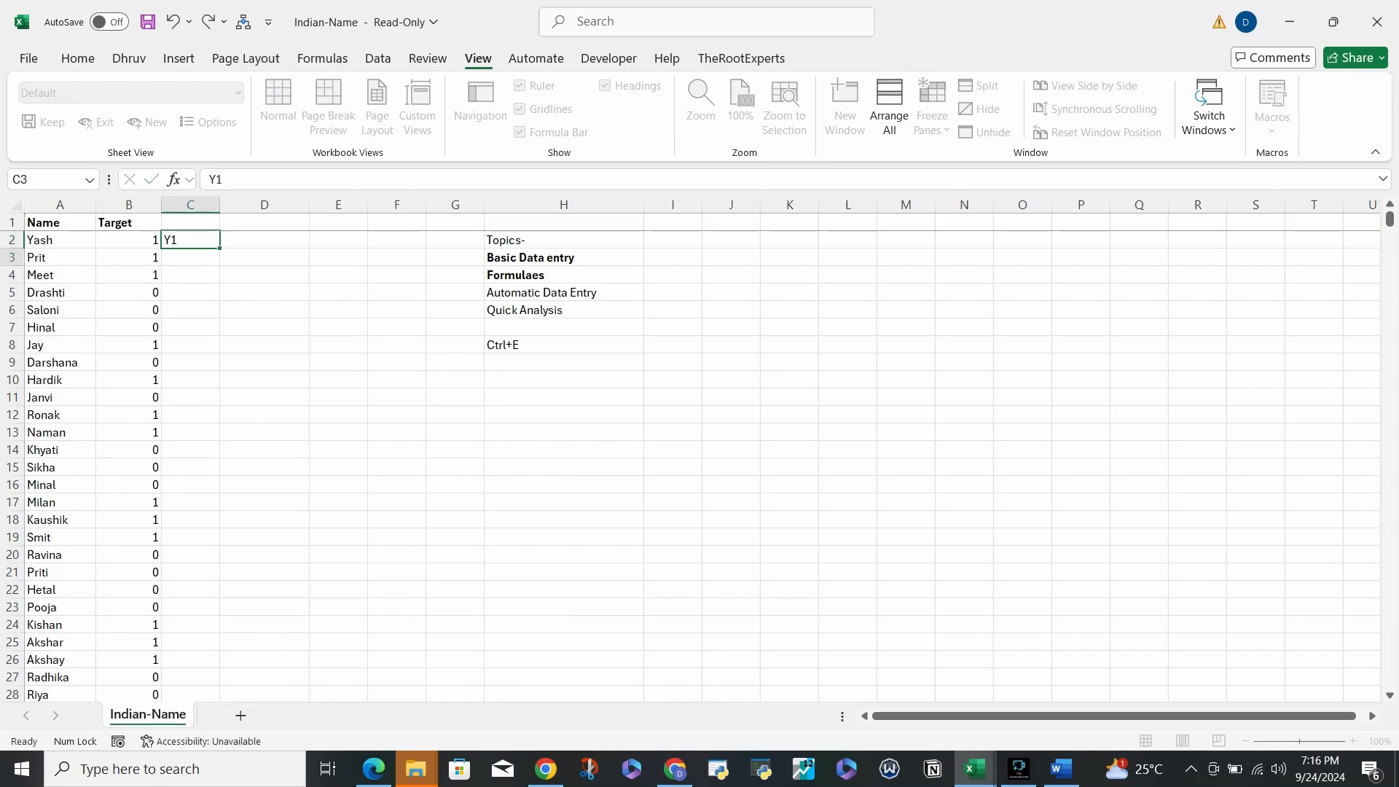
{"action": "type", "text": "P1"}
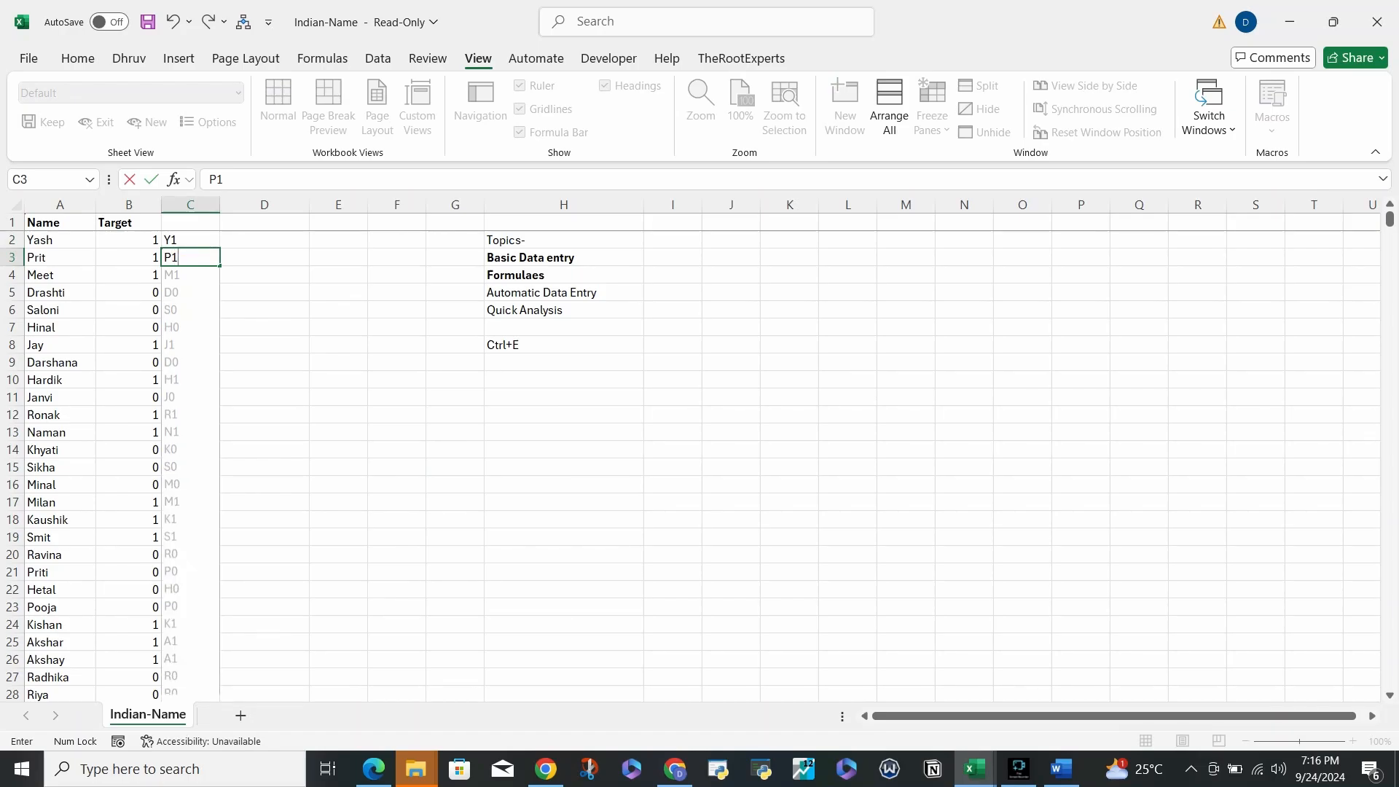
{"action": "key", "text": "Return"}
{"action": "type", "text": "M1"}
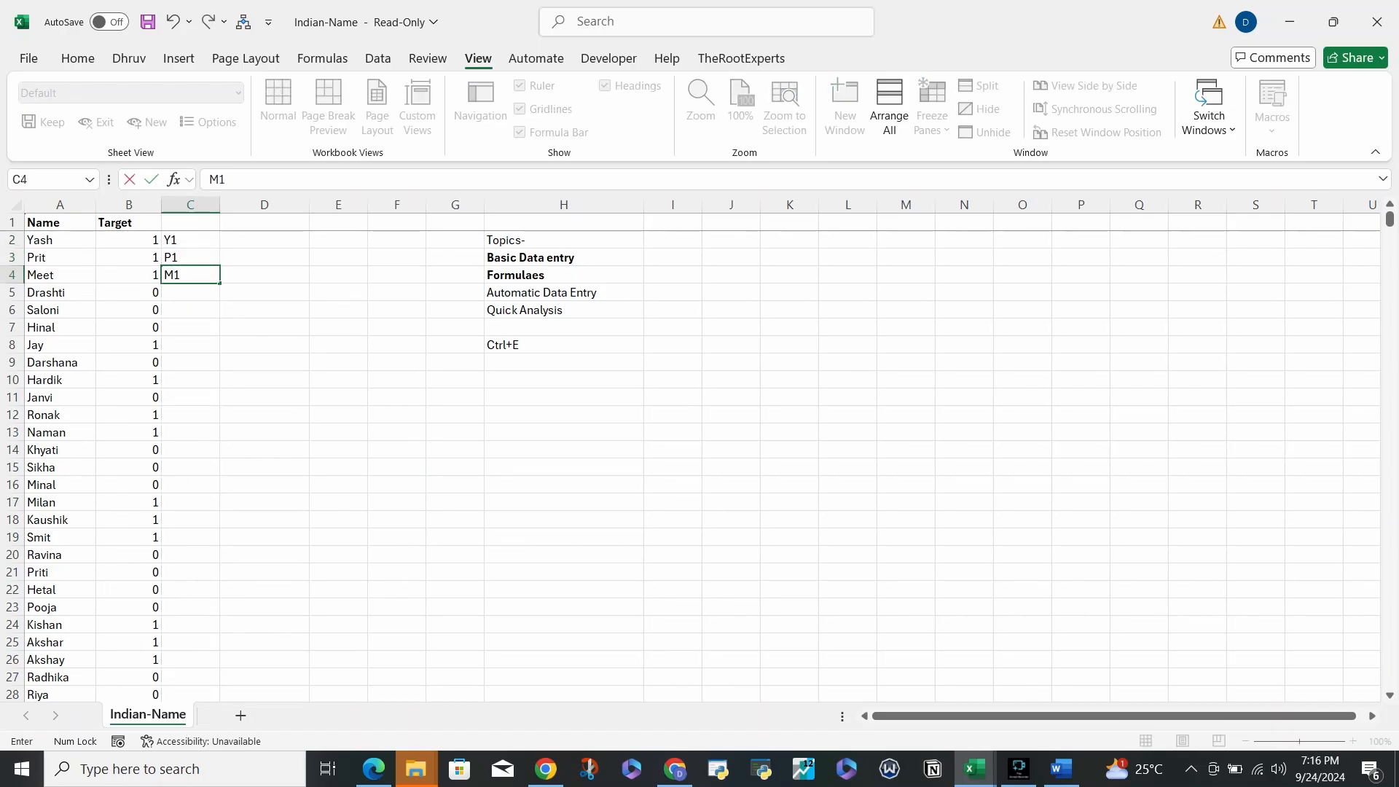
{"action": "key", "text": "Return"}
{"action": "type", "text": "D0"}
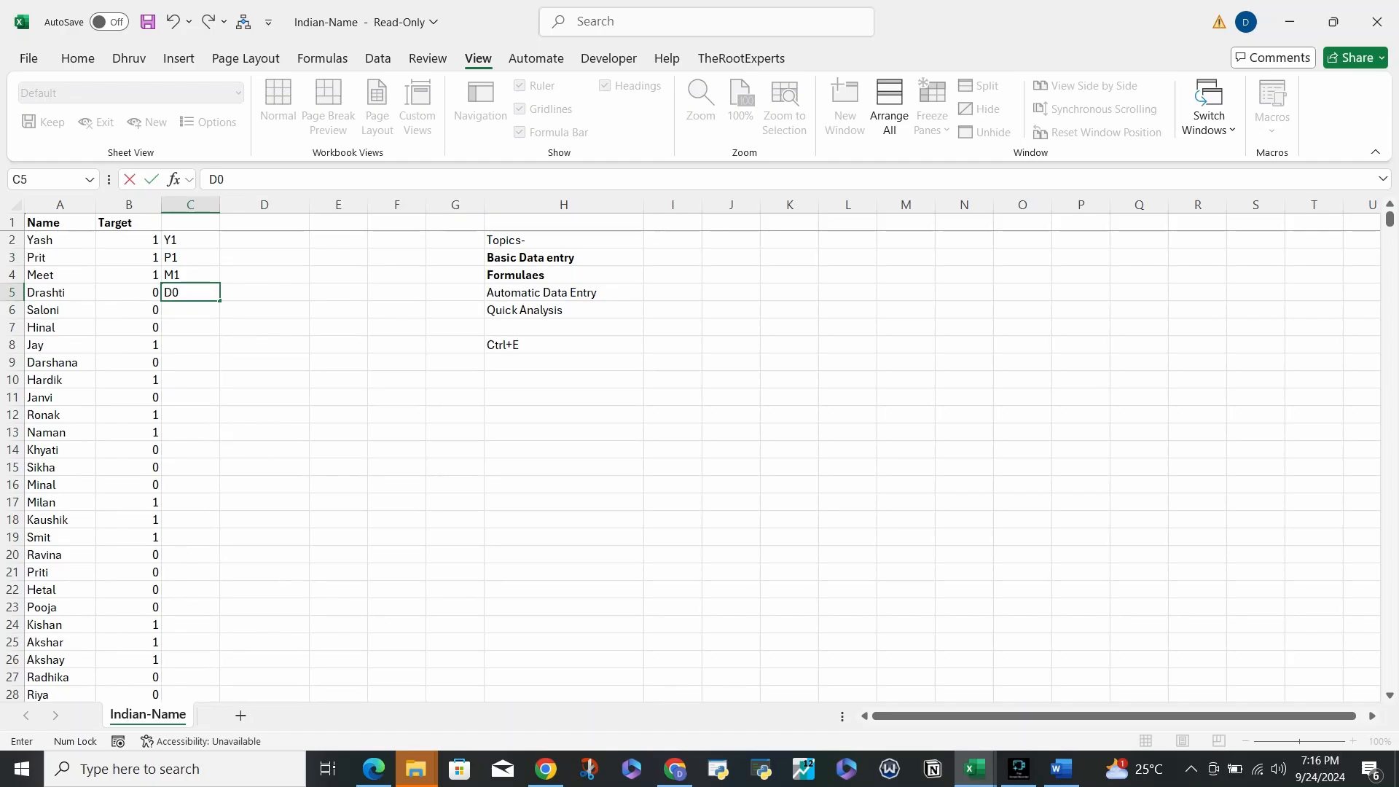
{"action": "key", "text": "BackSpace"}
{"action": "key", "text": "BackSpace"}
{"action": "key", "text": "Escape"}
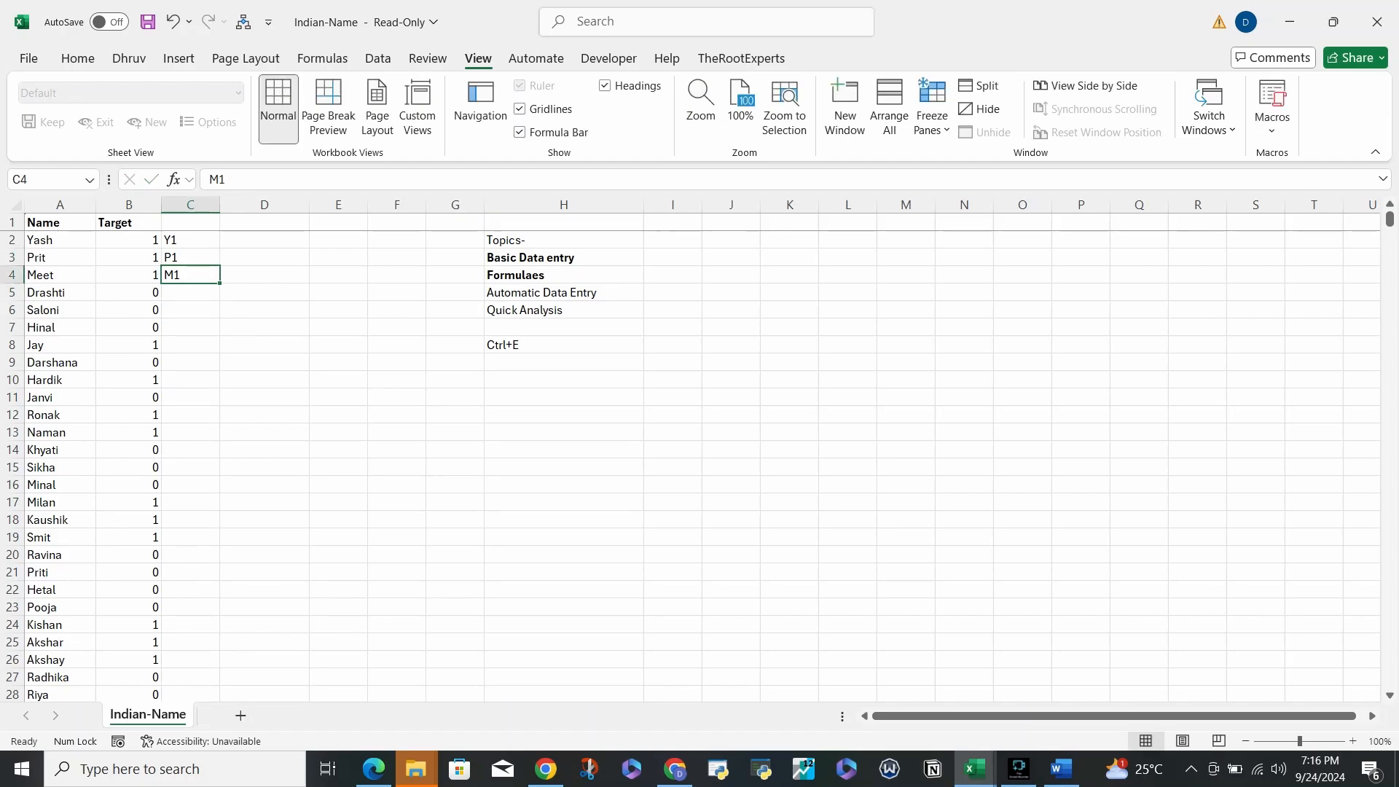
- Flash Fill initial-plus-Target codes and check C5's D0 against the Target in B5
{"action": "key", "text": "ctrl+e"}
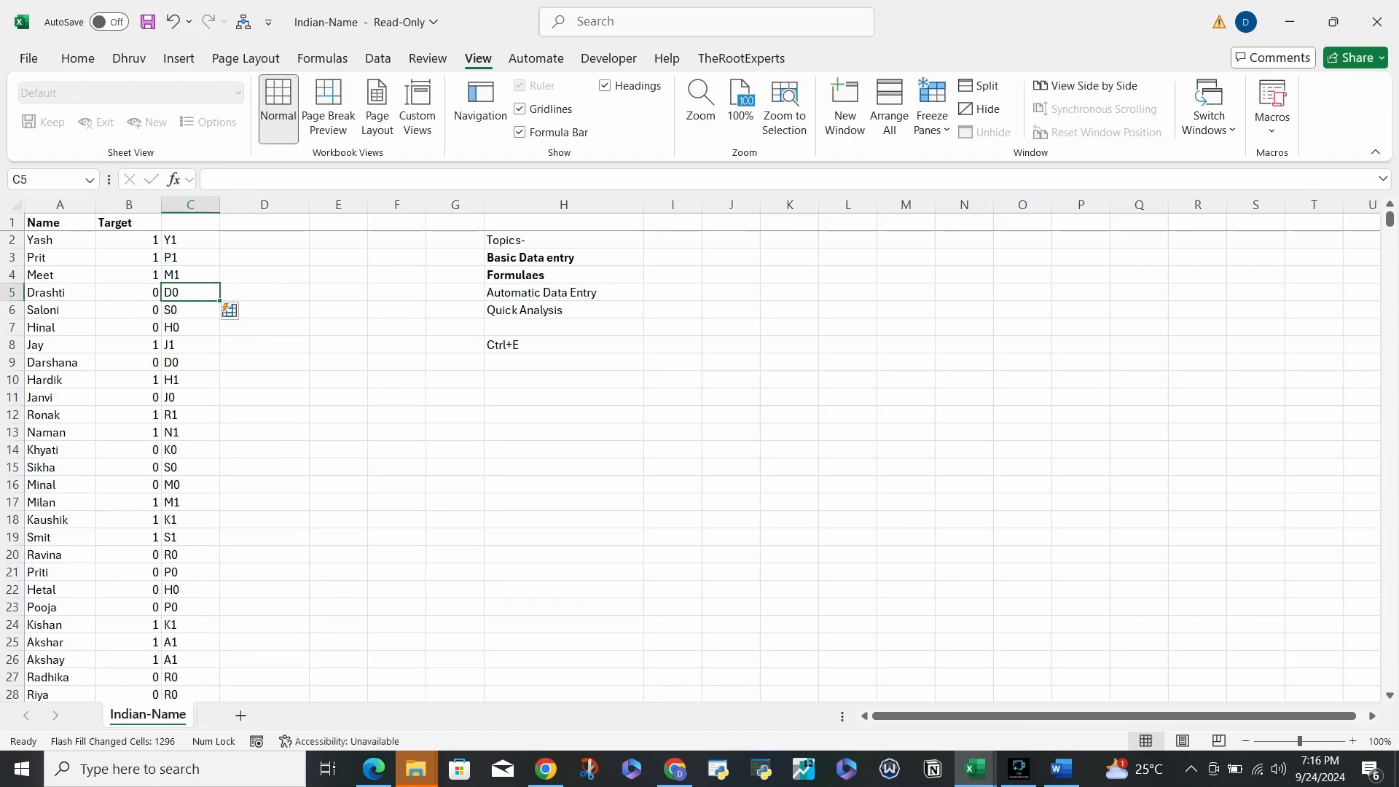
{"action": "key", "text": "Left"}
{"action": "key", "text": "Right"}
{"action": "key", "text": "Up"}
{"action": "key", "text": "Left"}
{"action": "key", "text": "Down"}
{"action": "key", "text": "Right"}
{"action": "key", "text": "Left"}
{"action": "key", "text": "Right"}
- Check the first codes in C2:C8, then select the codes from C2 down to C1300
{"action": "key", "text": "ctrl+Home"}
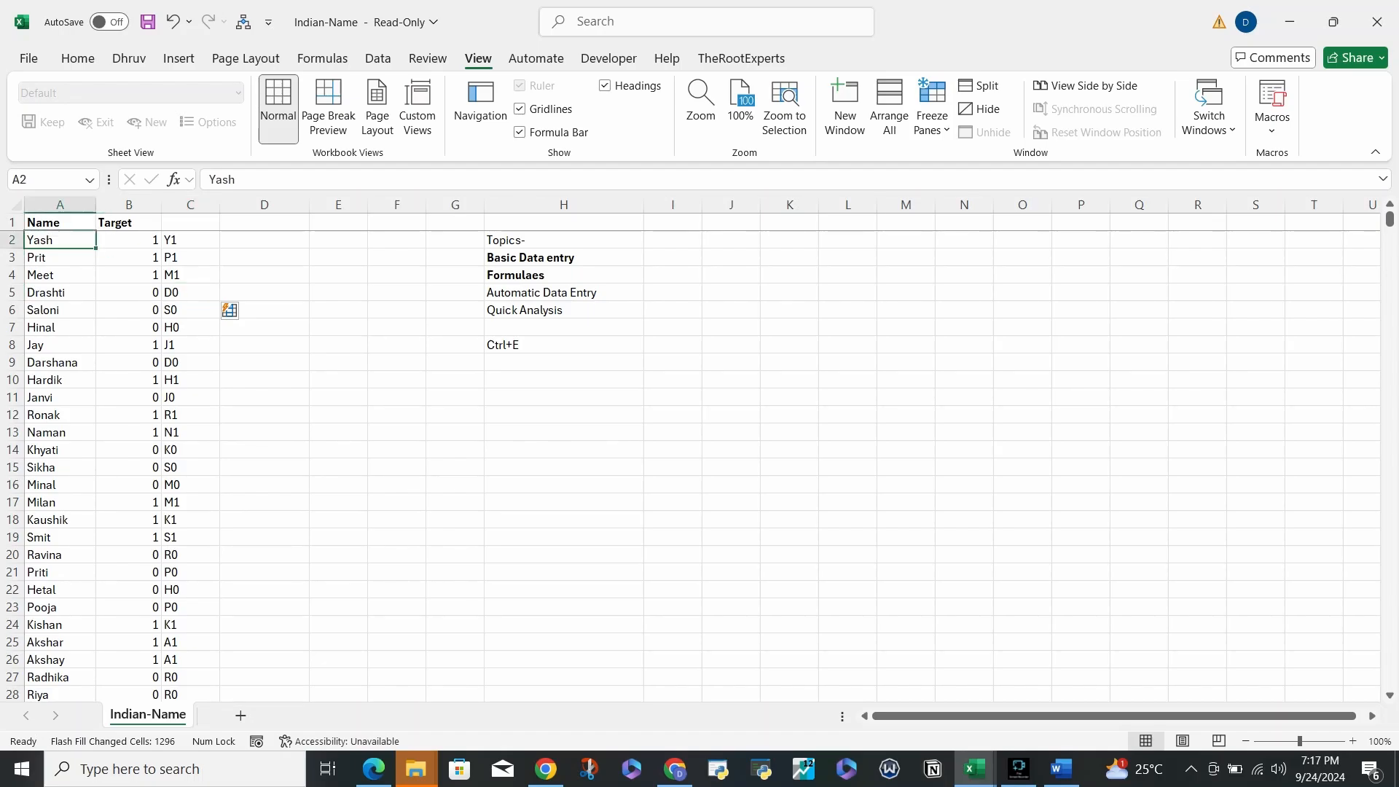
{"action": "key", "text": "ctrl+Right"}
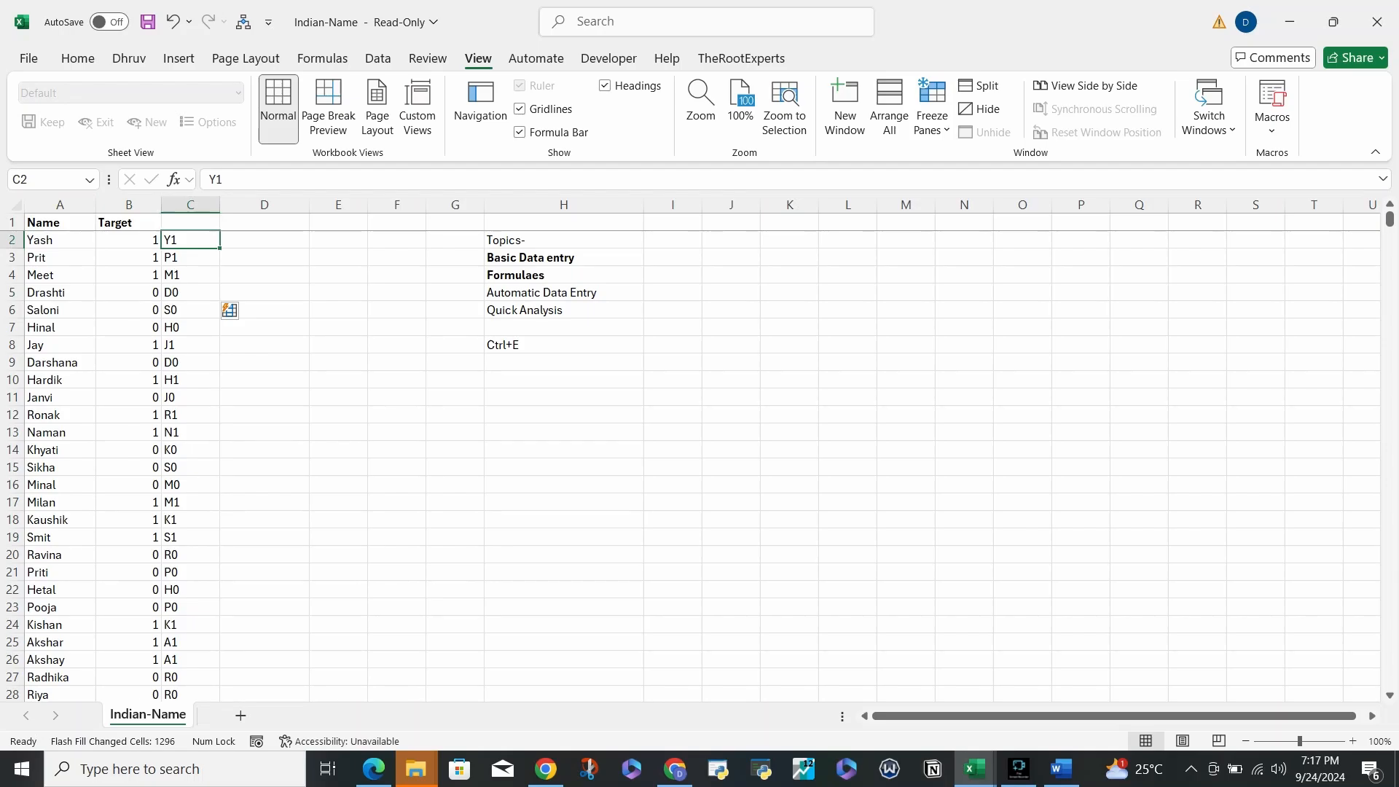
{"action": "left_click", "coordinate": [190, 292]}
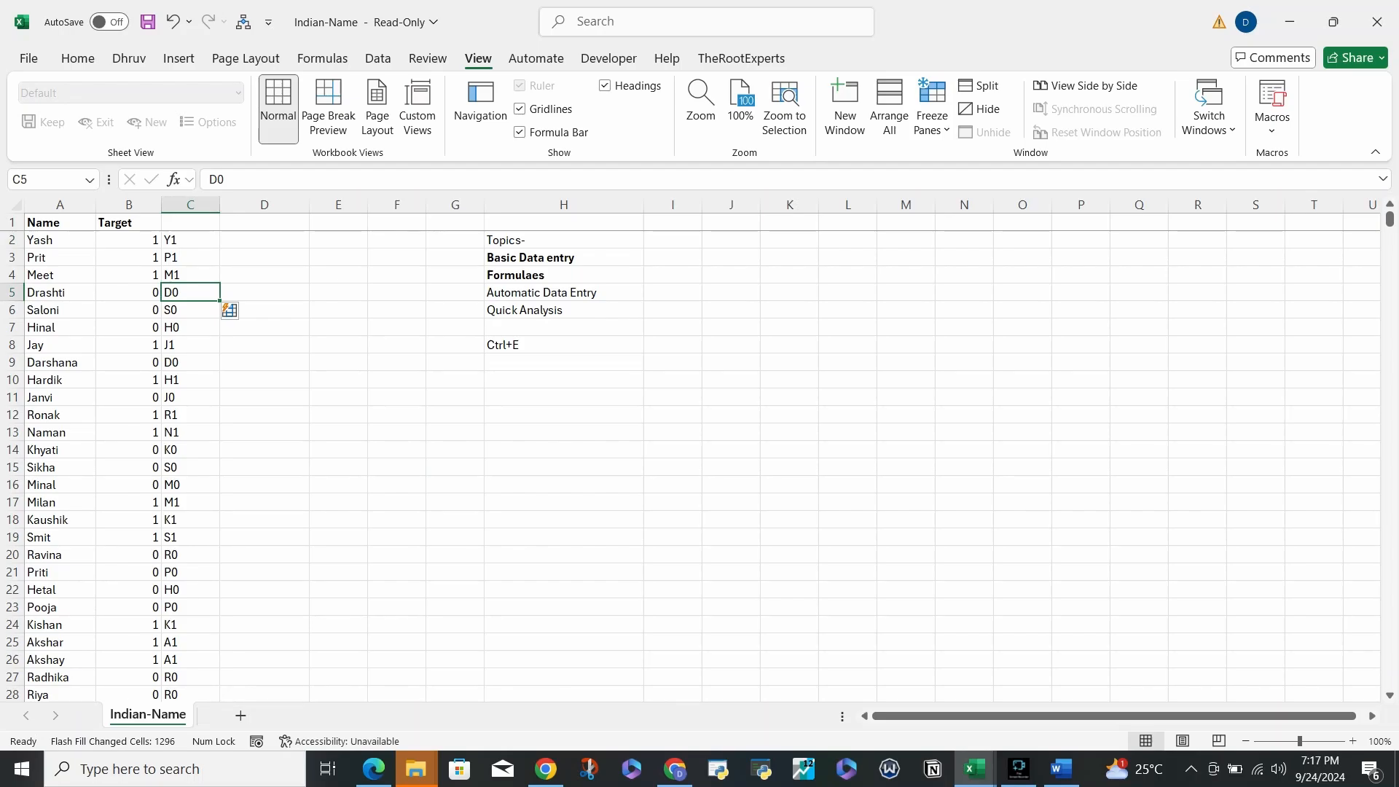
{"action": "left_click_drag", "start_coordinate": [190, 345], "coordinate": [191, 240]}
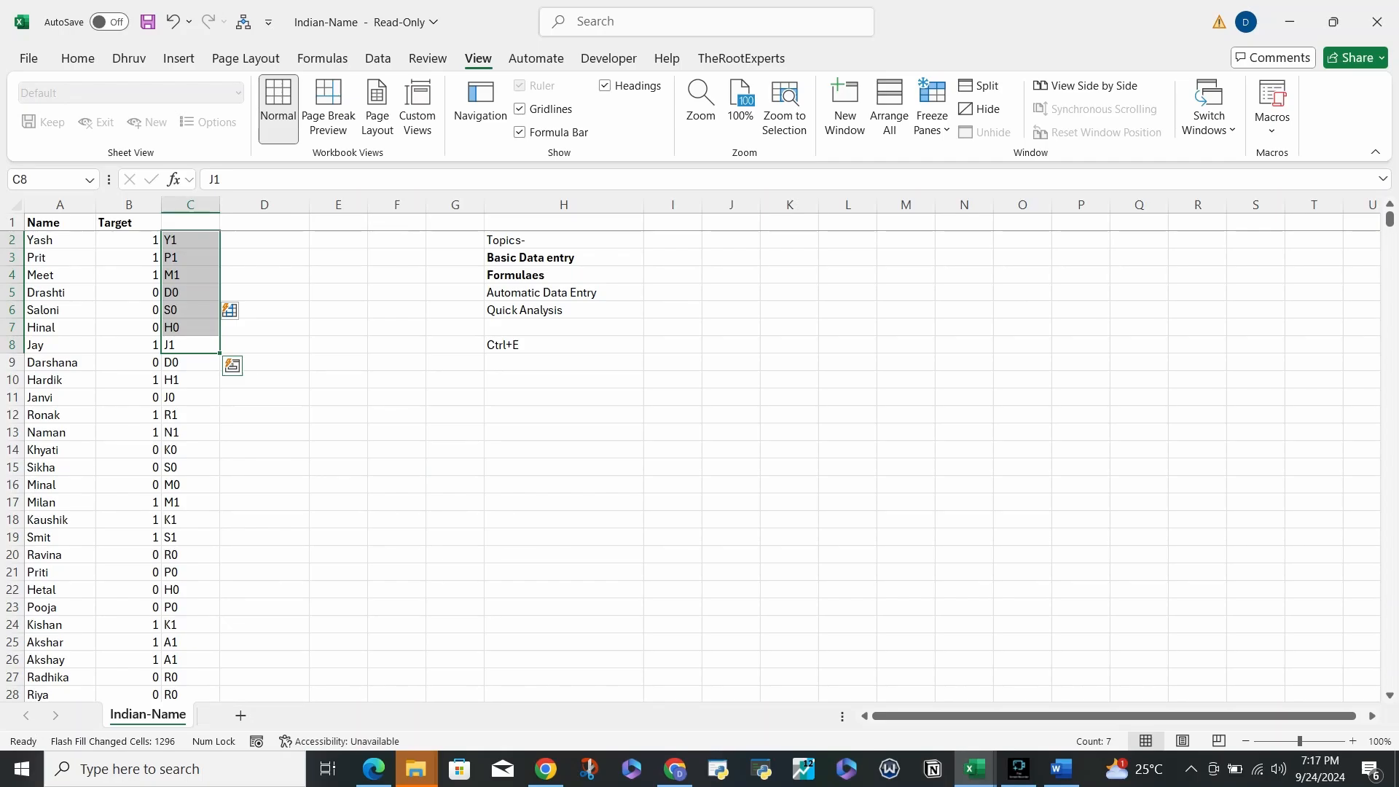
{"action": "key", "text": "Up"}
{"action": "key", "text": "Down"}
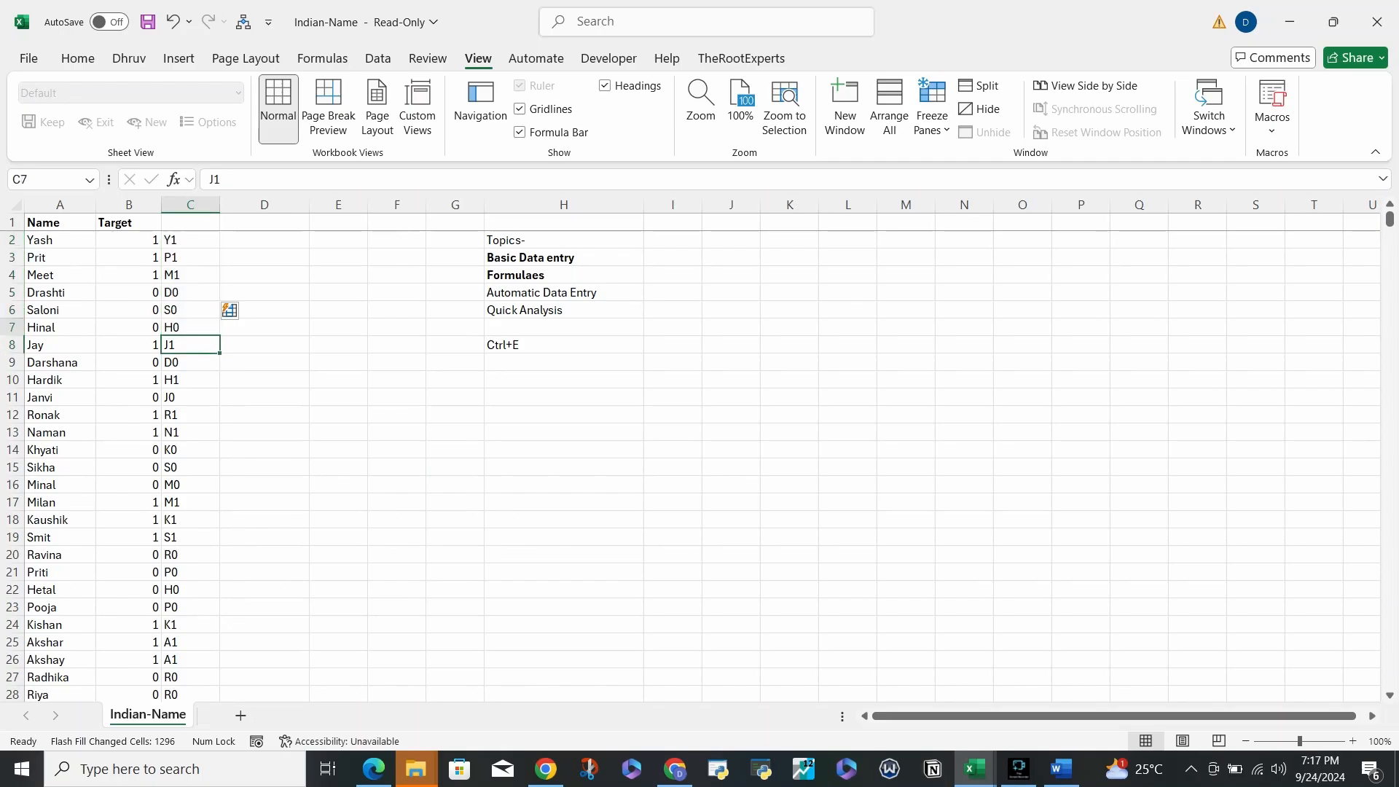
{"action": "key", "text": "Up"}
{"action": "key", "text": "ctrl+Up"}
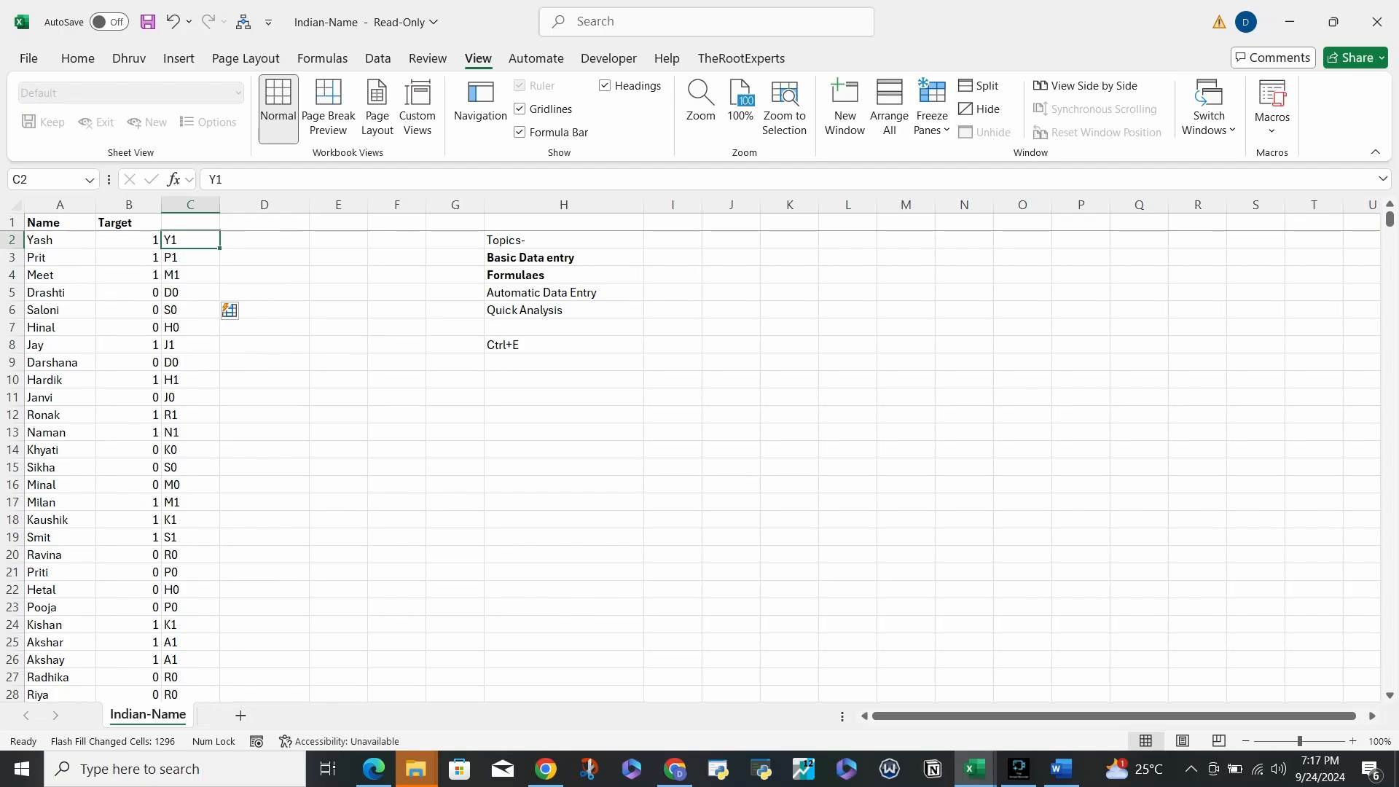
{"action": "key", "text": "ctrl+shift+Down"}
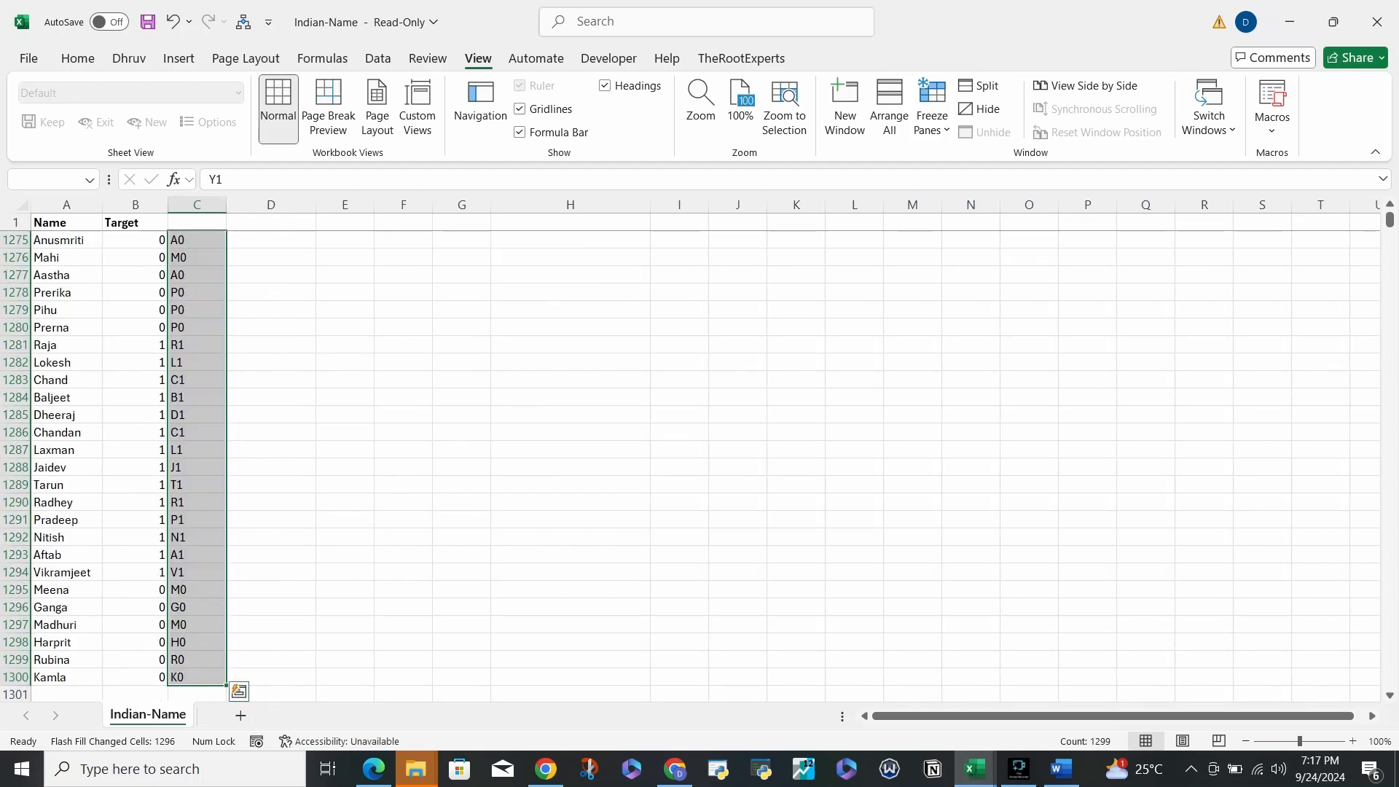
- Delete the initial-plus-Target codes from column C
{"action": "key", "text": "Delete"}
{"action": "key", "text": "Up"}
{"action": "key", "text": "Down"}
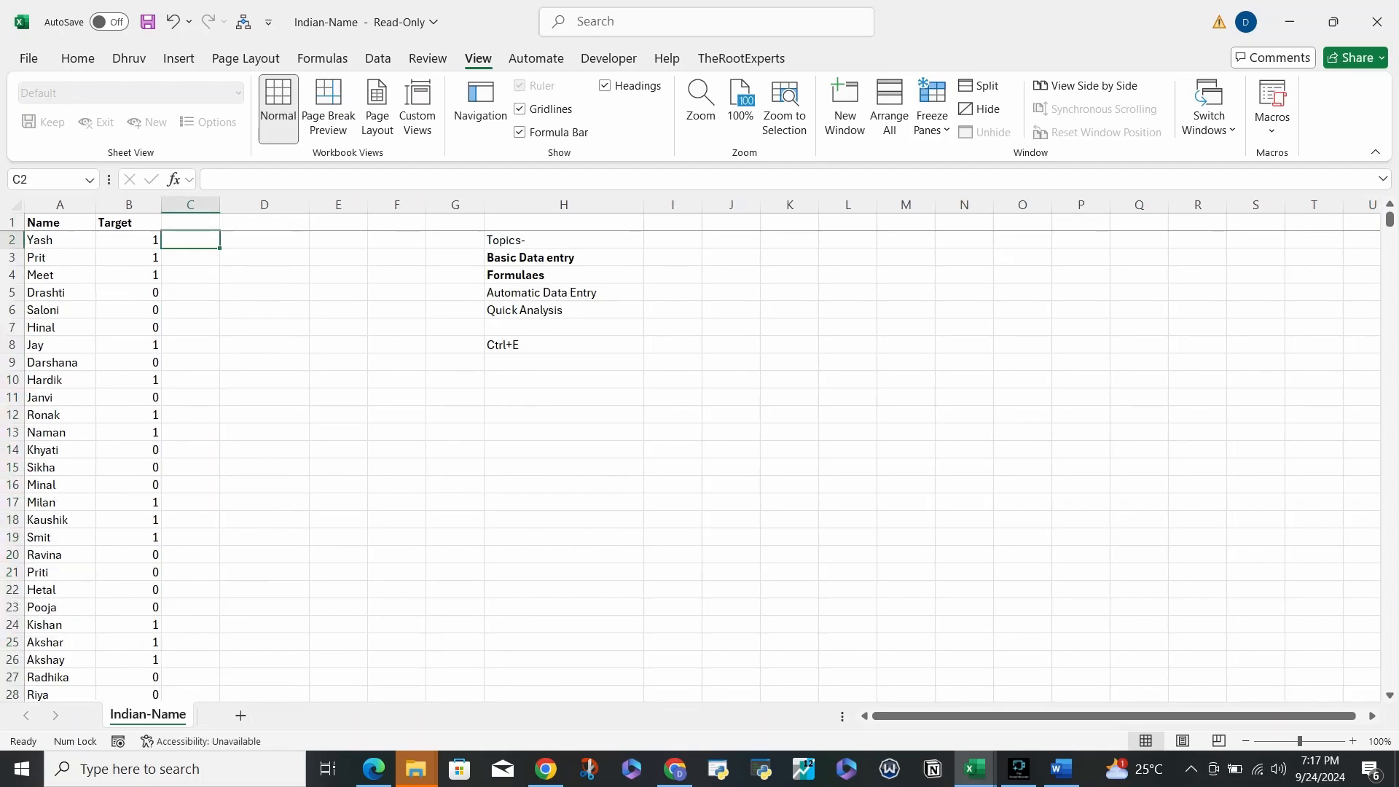
{"action": "key", "text": "Up"}
{"action": "key", "text": "Down"}
{"action": "key", "text": "Left"}
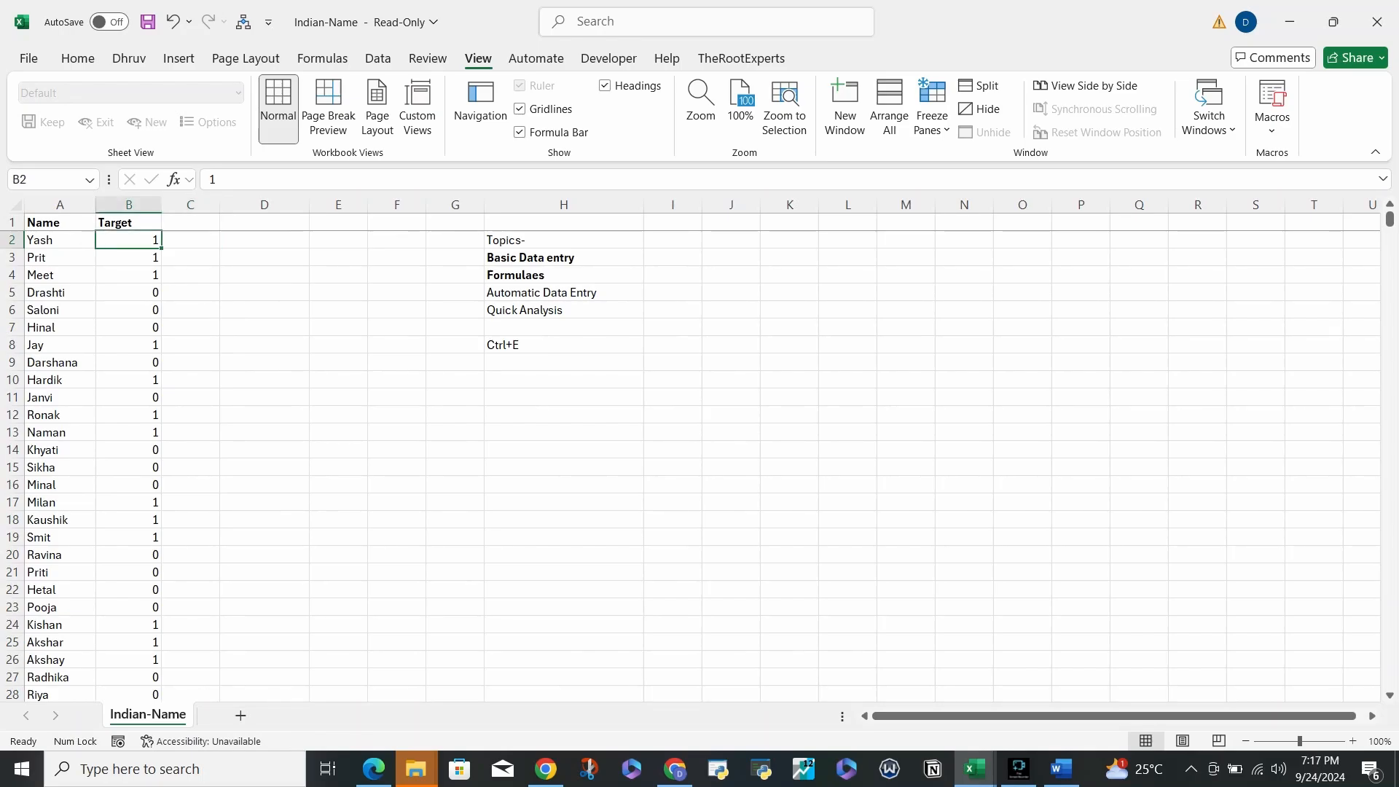
- Bold the Automatic Data Entry topic in cell H5
{"action": "left_click", "coordinate": [563, 293]}
{"action": "key", "text": "Delete"}
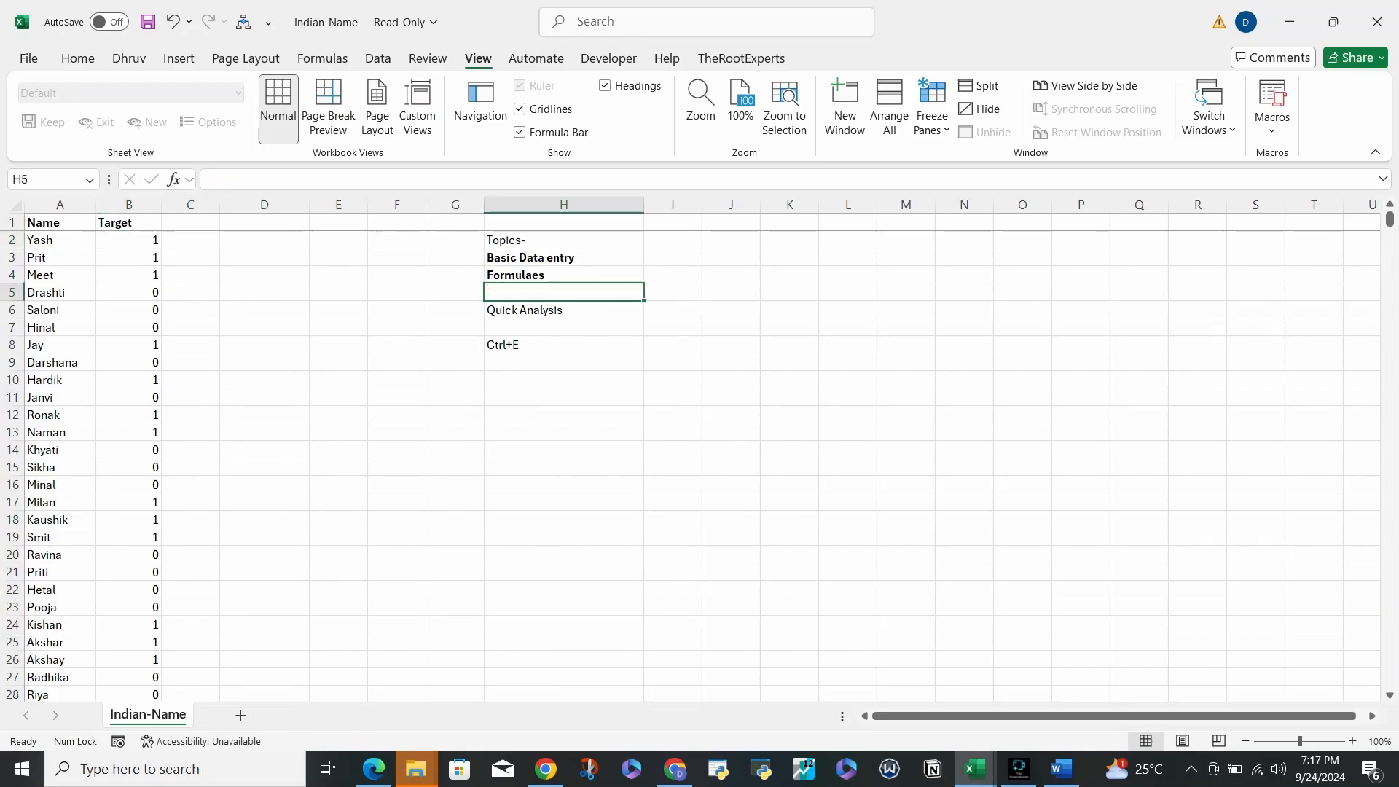
{"action": "key", "text": "ctrl+z"}
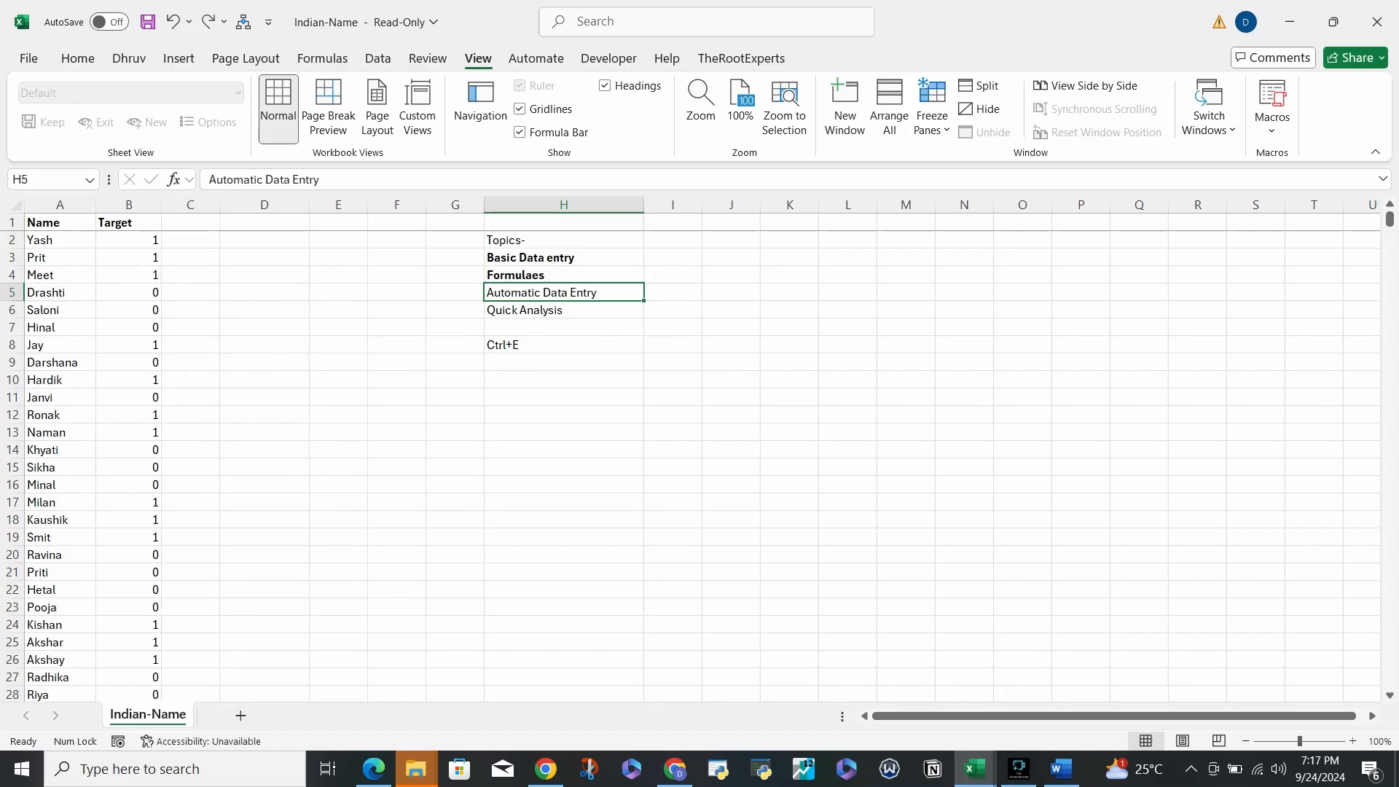
{"action": "key", "text": "ctrl+b"}
{"action": "key", "text": "Left"}
{"action": "key", "text": "Left"}
{"action": "key", "text": "Left"}
{"action": "key", "text": "Left"}
{"action": "key", "text": "Left"}
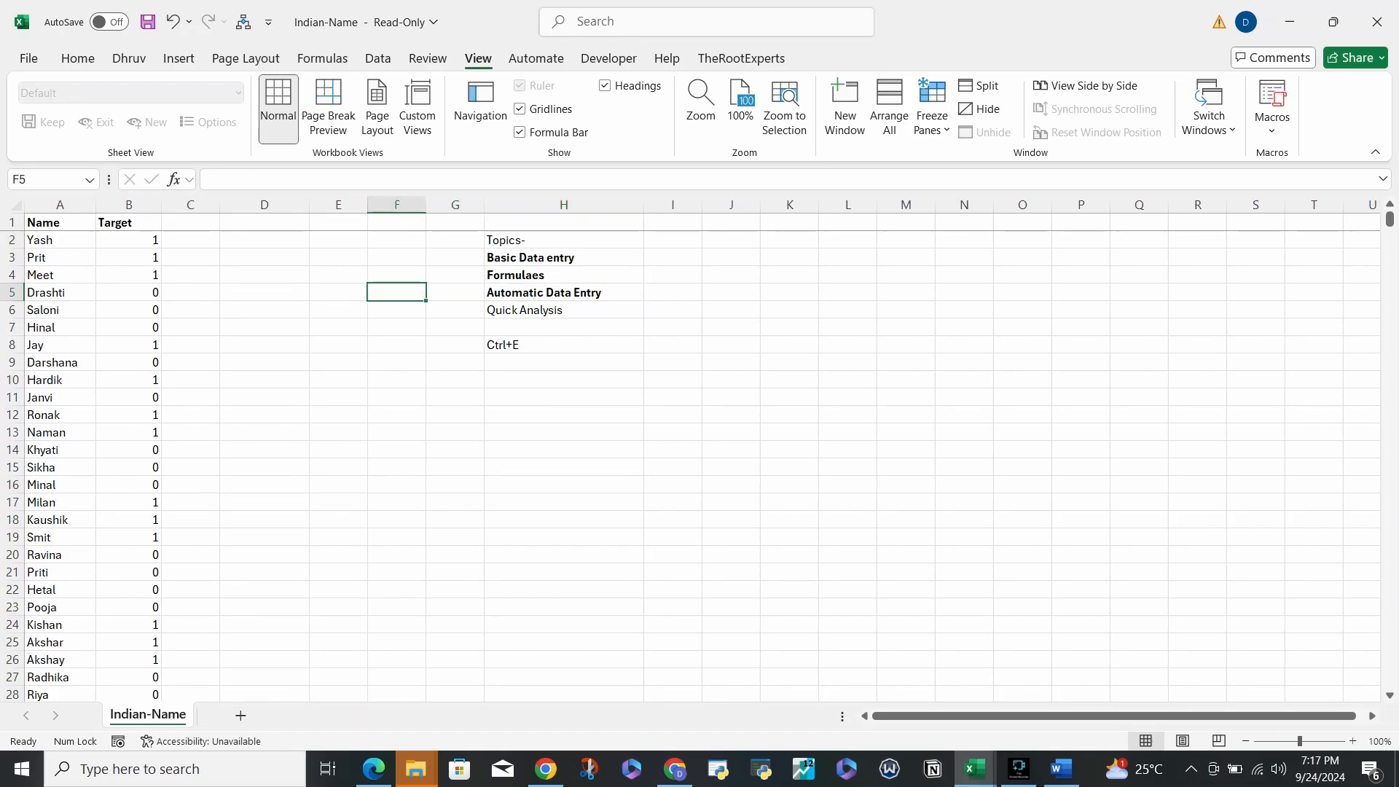
{"action": "key", "text": "Left"}
{"action": "key", "text": "Left"}
{"action": "key", "text": "Right"}
{"action": "key", "text": "ctrl+Up"}
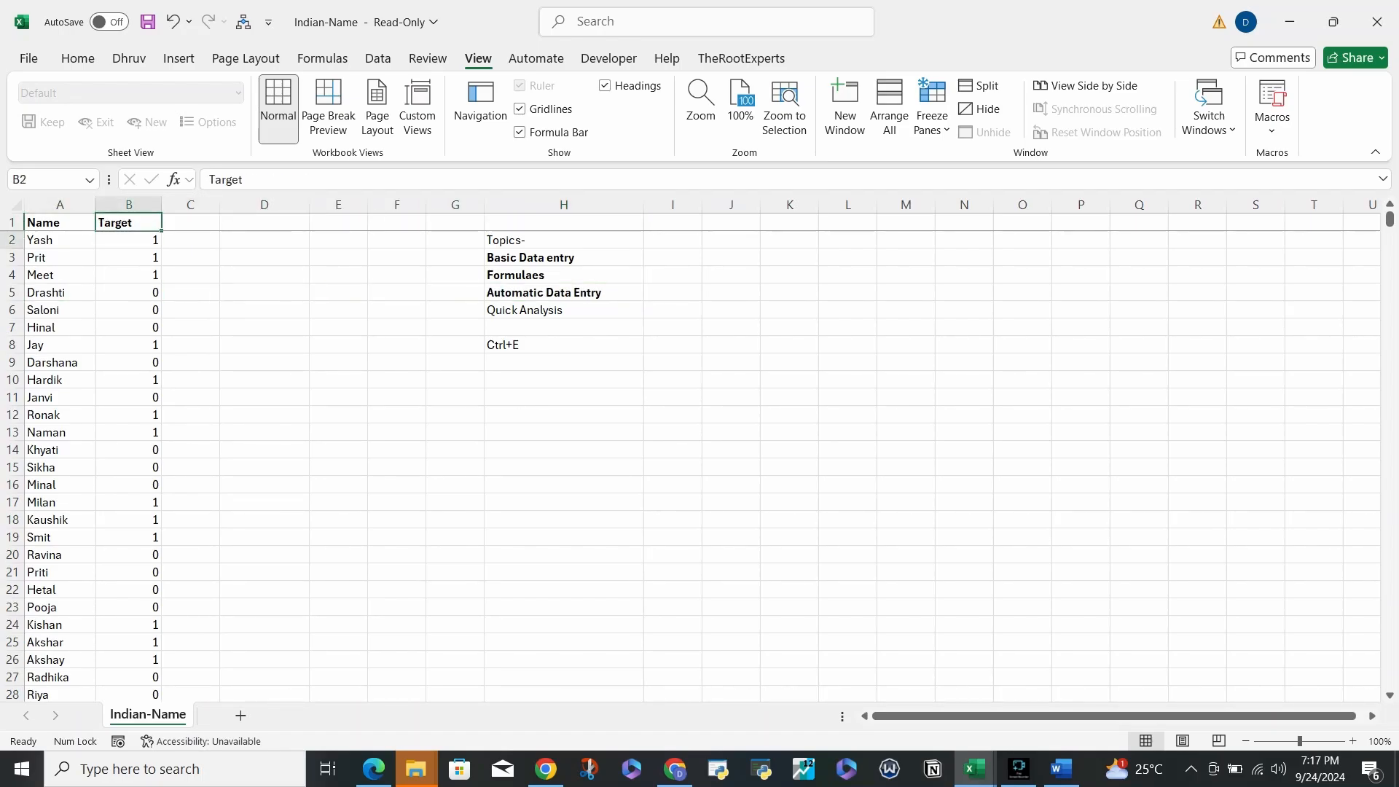
{"action": "key", "text": "Down"}
- Select the Target values B2:B1300 and open Quick Analysis with Ctrl+Q
{"action": "key", "text": "ctrl+shift+Down"}
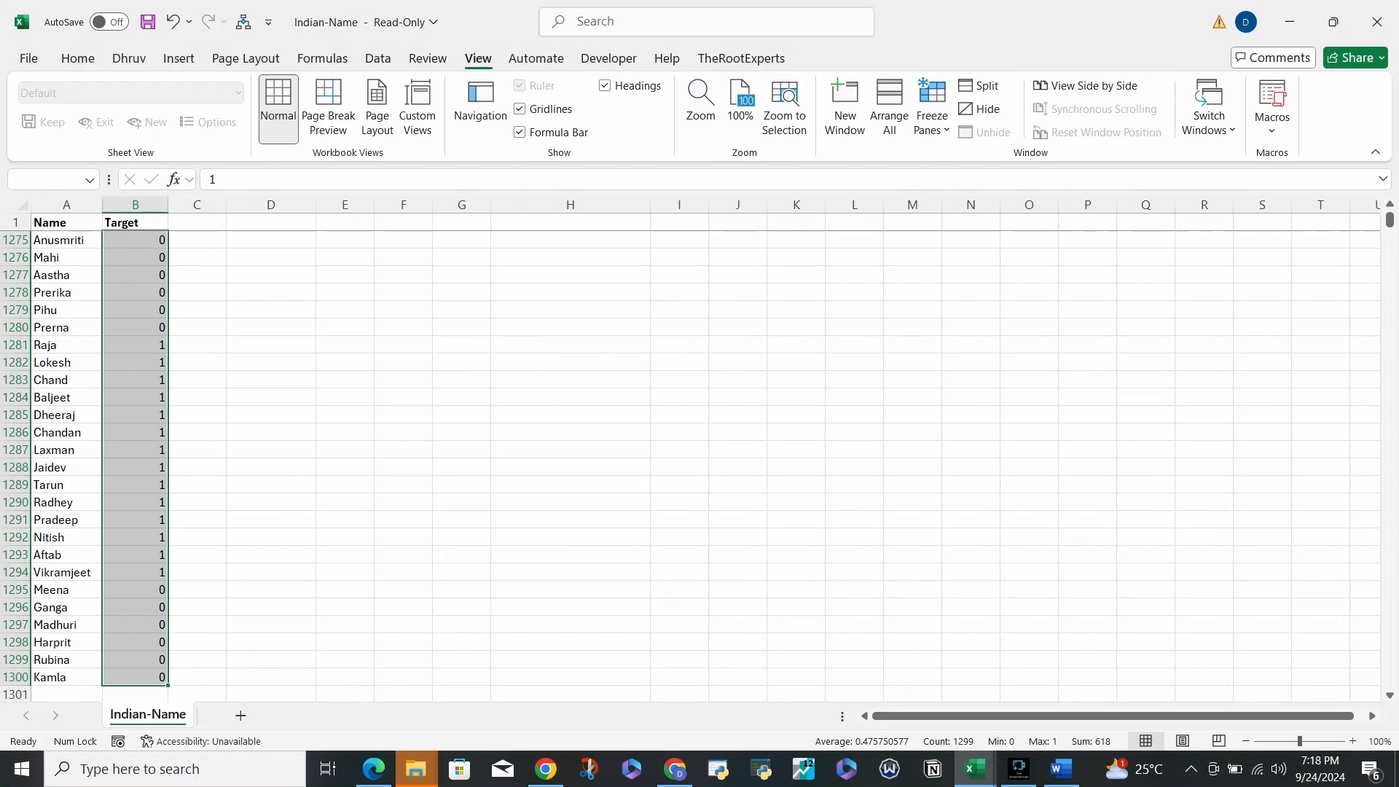
{"action": "key", "text": "ctrl+q"}
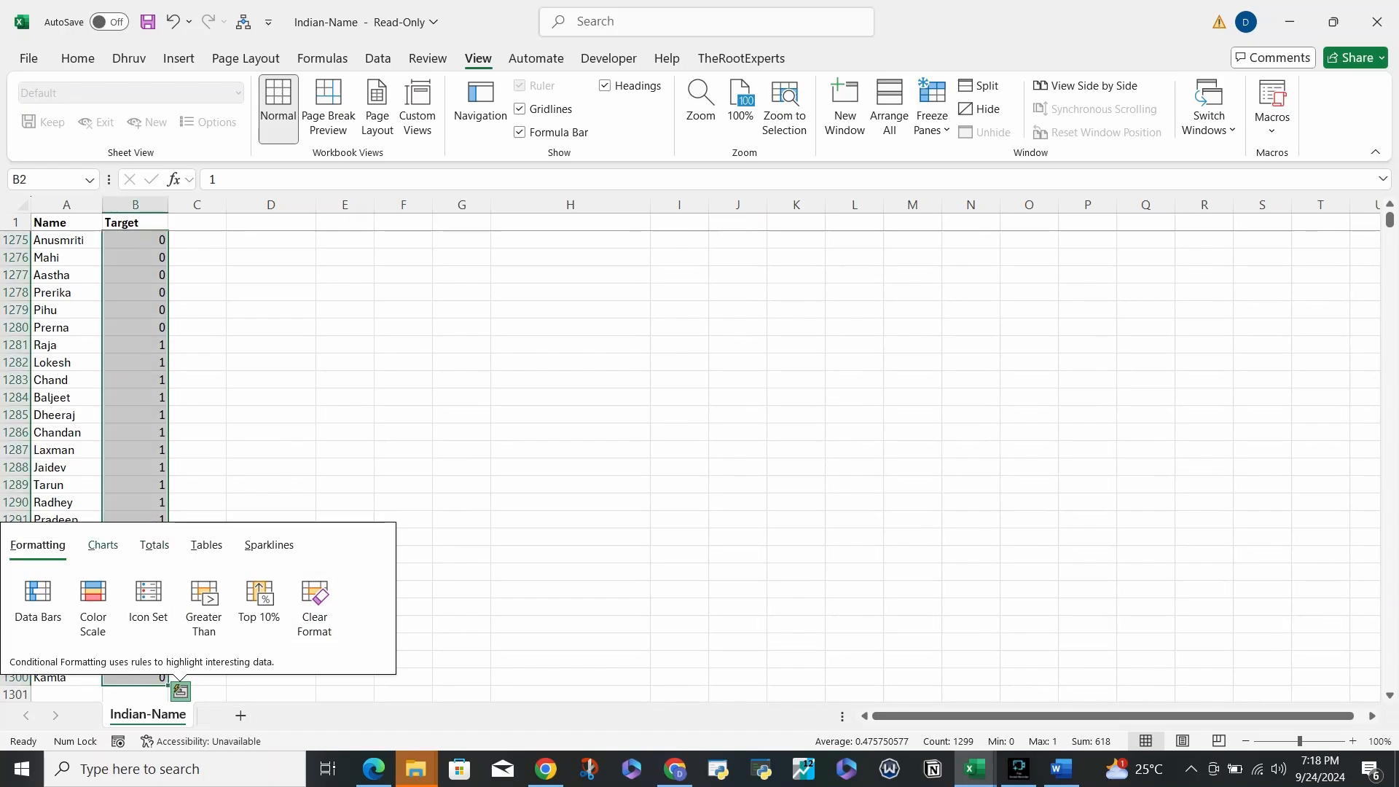
- Browse the Charts, Totals, Tables and Sparklines suggestions for the Target values, then close Quick Analysis
{"action": "left_click", "coordinate": [103, 545]}
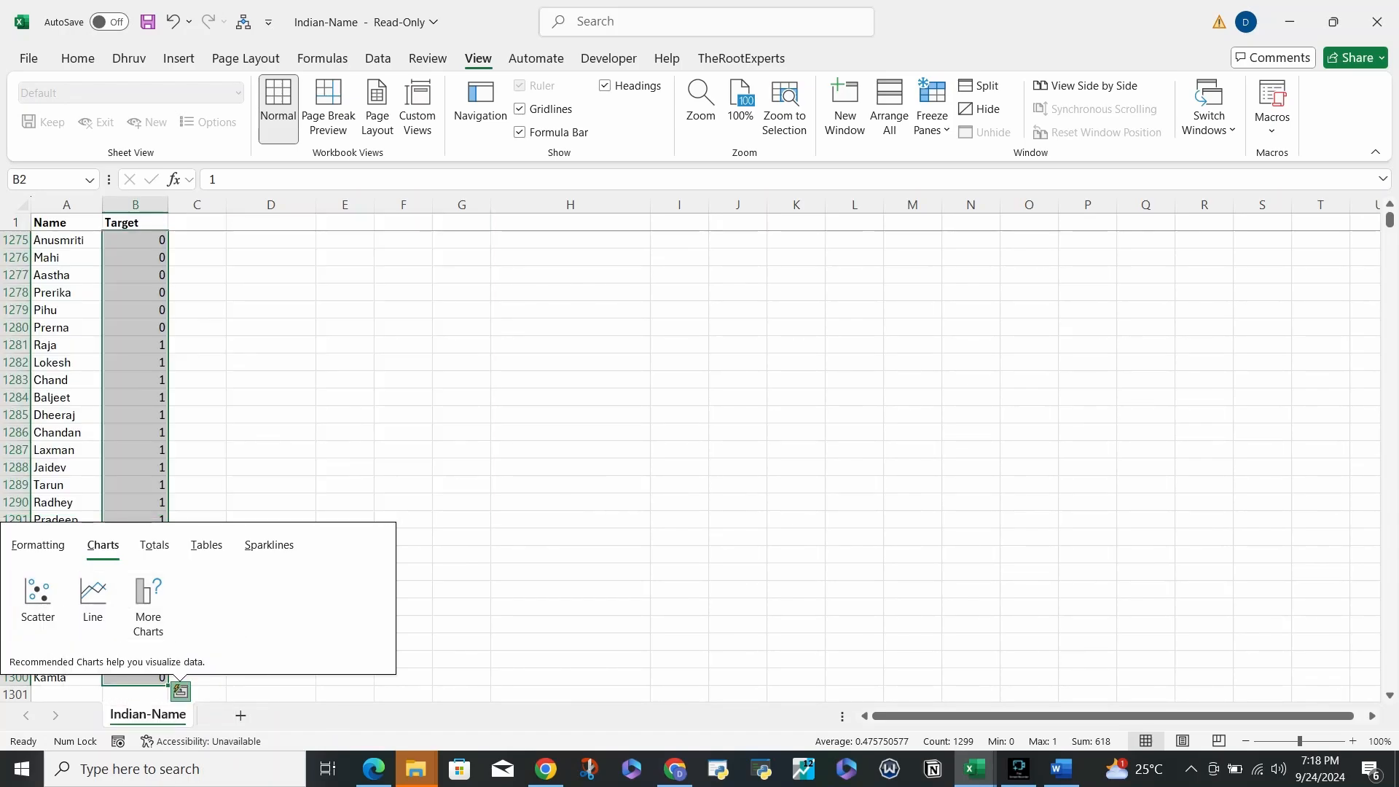
{"action": "left_click", "coordinate": [155, 545]}
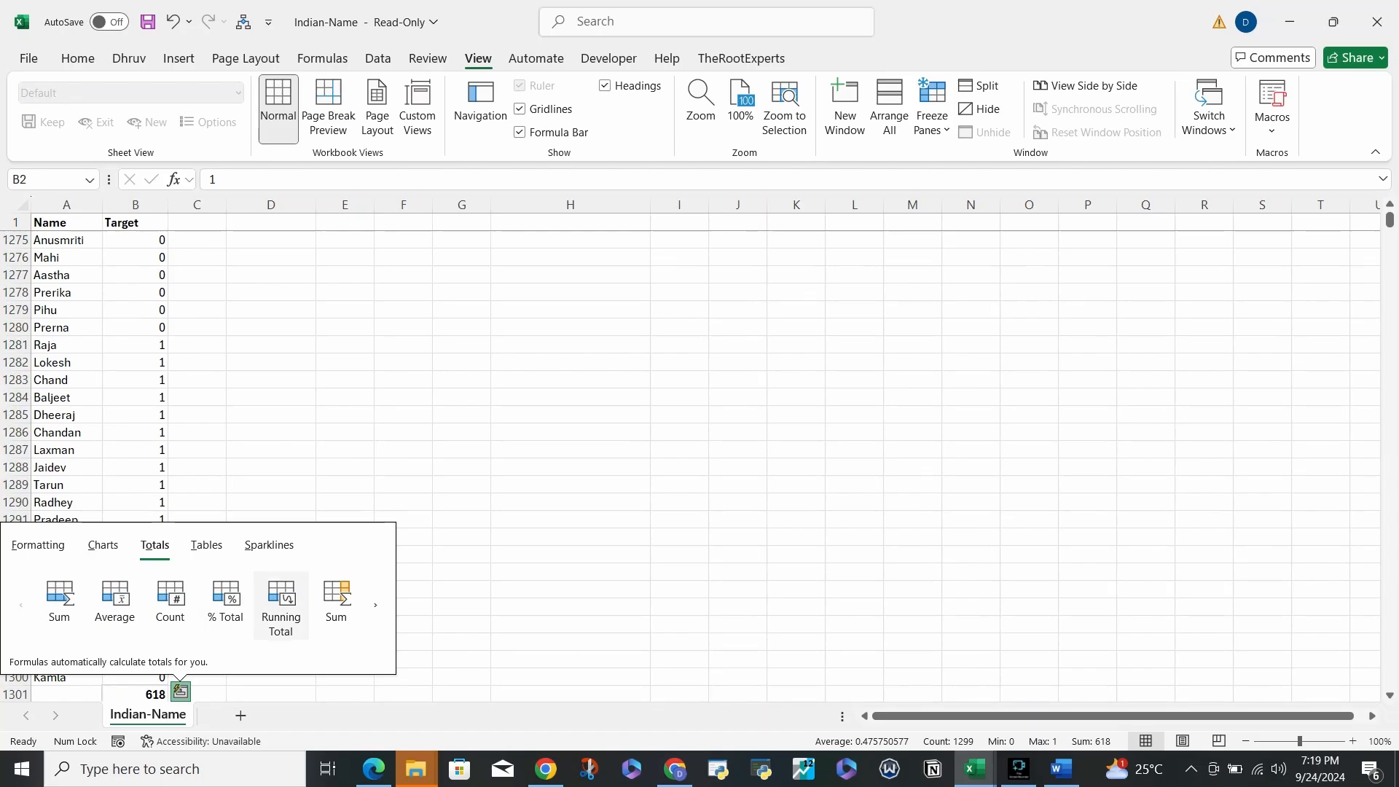
{"action": "left_click", "coordinate": [206, 545]}
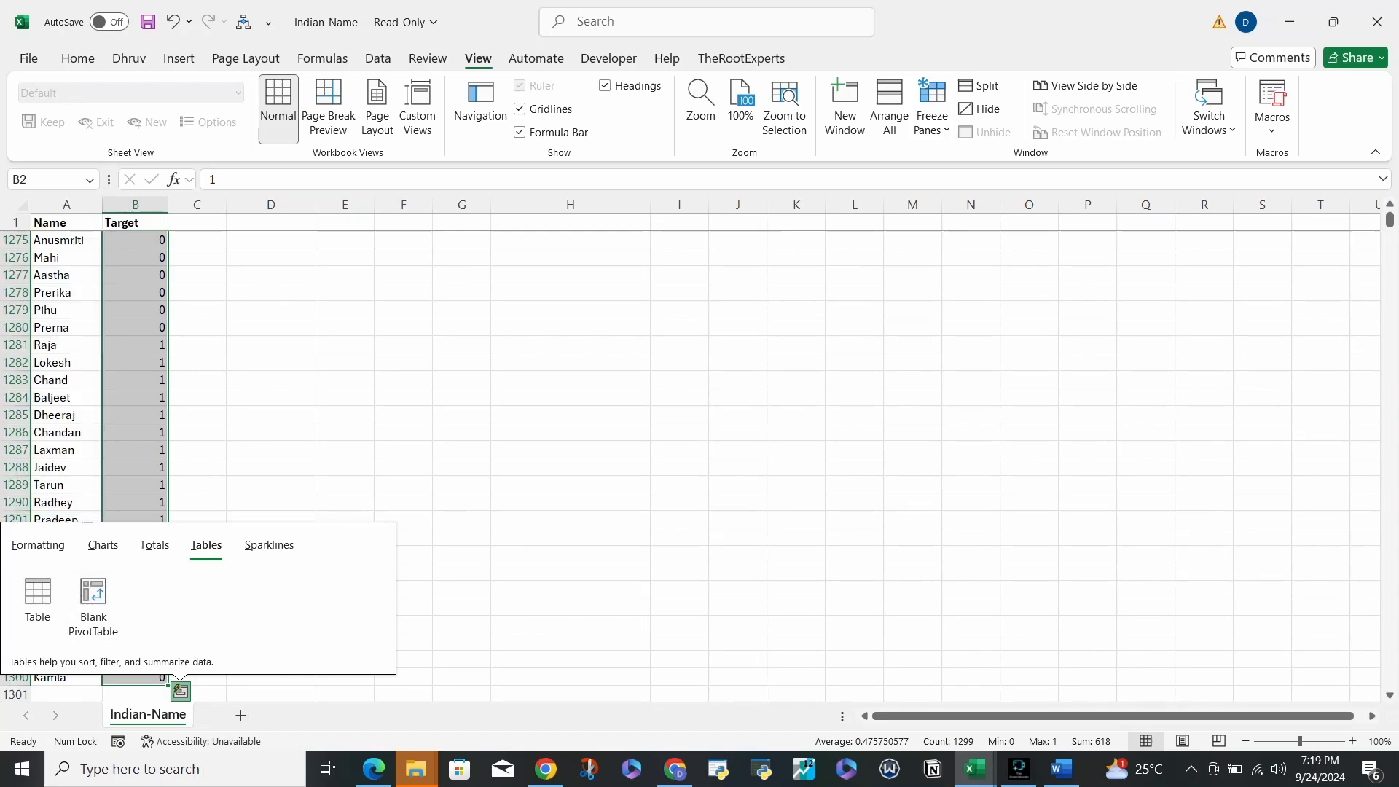
{"action": "left_click", "coordinate": [269, 545]}
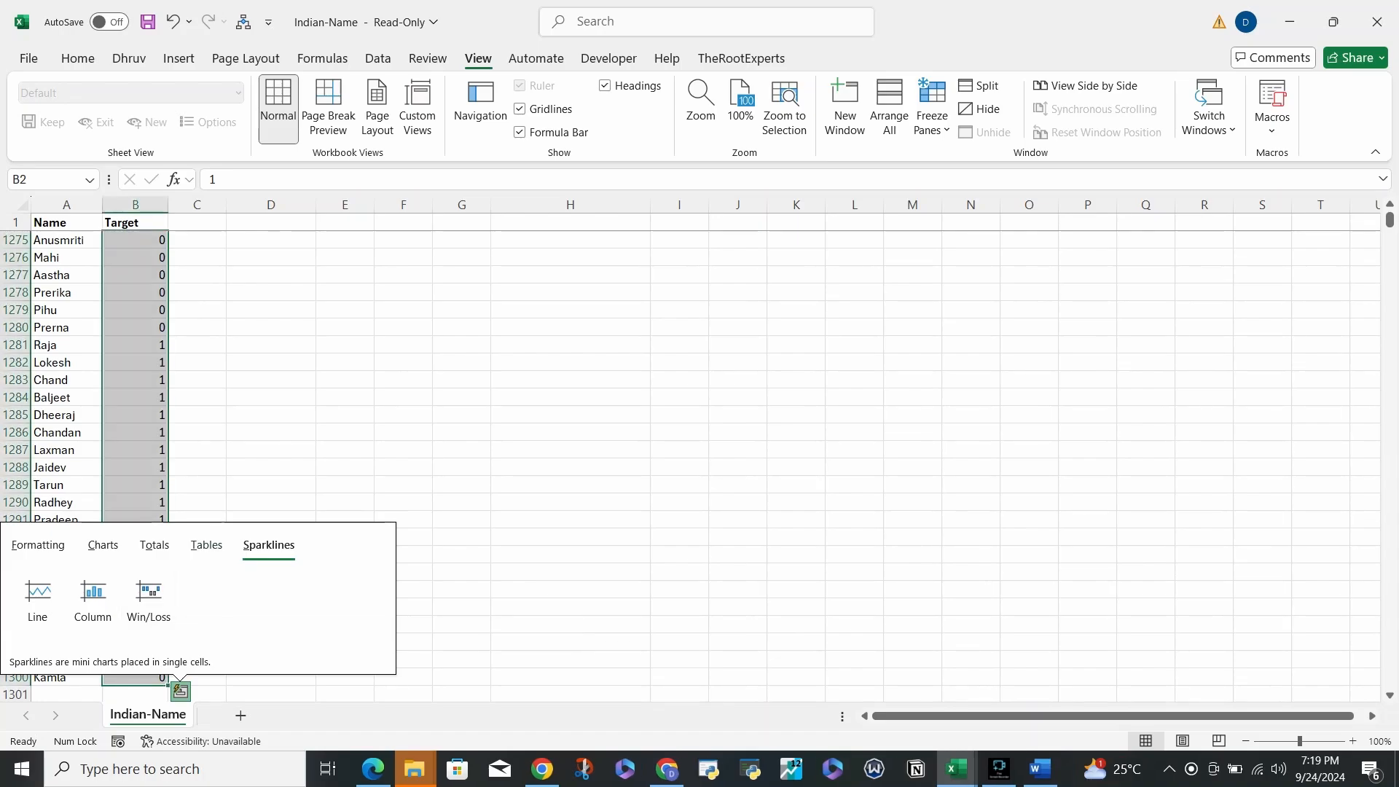
{"action": "left_click", "coordinate": [136, 450]}
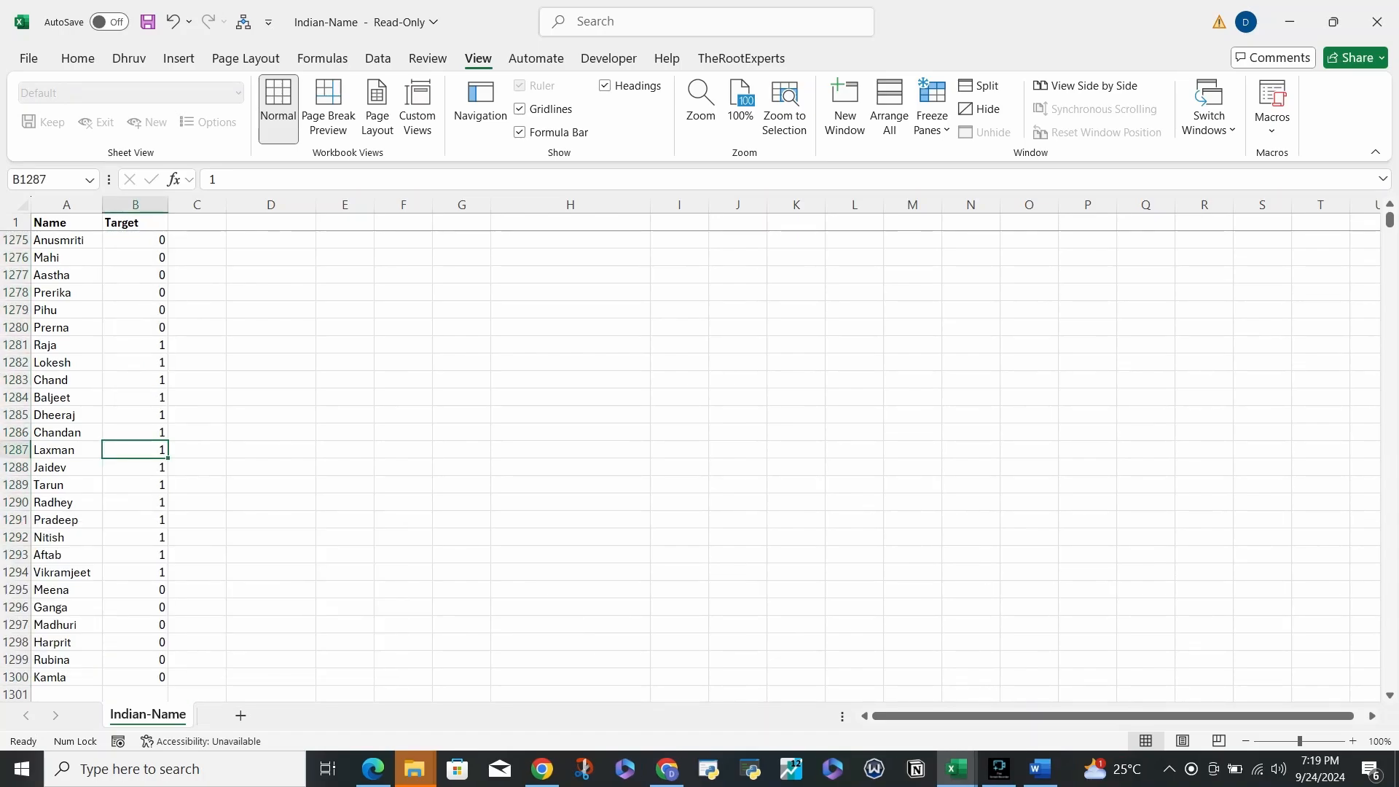
- Bold the Quick Analysis entry in cell H6 of the Topics list
{"action": "key", "text": "ctrl+Up"}
{"action": "key", "text": "Down"}
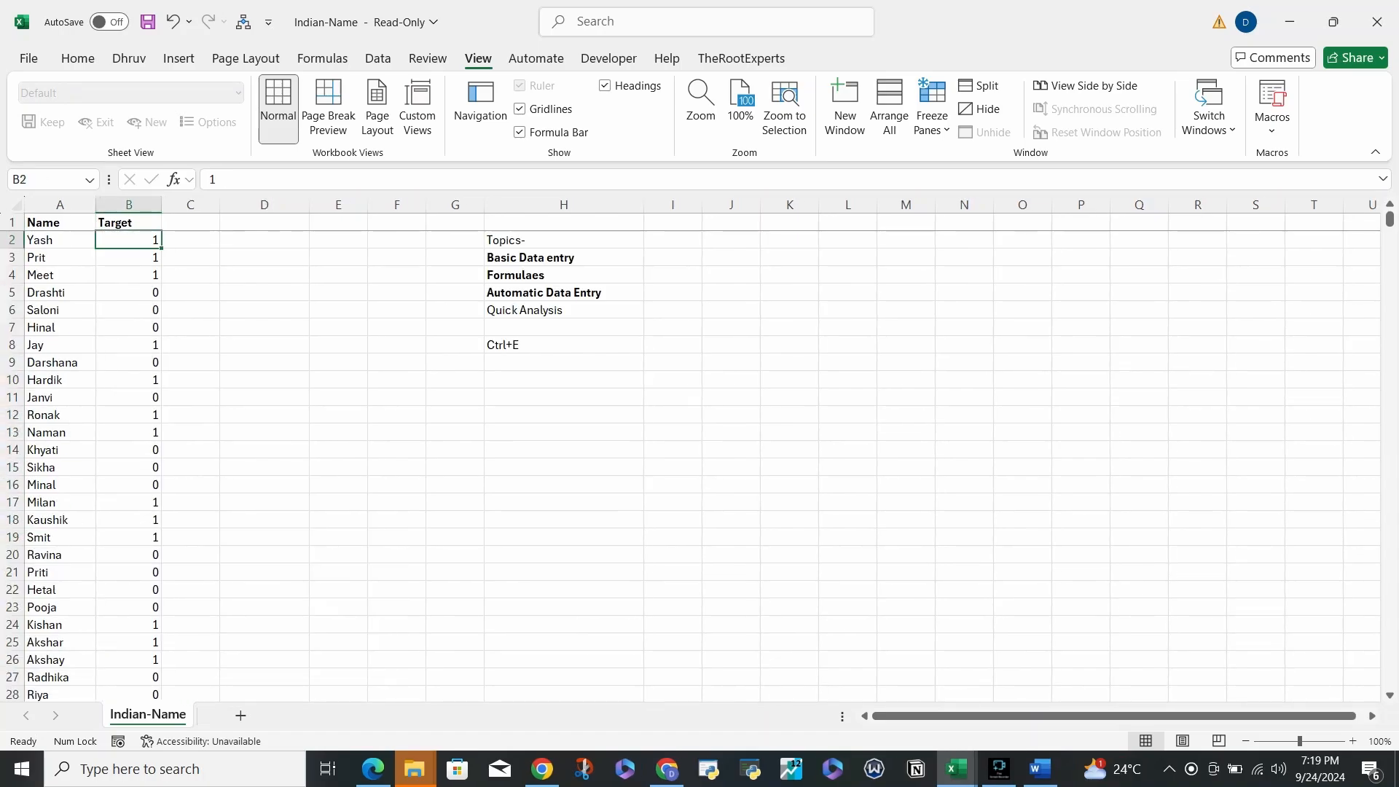
{"action": "key", "text": "ctrl+shift+Down"}
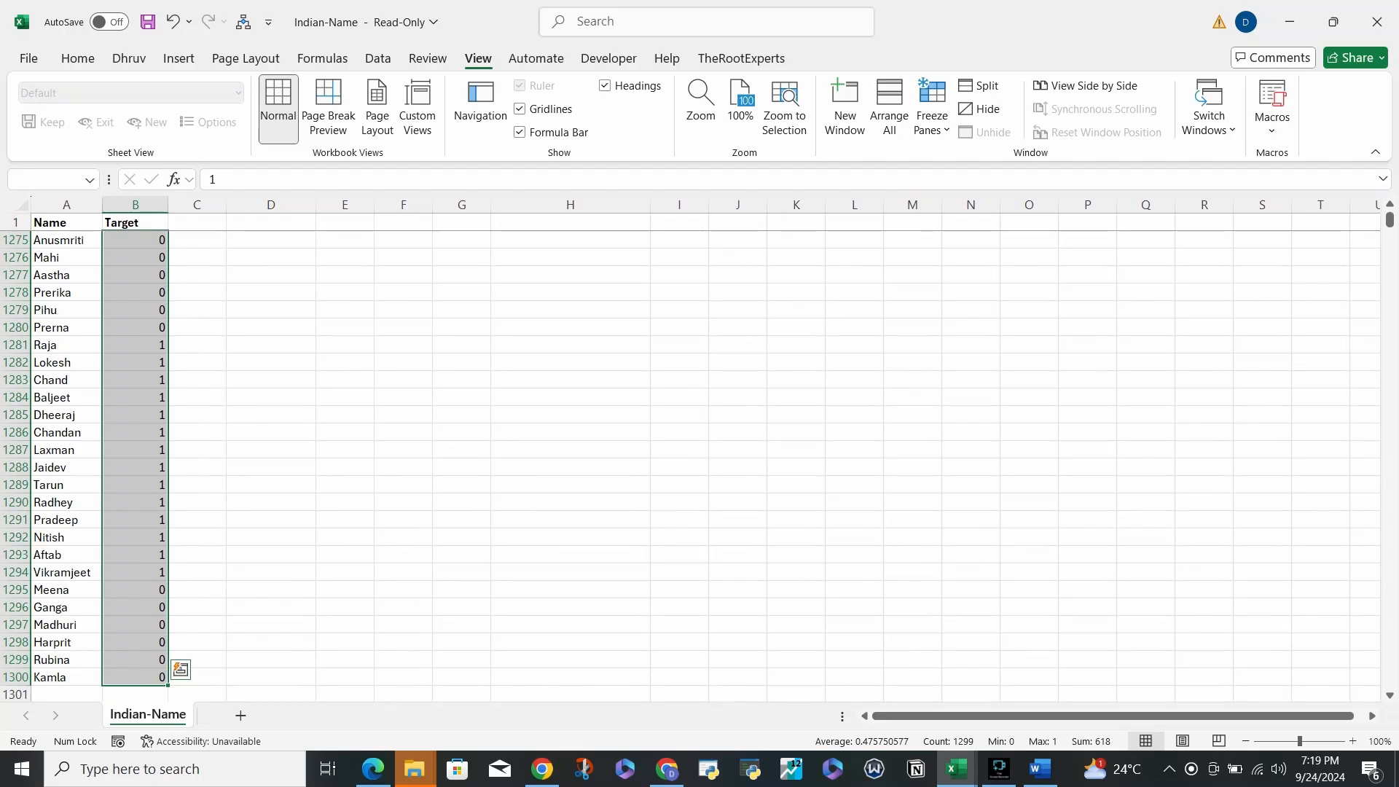
{"action": "key", "text": "Up"}
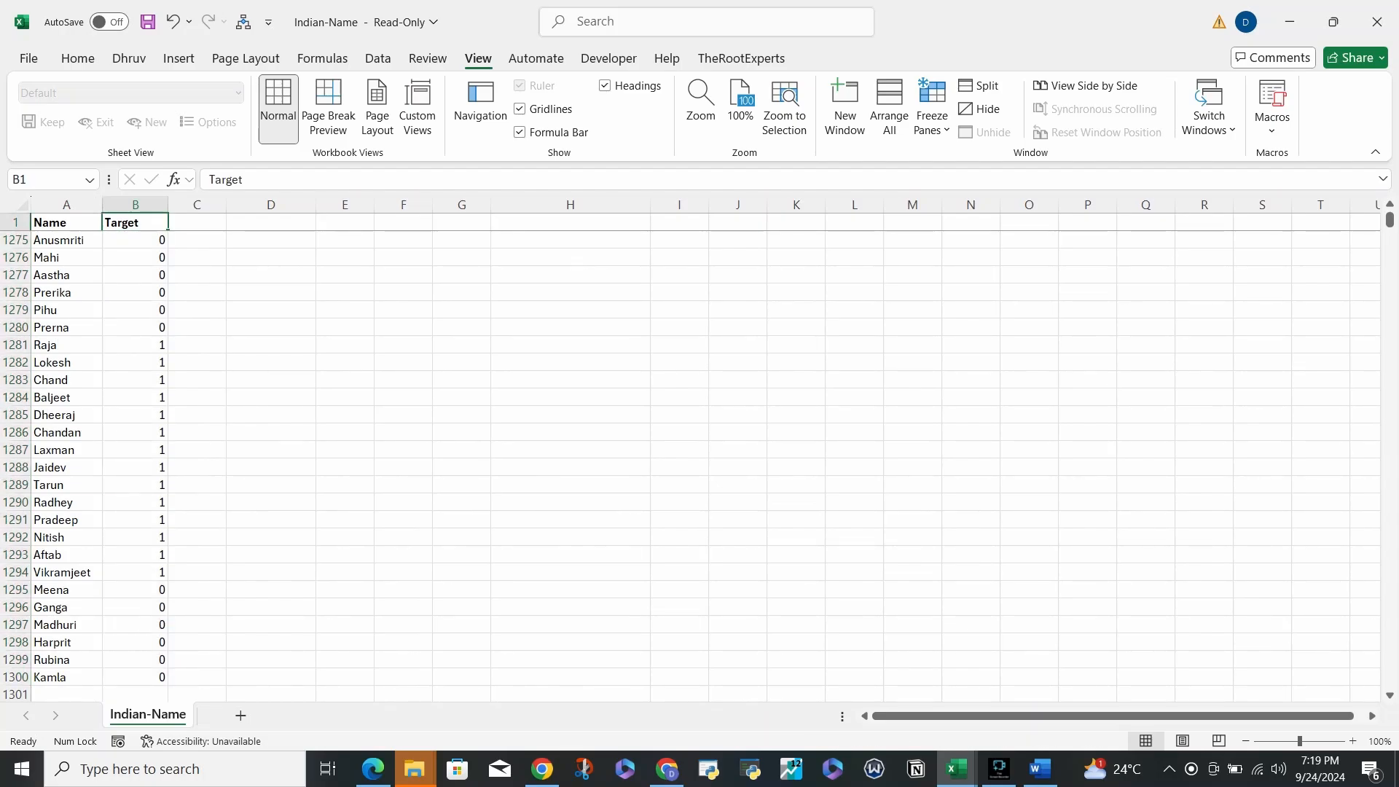
{"action": "key", "text": "Right"}
{"action": "key", "text": "Down"}
{"action": "key", "text": "Down"}
{"action": "key", "text": "Right"}
{"action": "key", "text": "Right"}
{"action": "key", "text": "Right"}
{"action": "key", "text": "Right"}
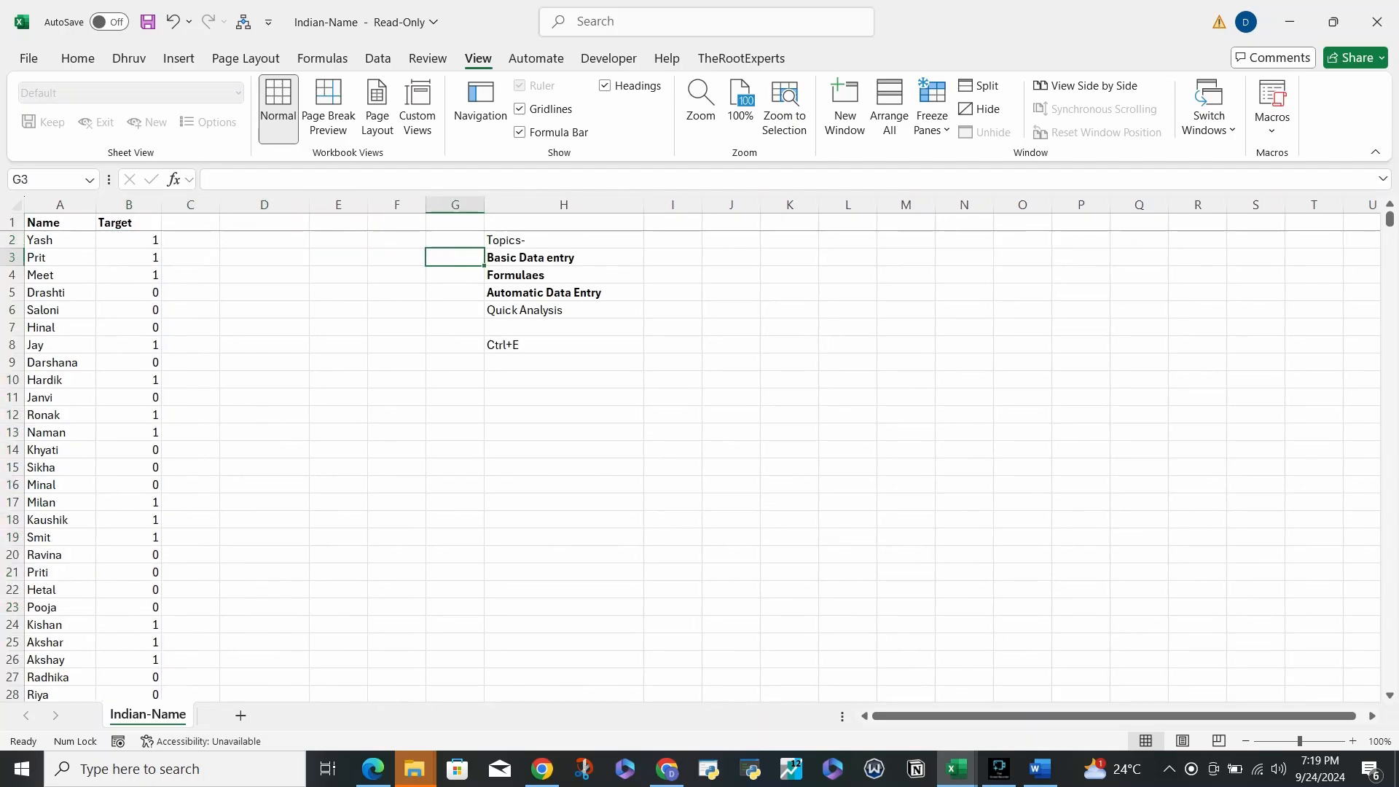
{"action": "key", "text": "Right"}
{"action": "key", "text": "Down"}
{"action": "key", "text": "Down"}
{"action": "key", "text": "Down"}
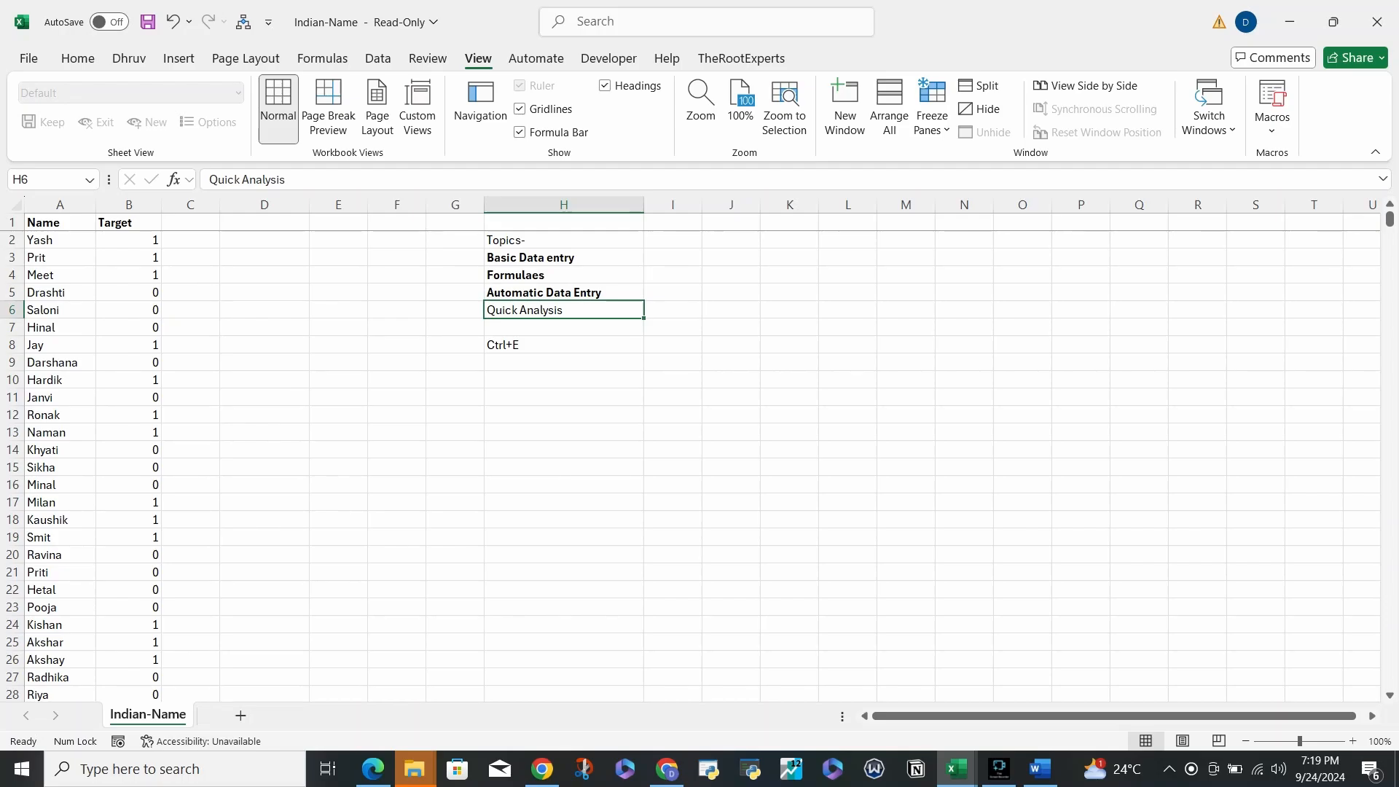
{"action": "key", "text": "ctrl+b"}
- Select topics H3:H6, then show and dismiss the Quick Analysis options for the Target values
{"action": "key", "text": "ctrl+Up"}
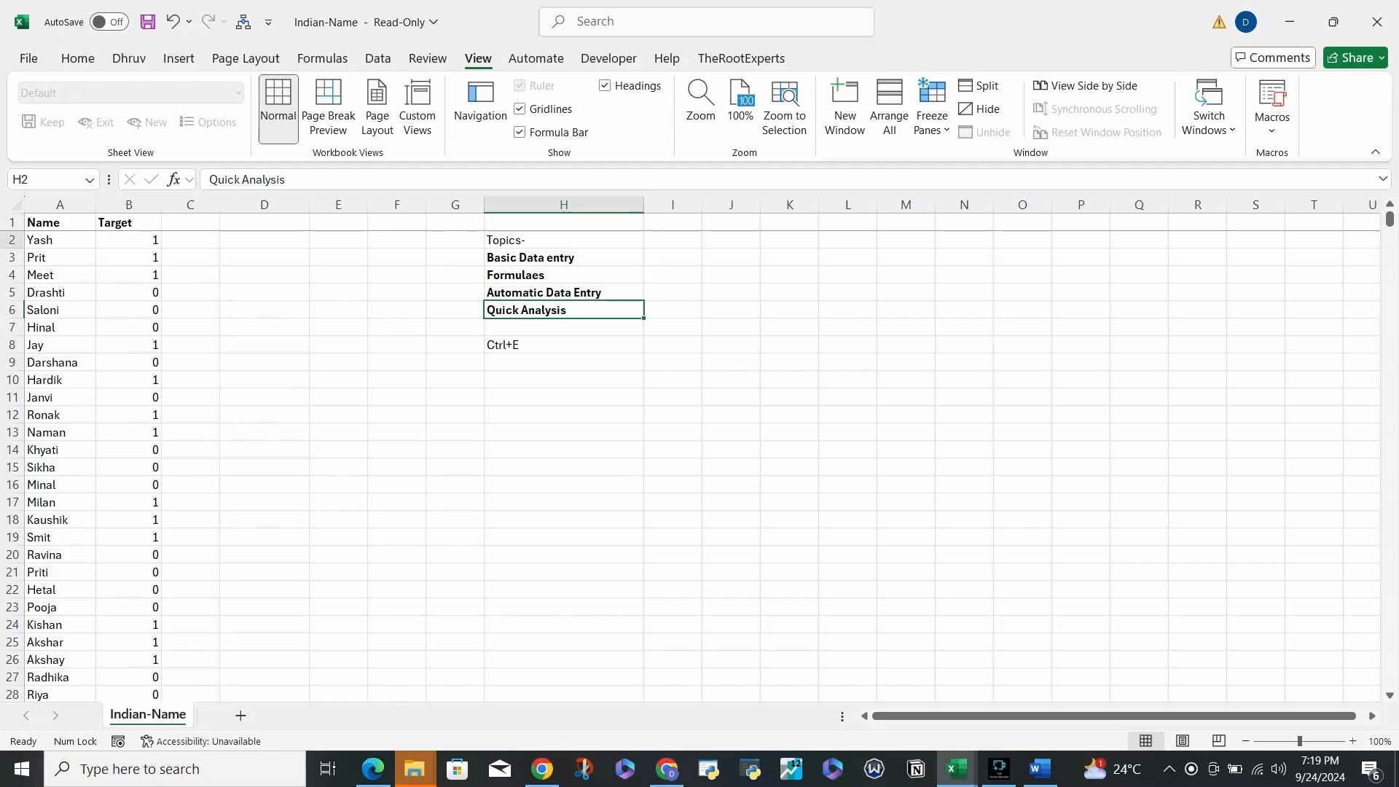
{"action": "key", "text": "Down"}
{"action": "key", "text": "ctrl+shift+Down"}
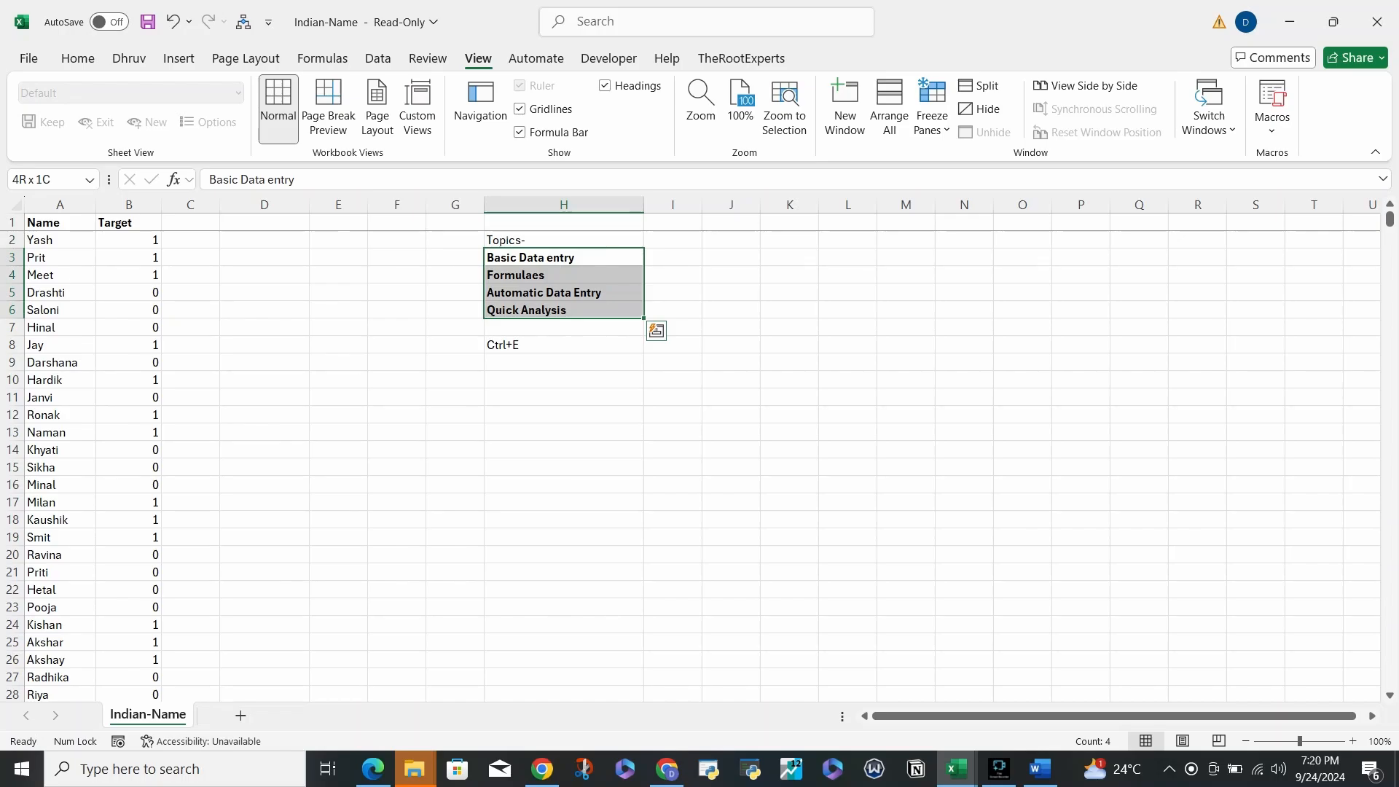
{"action": "key", "text": "Left"}
{"action": "key", "text": "Left"}
{"action": "key", "text": "Left"}
{"action": "key", "text": "Left"}
{"action": "key", "text": "Left"}
{"action": "key", "text": "Left"}
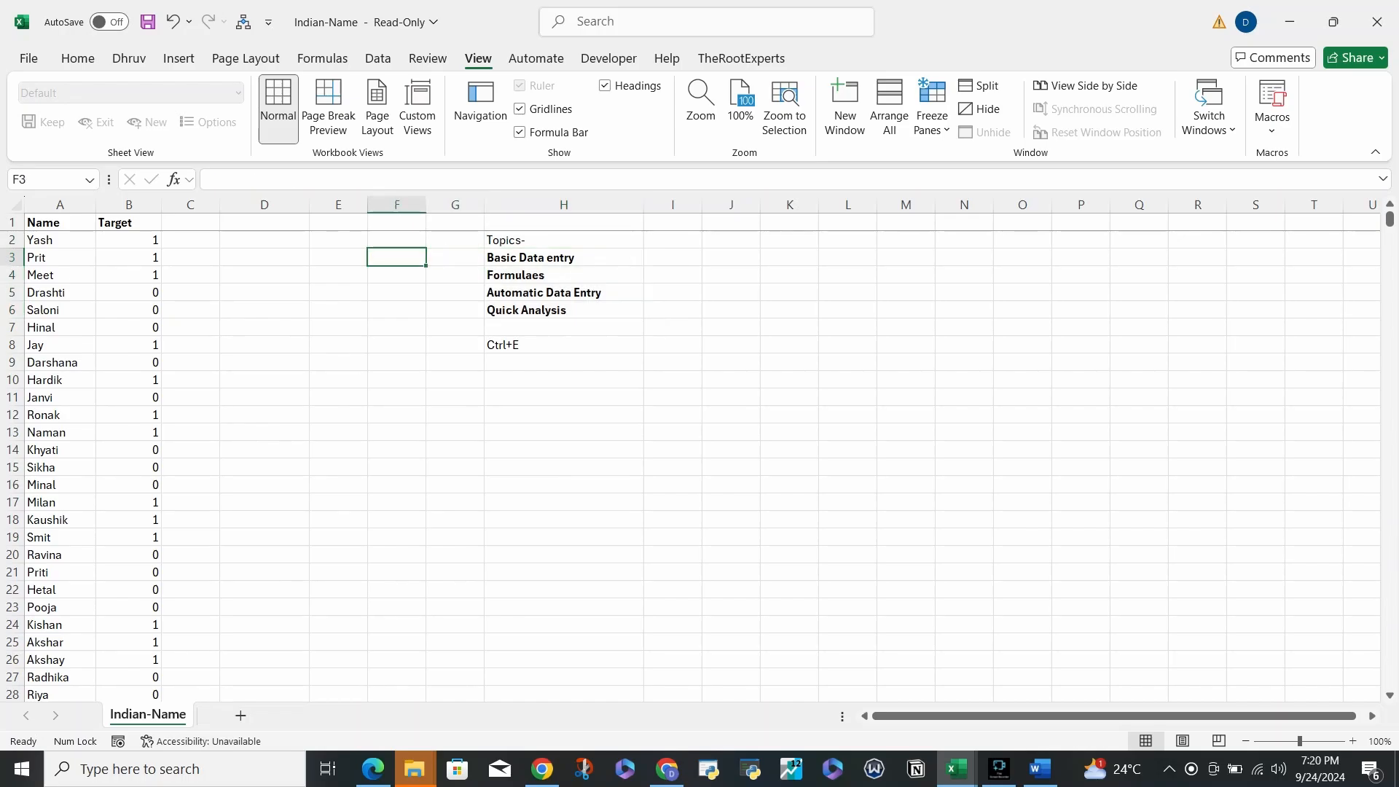
{"action": "key", "text": "Up"}
{"action": "key", "text": "ctrl+shift+Down"}
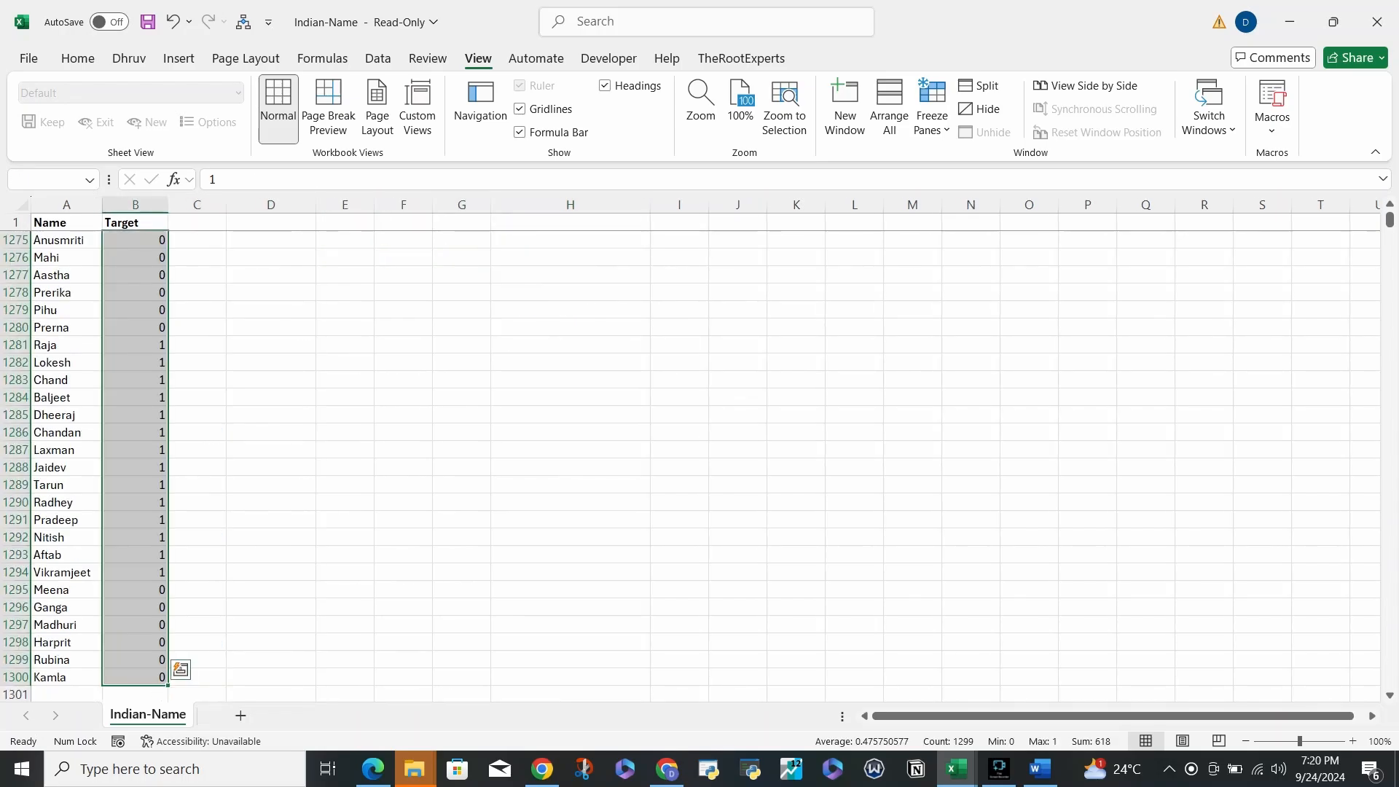
{"action": "key", "text": "ctrl+q"}
{"action": "key", "text": "Escape"}
{"action": "key", "text": "ctrl+q"}
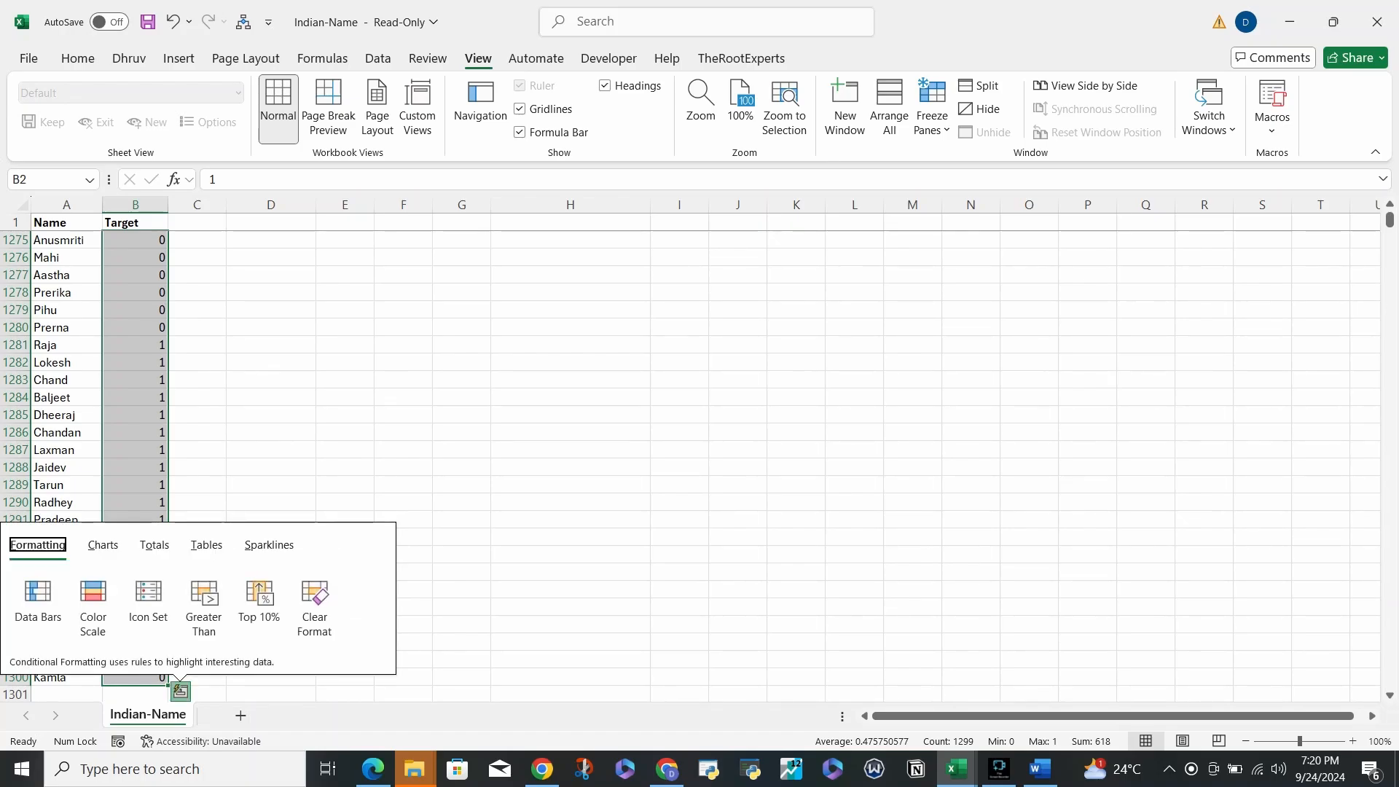
{"action": "left_click", "coordinate": [197, 432]}
- Move the active cell down to the Ctrl+E note in H8
{"action": "key", "text": "ctrl+Up"}
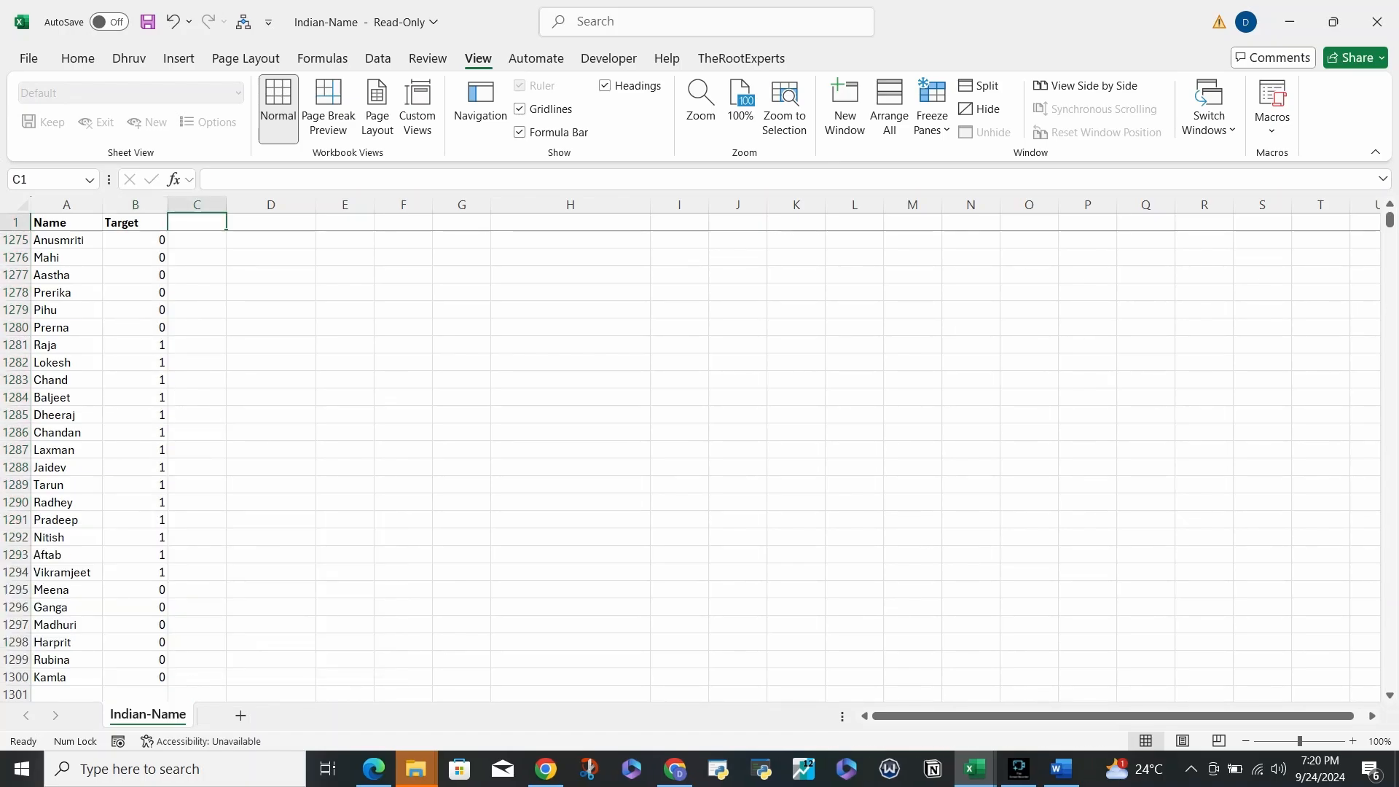
{"action": "key", "text": "Down"}
{"action": "key", "text": "Right"}
{"action": "key", "text": "Right"}
{"action": "key", "text": "Right"}
{"action": "key", "text": "Right"}
{"action": "key", "text": "Down"}
{"action": "key", "text": "Down"}
{"action": "key", "text": "Down"}
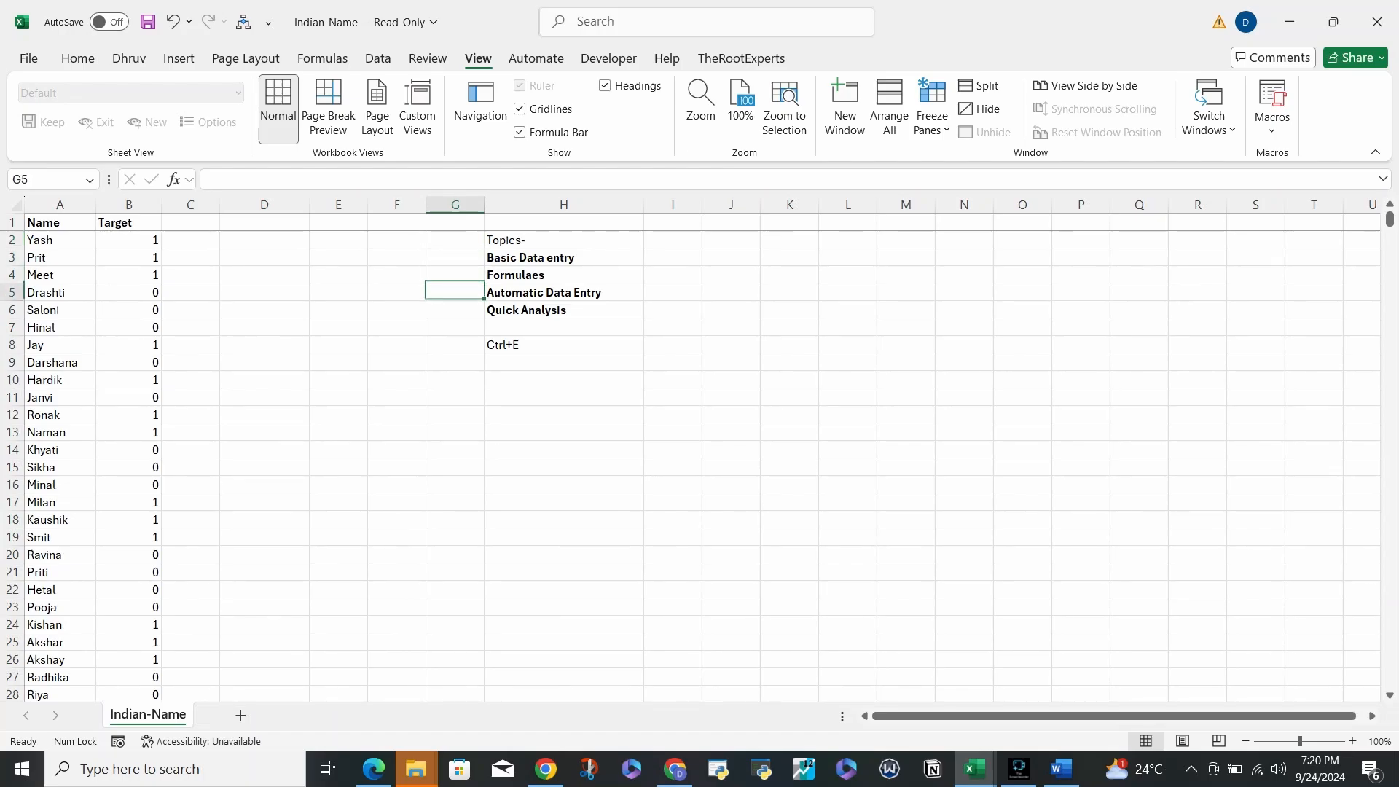
{"action": "key", "text": "Right"}
{"action": "key", "text": "Left"}
{"action": "key", "text": "Left"}
{"action": "key", "text": "Left"}
{"action": "key", "text": "Left"}
{"action": "key", "text": "Up"}
{"action": "key", "text": "Right"}
{"action": "key", "text": "Right"}
{"action": "key", "text": "Right"}
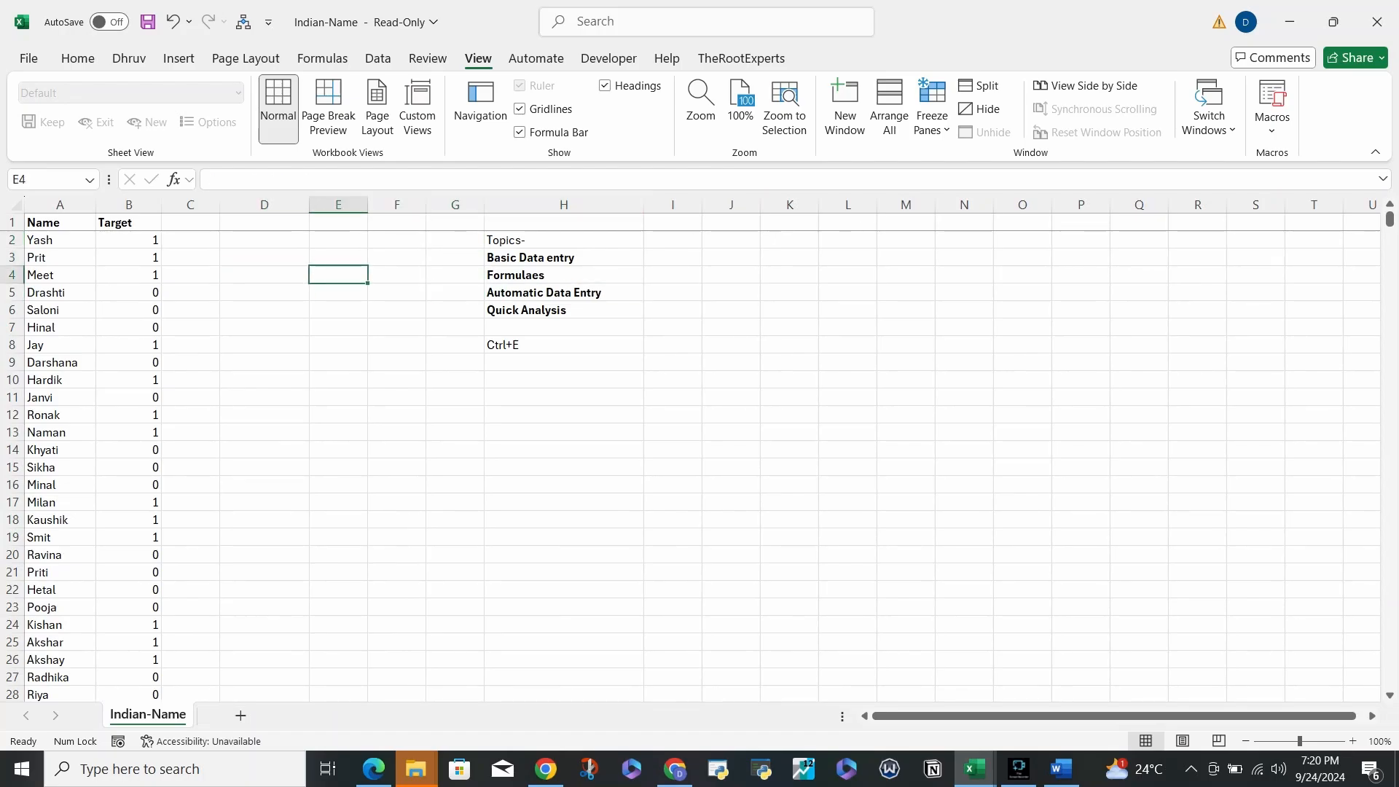
{"action": "key", "text": "Right"}
{"action": "key", "text": "Down"}
{"action": "key", "text": "Down"}
{"action": "key", "text": "Down"}
{"action": "key", "text": "Down"}
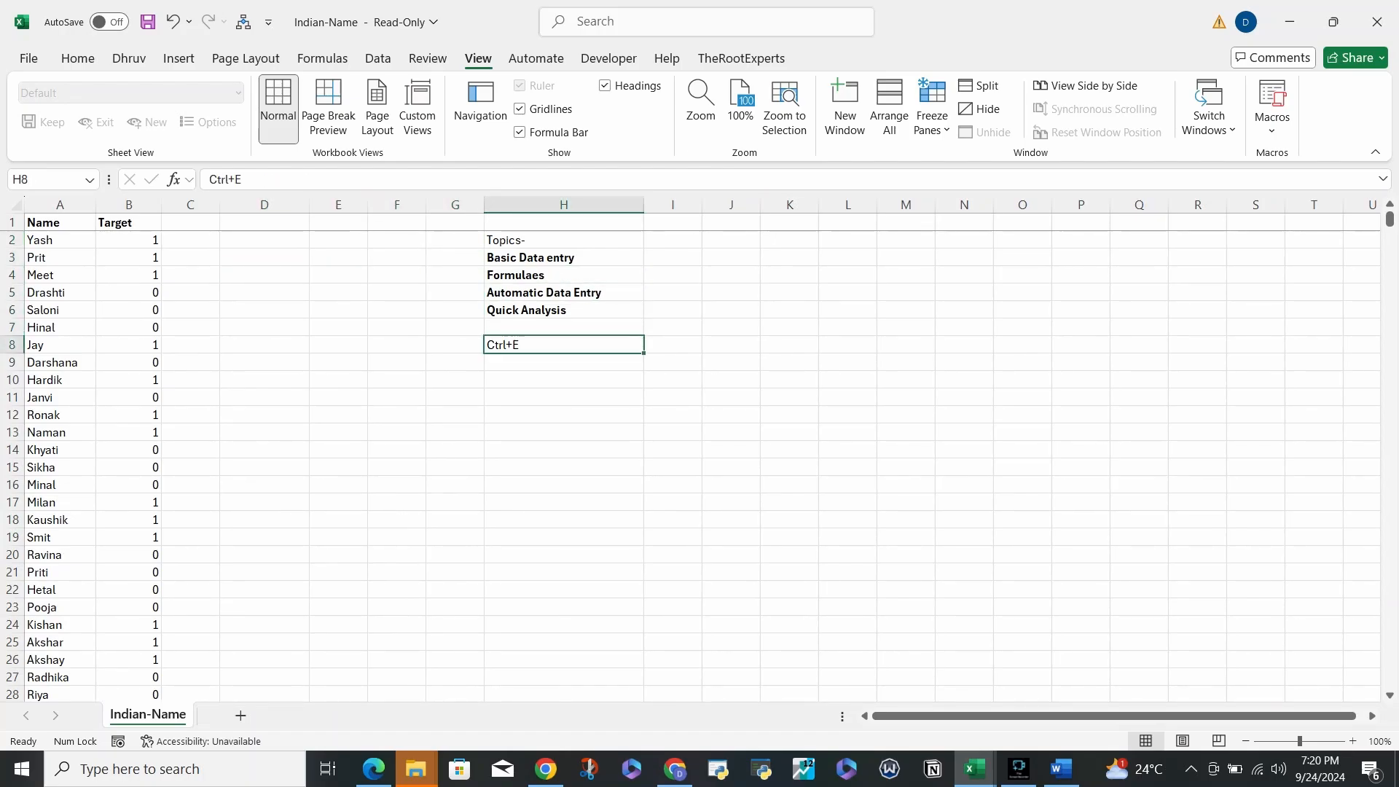
- Bold the Ctrl+E note in cell H8 with Ctrl+B
{"action": "key", "text": "ctrl+b"}
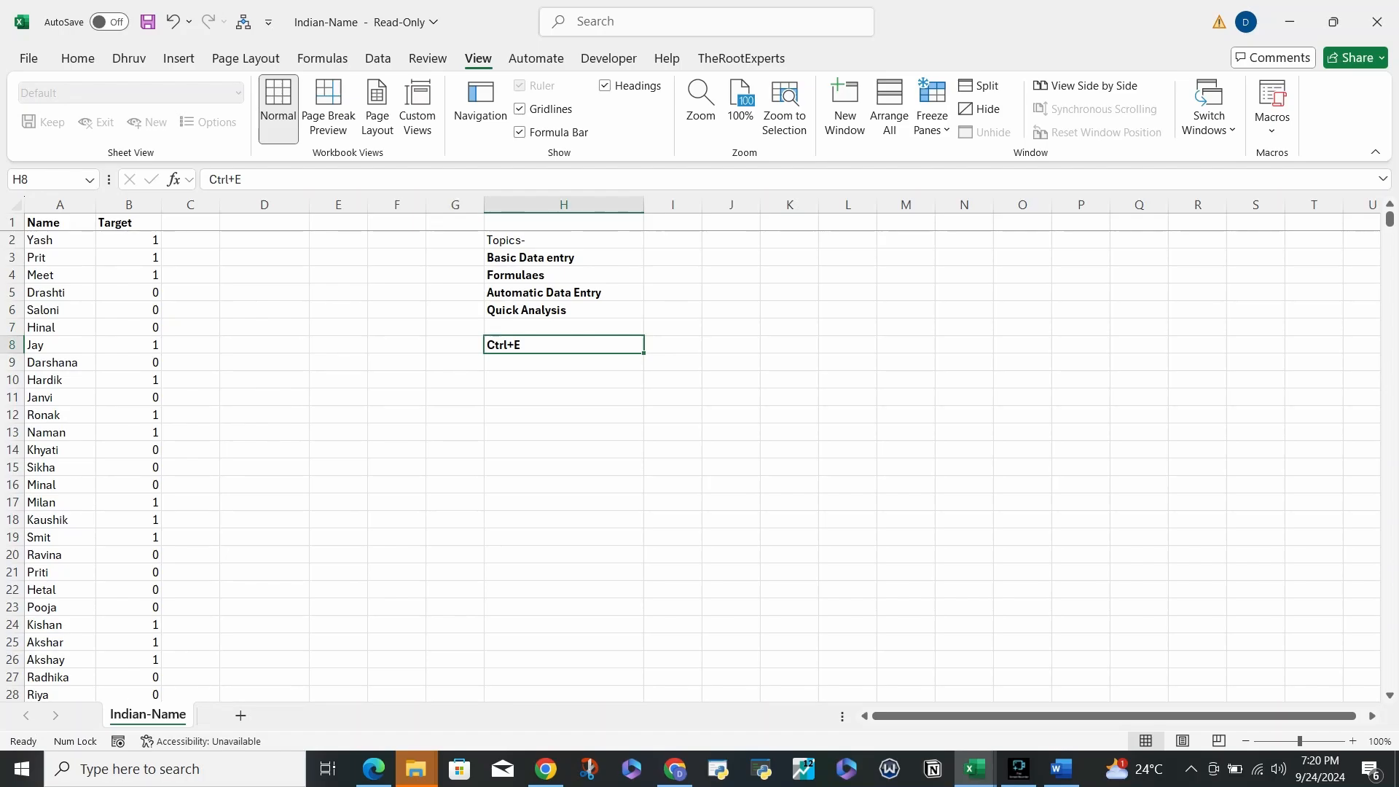